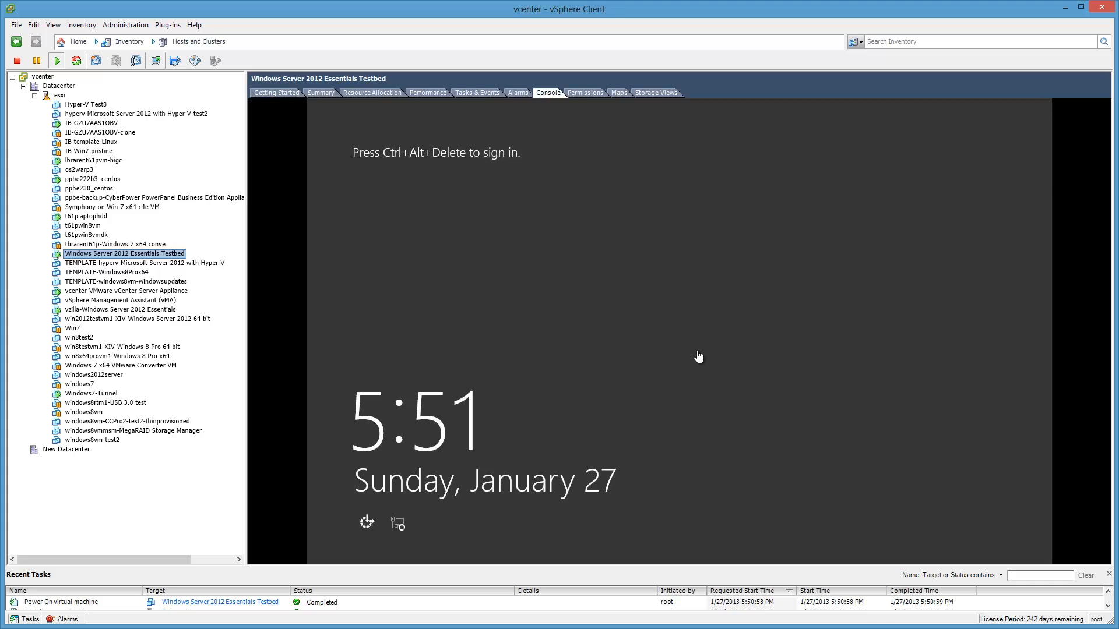
- Bring up the ESXi USB article in the browser, move it higher, then hide it again
{"action": "left_click", "coordinate": [698, 357]}
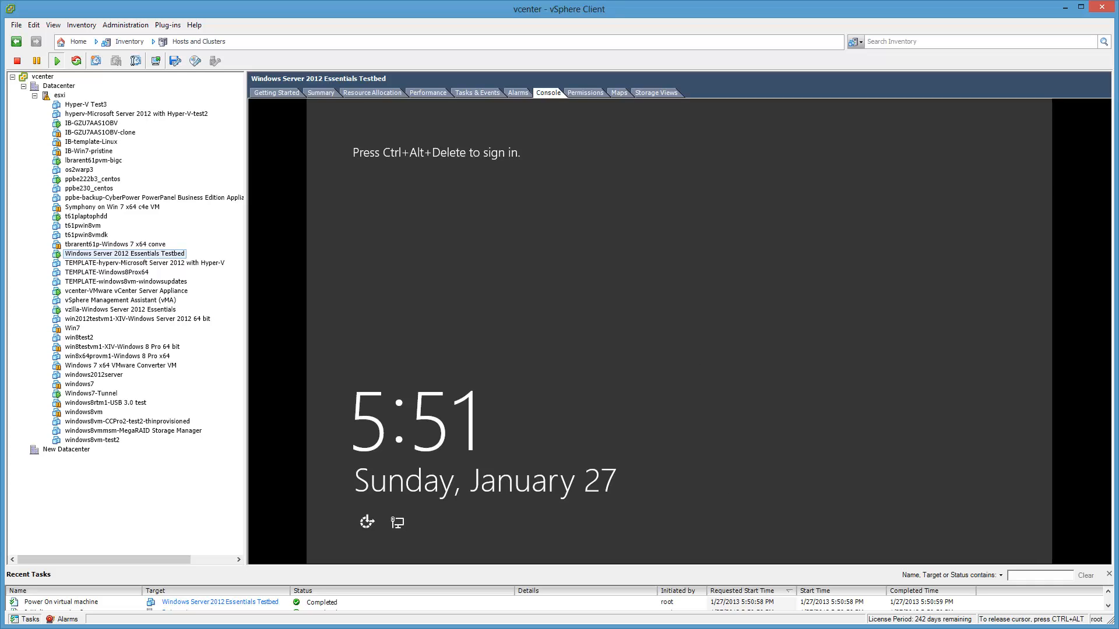
{"action": "key", "text": "ctrl+alt"}
{"action": "mouse_move", "coordinate": [207, 628]}
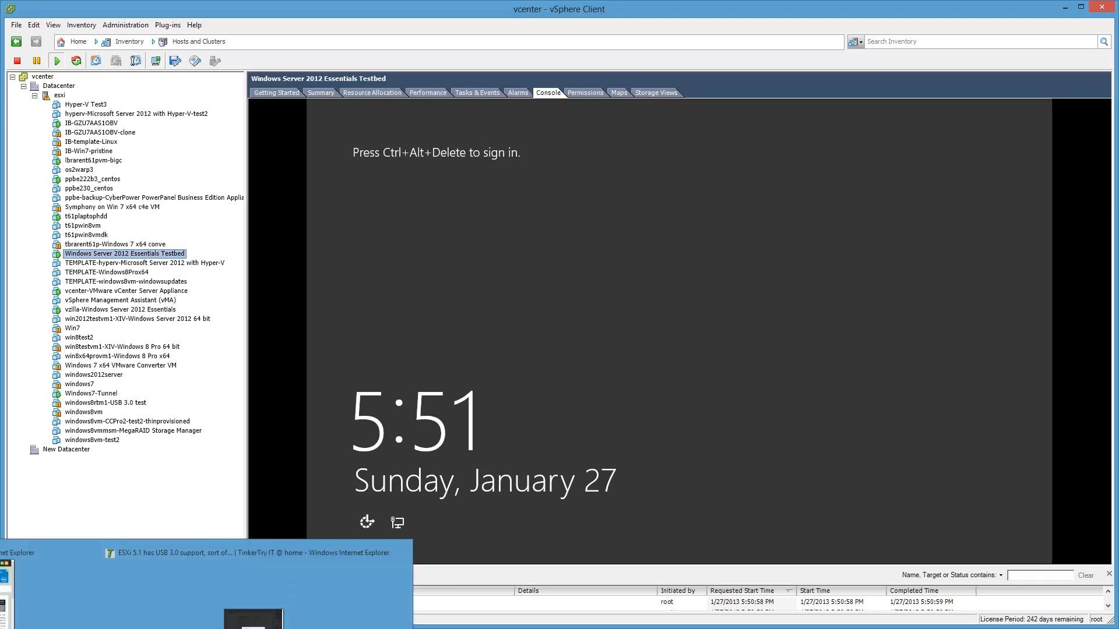
{"action": "mouse_move", "coordinate": [47, 586]}
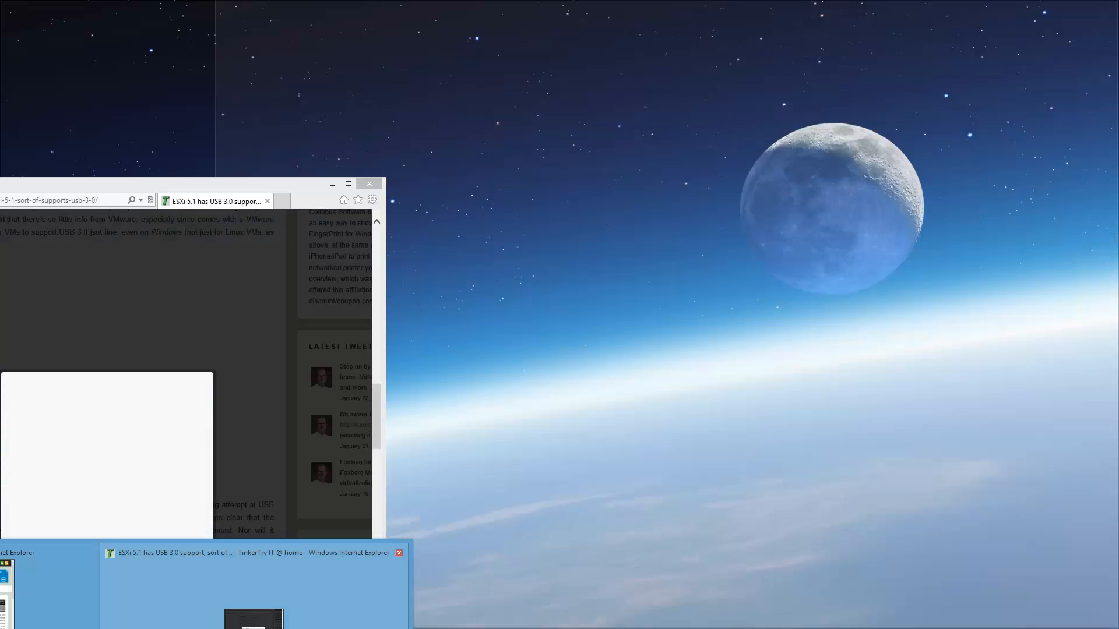
{"action": "left_click", "coordinate": [250, 583]}
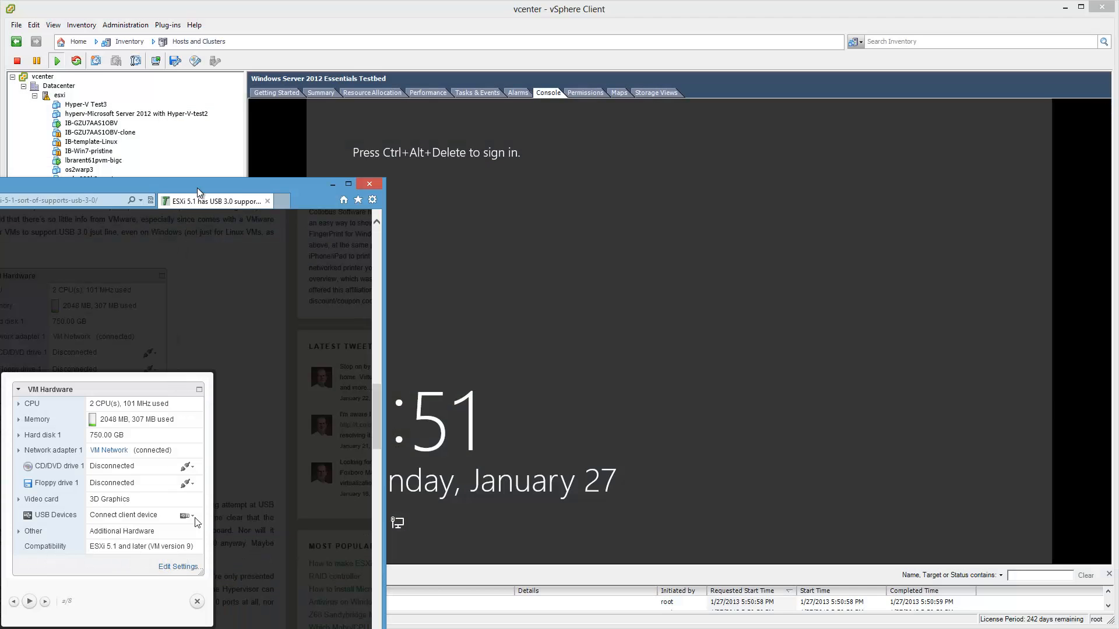
{"action": "left_click_drag", "start_coordinate": [197, 188], "coordinate": [269, 83]}
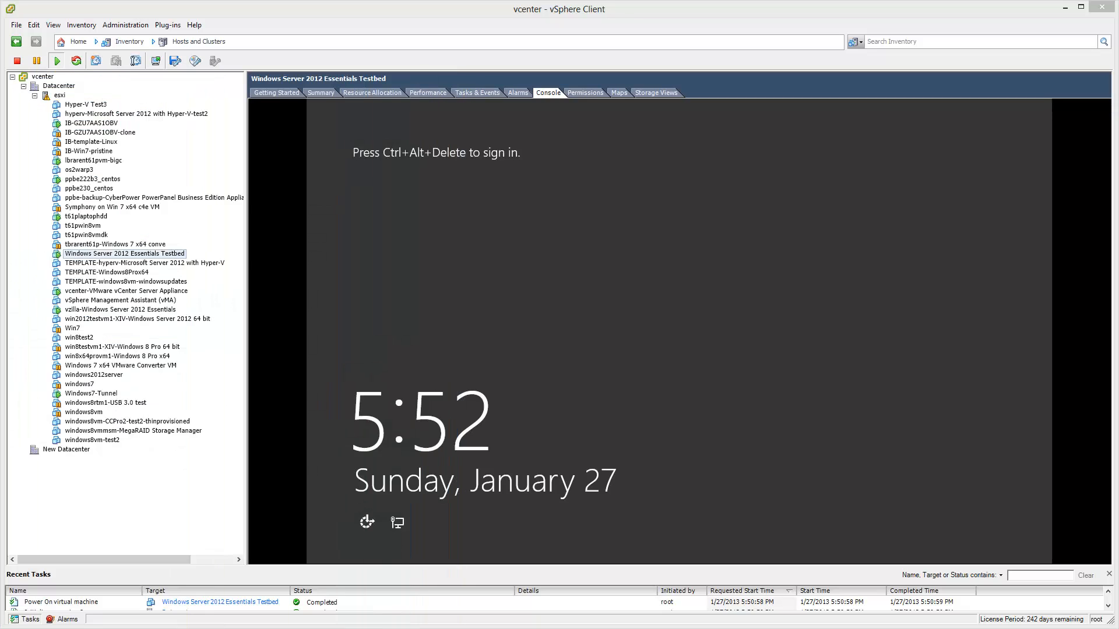
{"action": "key", "text": "alt+Tab"}
- Sign into the Windows Server 2012 VM with Ctrl+Alt+Insert and the account password
{"action": "left_click", "coordinate": [642, 326]}
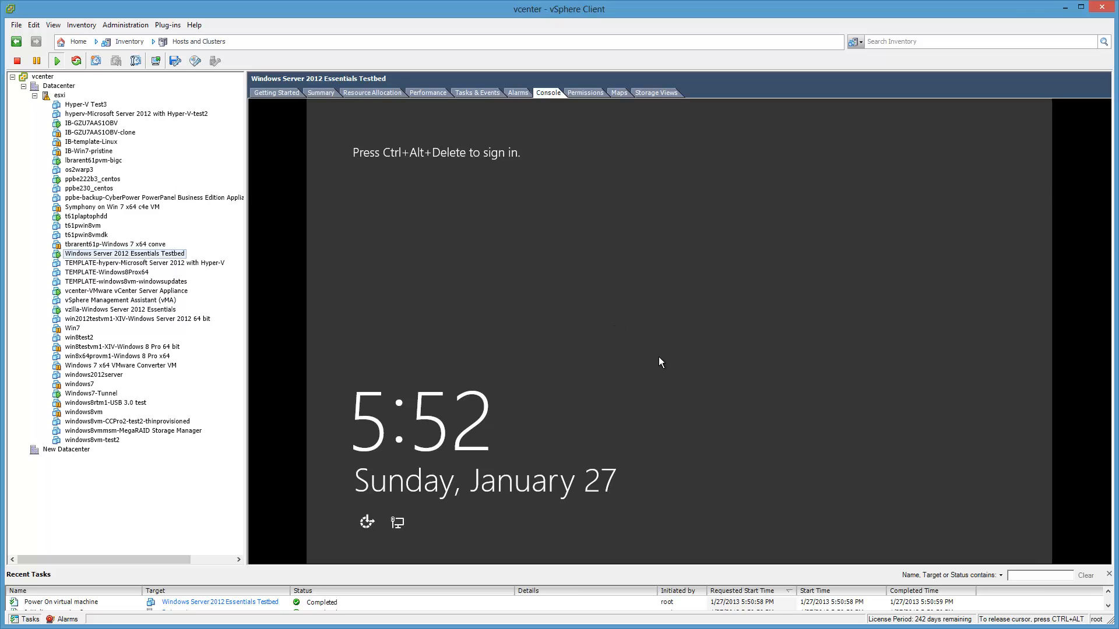
{"action": "key", "text": "ctrl+alt+Insert"}
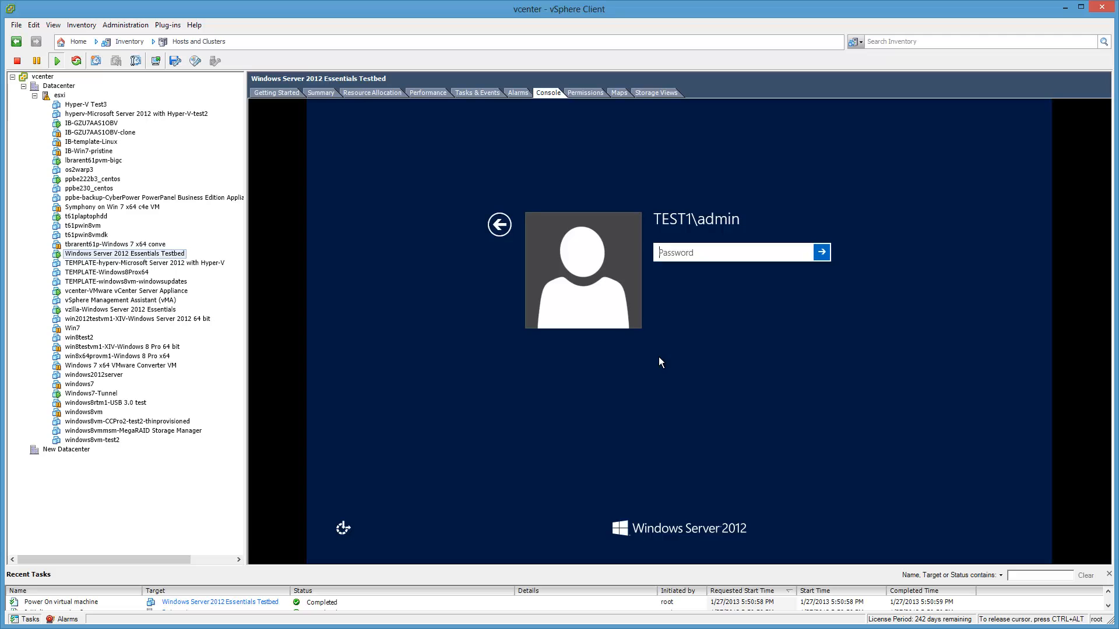
{"action": "type", "text": "*******"}
{"action": "key", "text": "Return"}
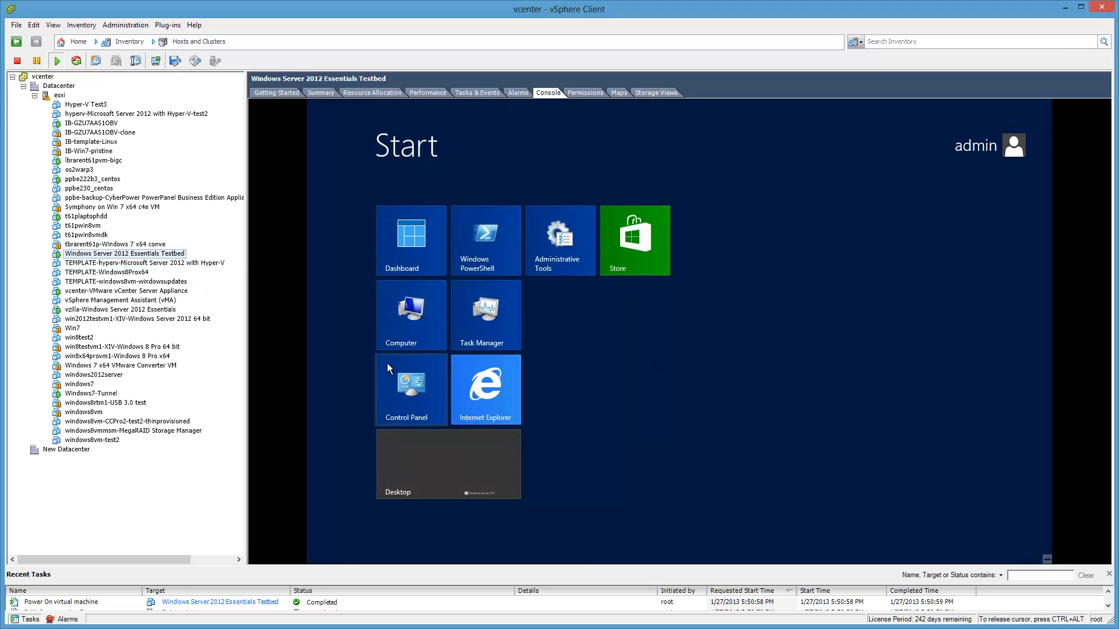
- Go to the VM desktop, launch Device Manager from the Win+X menu, and release the console
{"action": "left_click", "coordinate": [428, 455]}
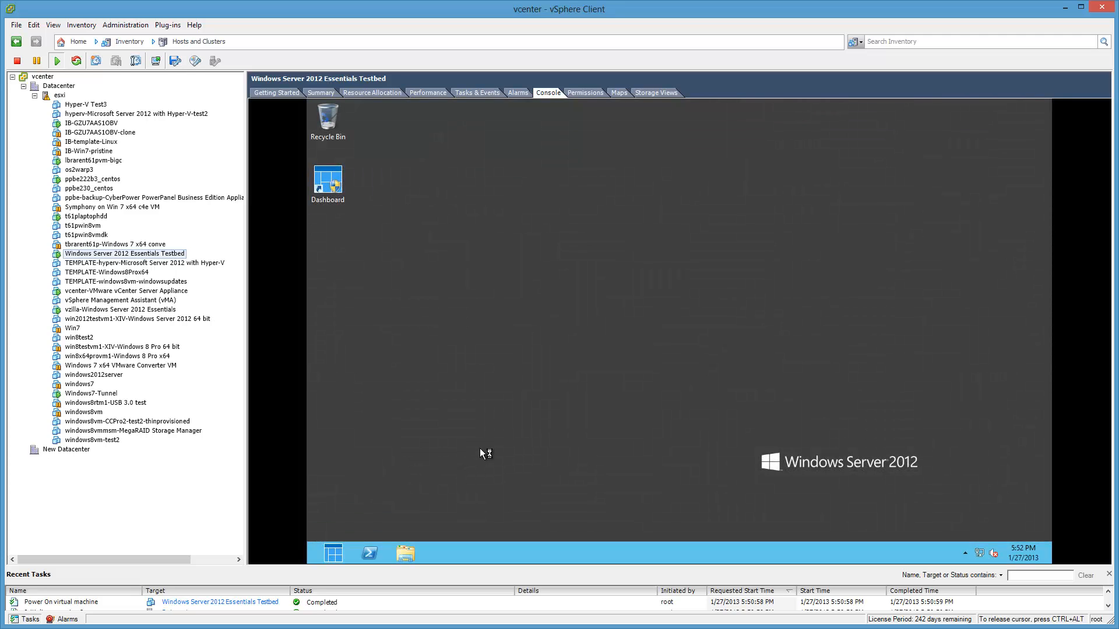
{"action": "key", "text": "super+x"}
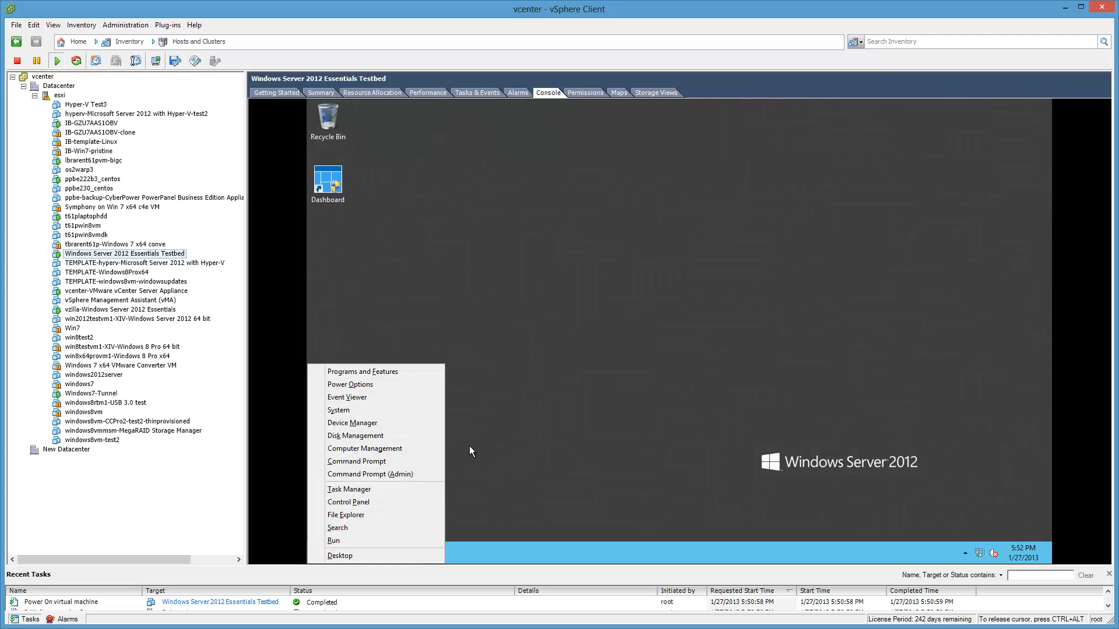
{"action": "left_click", "coordinate": [394, 425]}
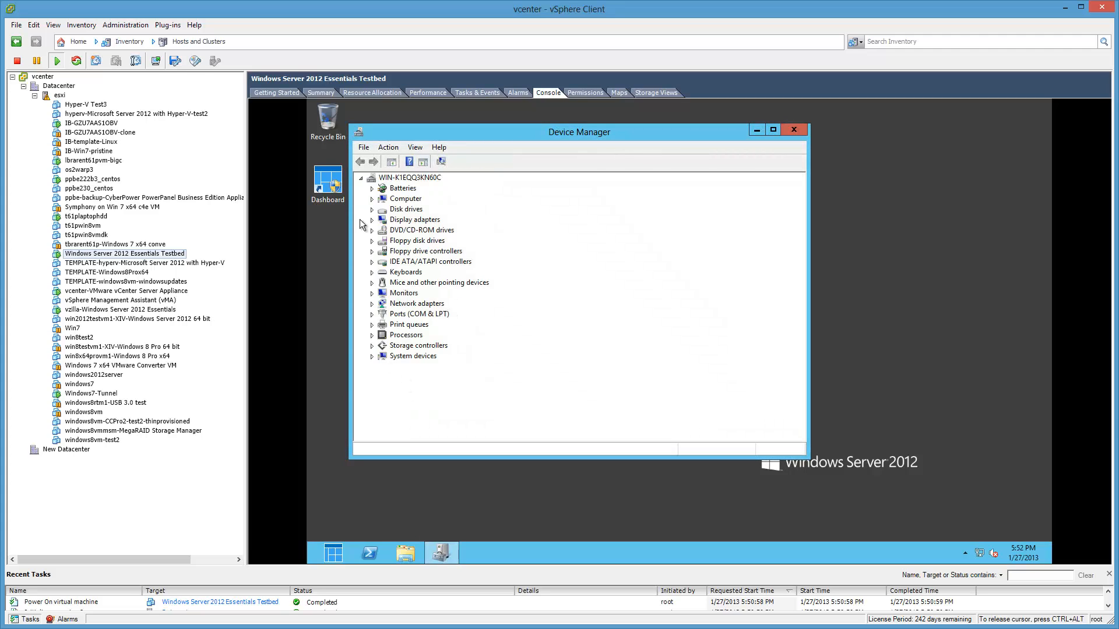
{"action": "key", "text": "ctrl+alt"}
- Check the testbed VM's Options tab in Edit Settings, close it, and minimize vSphere Client
{"action": "right_click", "coordinate": [150, 255]}
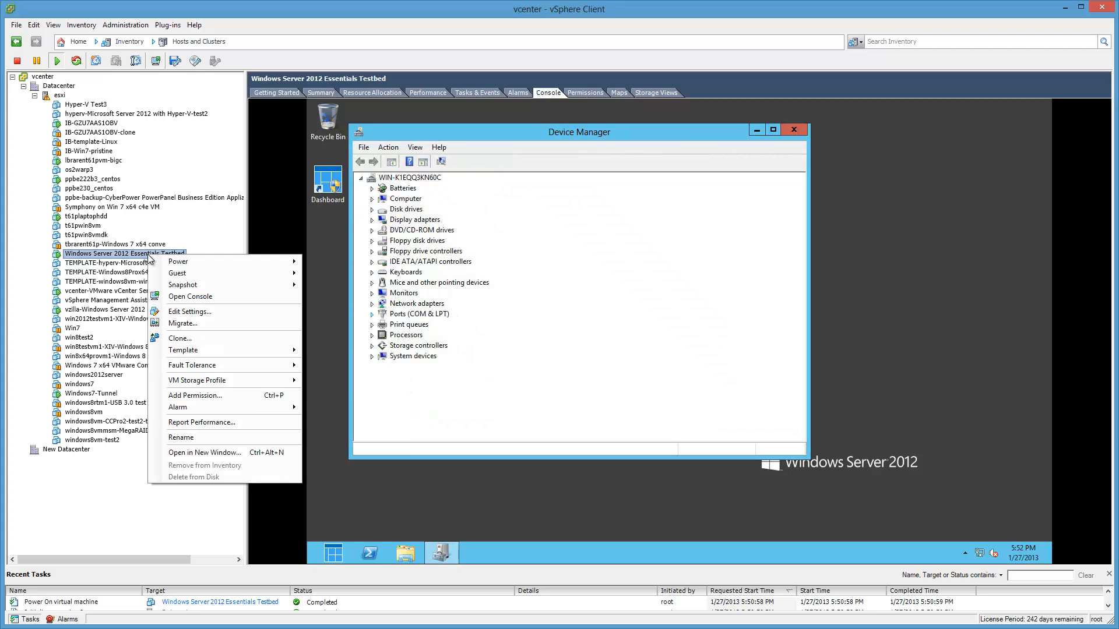
{"action": "left_click", "coordinate": [198, 311]}
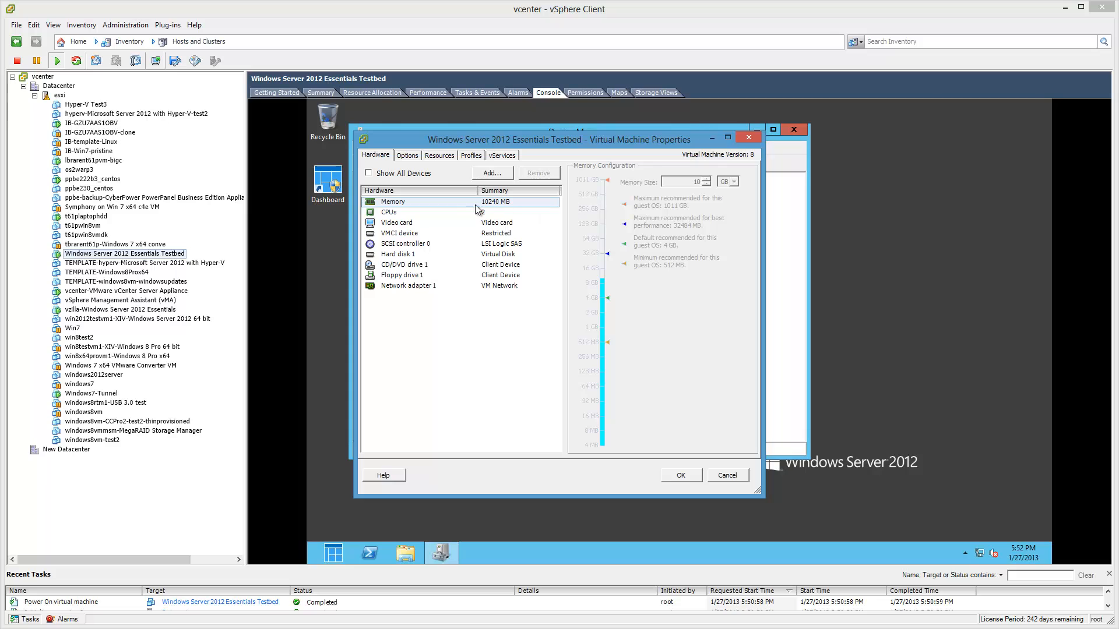
{"action": "left_click", "coordinate": [406, 157]}
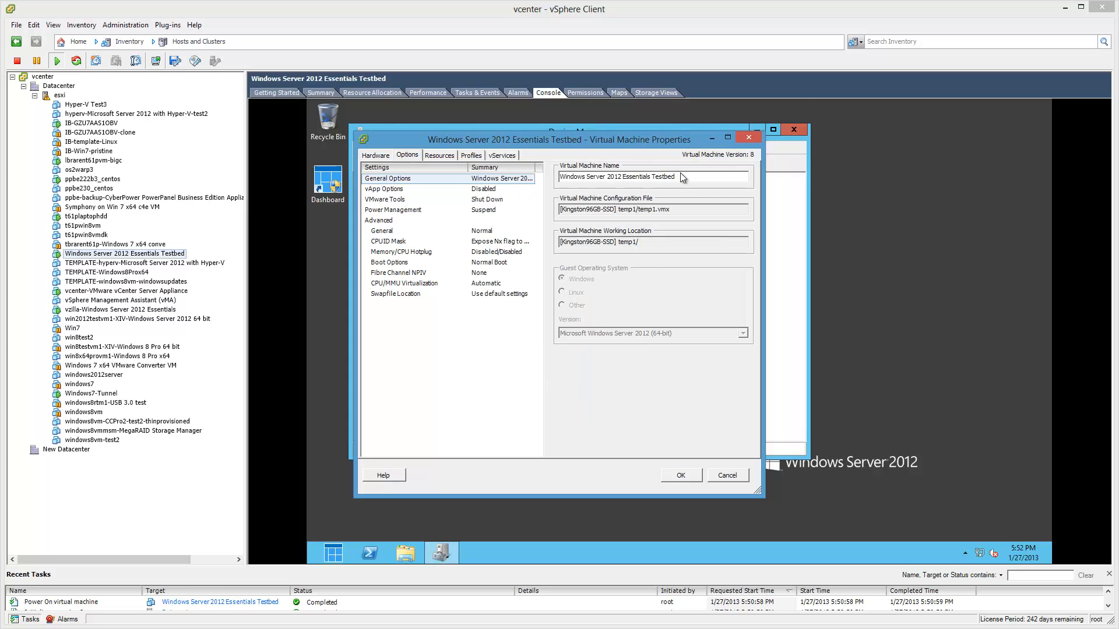
{"action": "left_click", "coordinate": [749, 138]}
{"action": "key", "text": "ctrl+alt"}
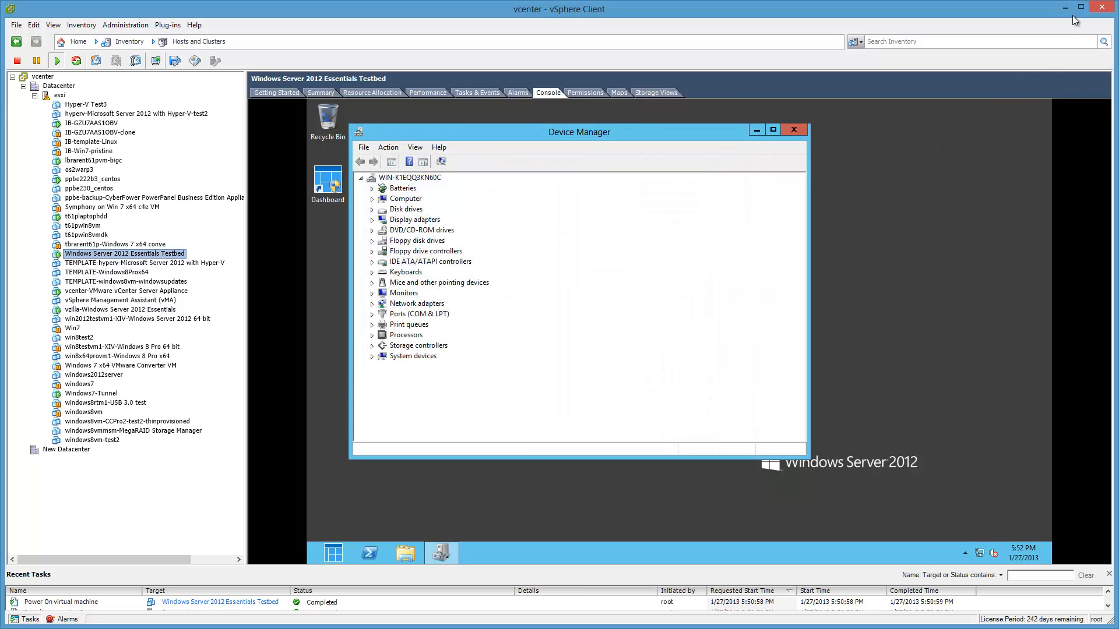
{"action": "left_click", "coordinate": [1064, 8]}
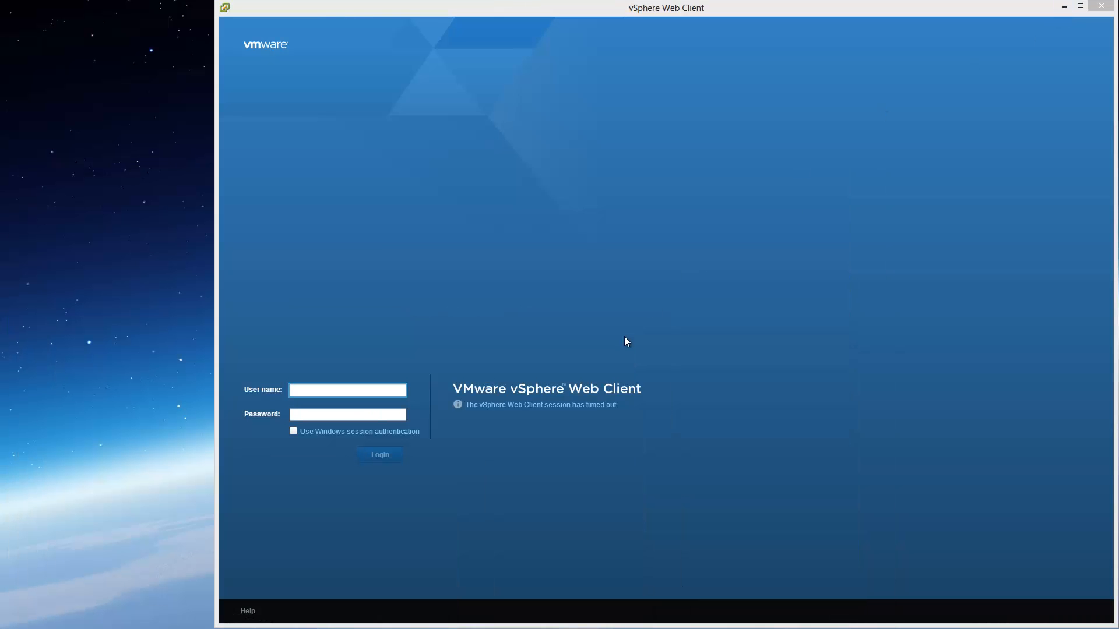
- Log back into the Web Client as root with the account password
{"action": "left_click", "coordinate": [343, 389]}
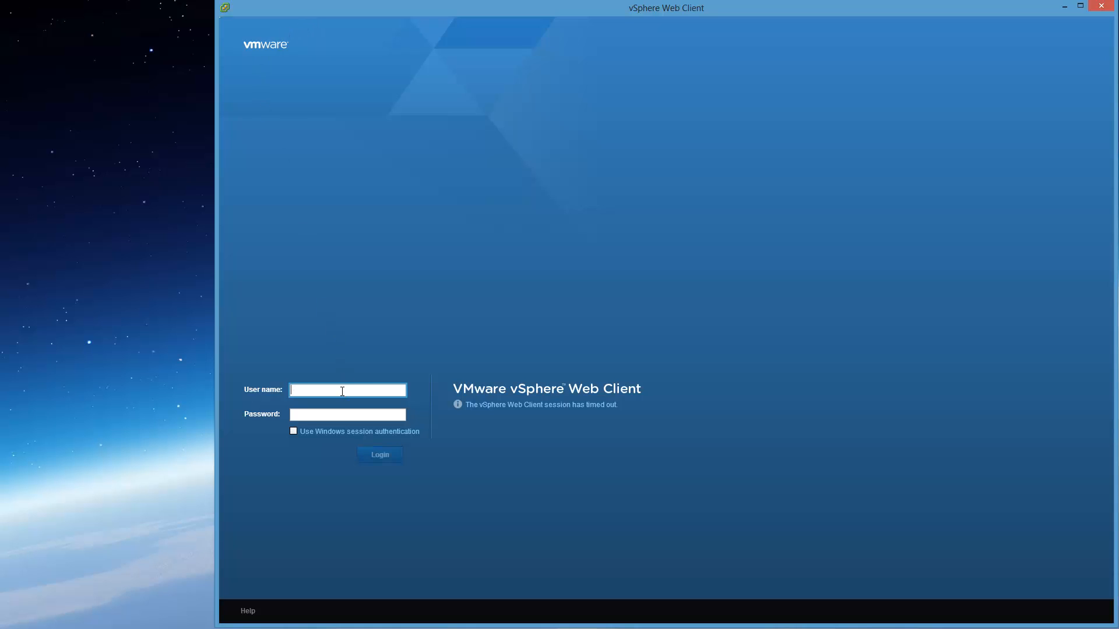
{"action": "type", "text": "root"}
{"action": "key", "text": "Tab"}
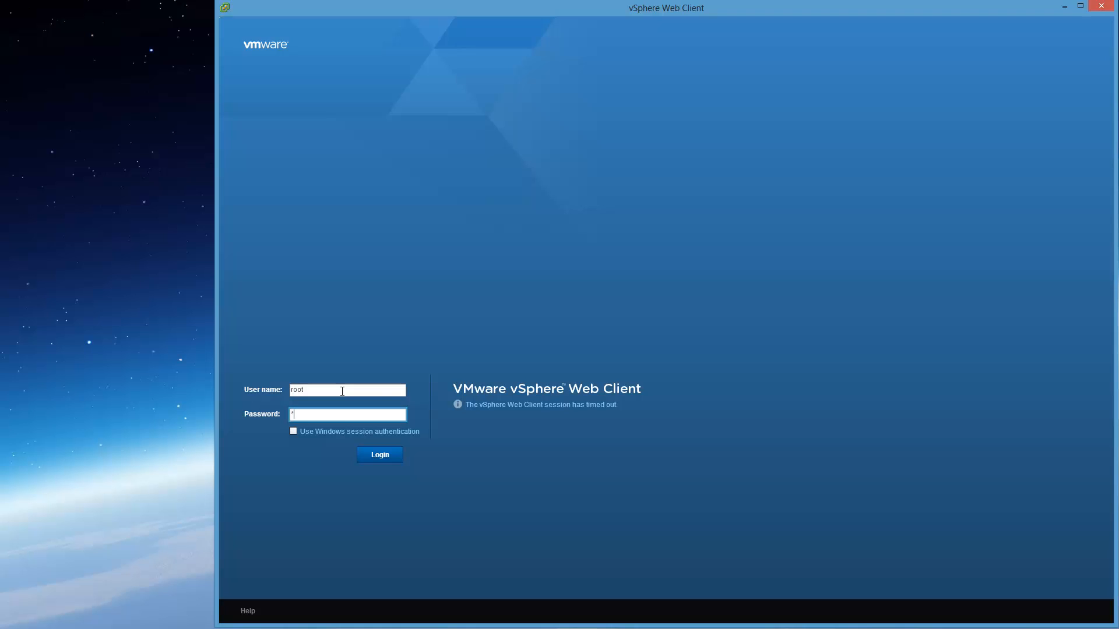
{"action": "key", "text": "Return"}
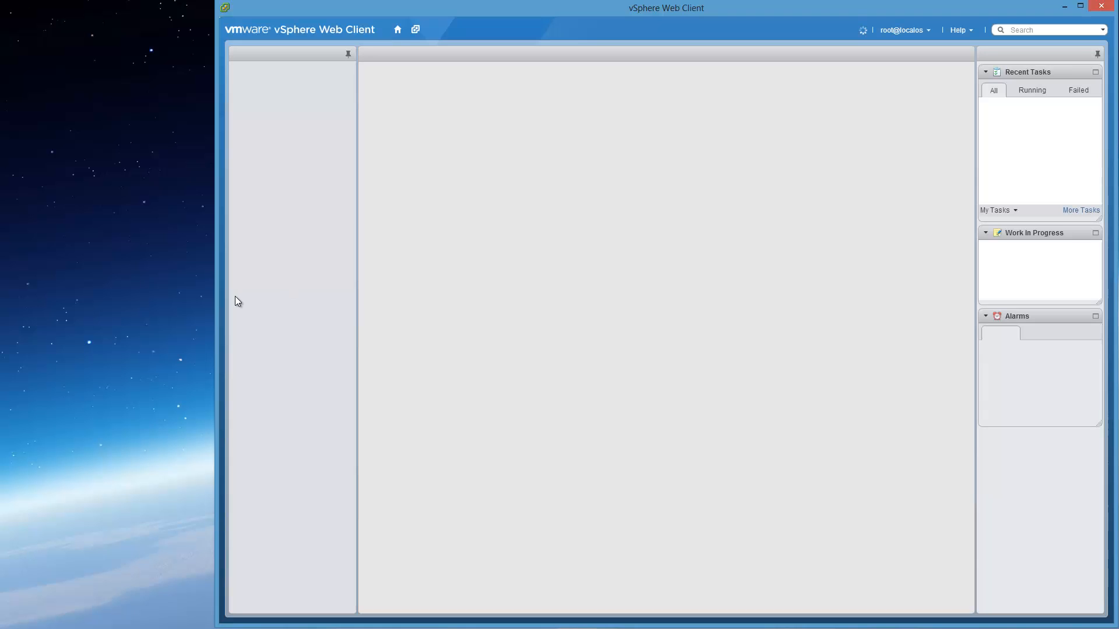
- Widen the Web Client to full screen width and browse vCenter's VMs and Templates inventory
{"action": "left_click_drag", "start_coordinate": [215, 293], "coordinate": [2, 299]}
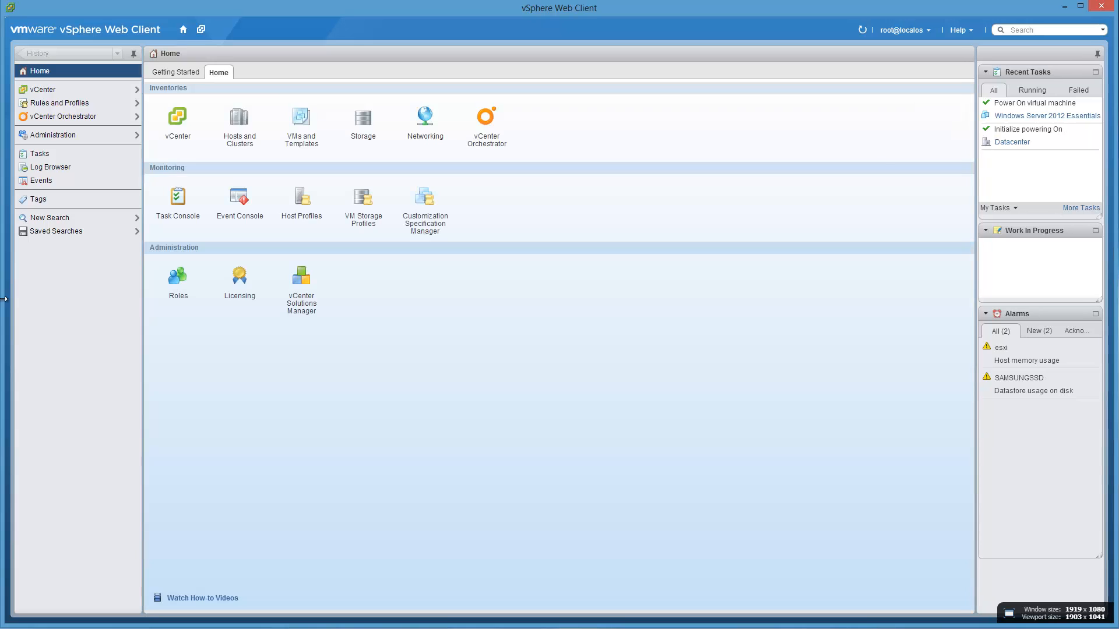
{"action": "left_click_drag", "start_coordinate": [268, 14], "coordinate": [269, 14]}
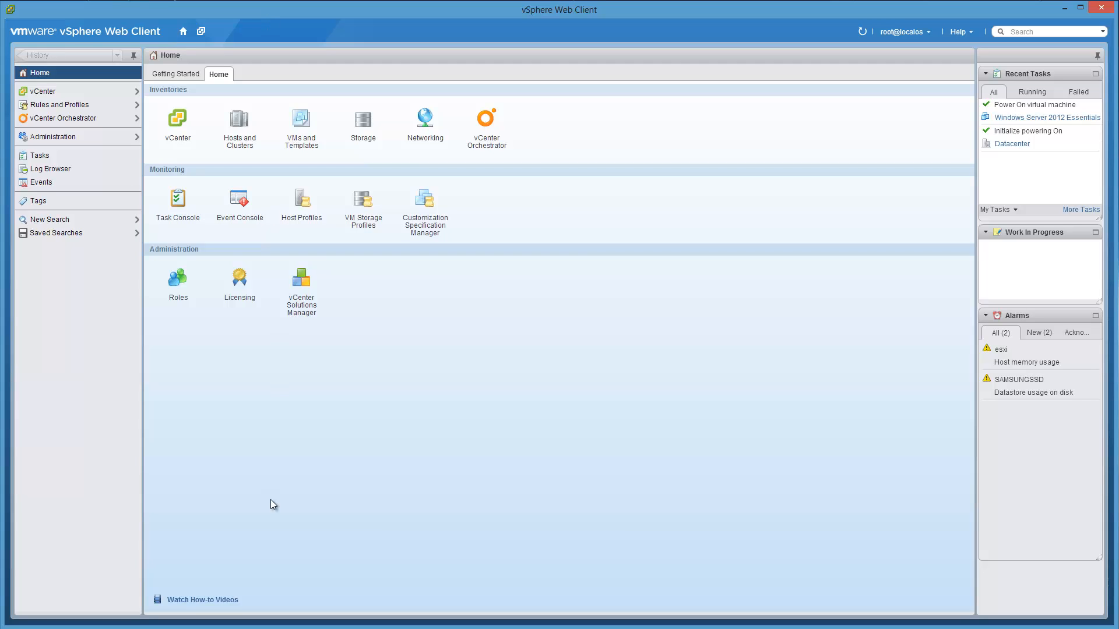
{"action": "left_click", "coordinate": [56, 93]}
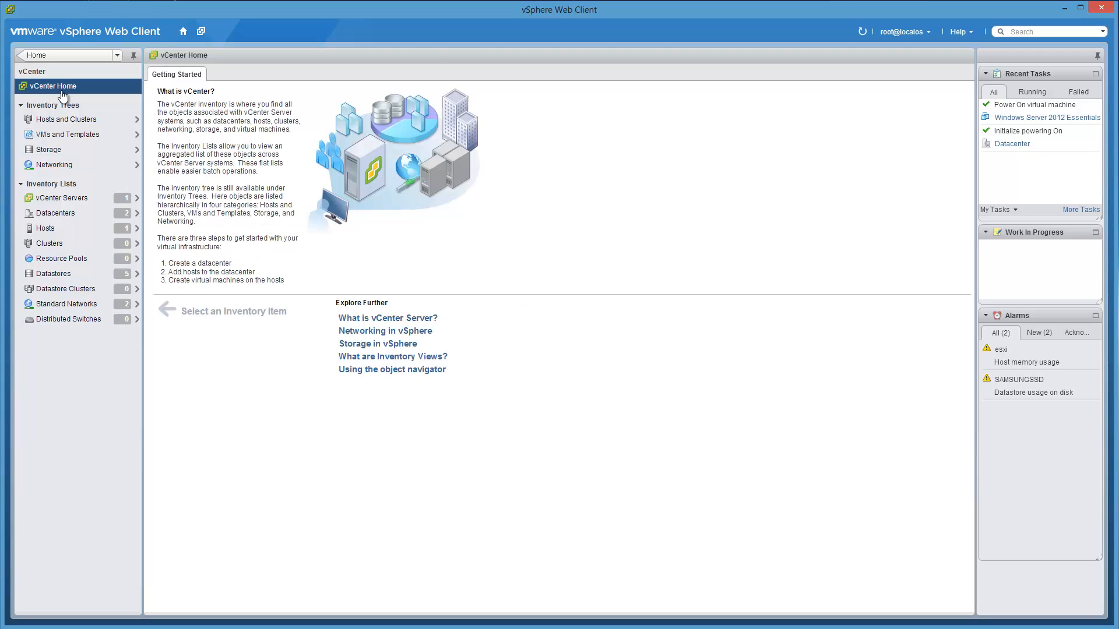
{"action": "left_click", "coordinate": [73, 135]}
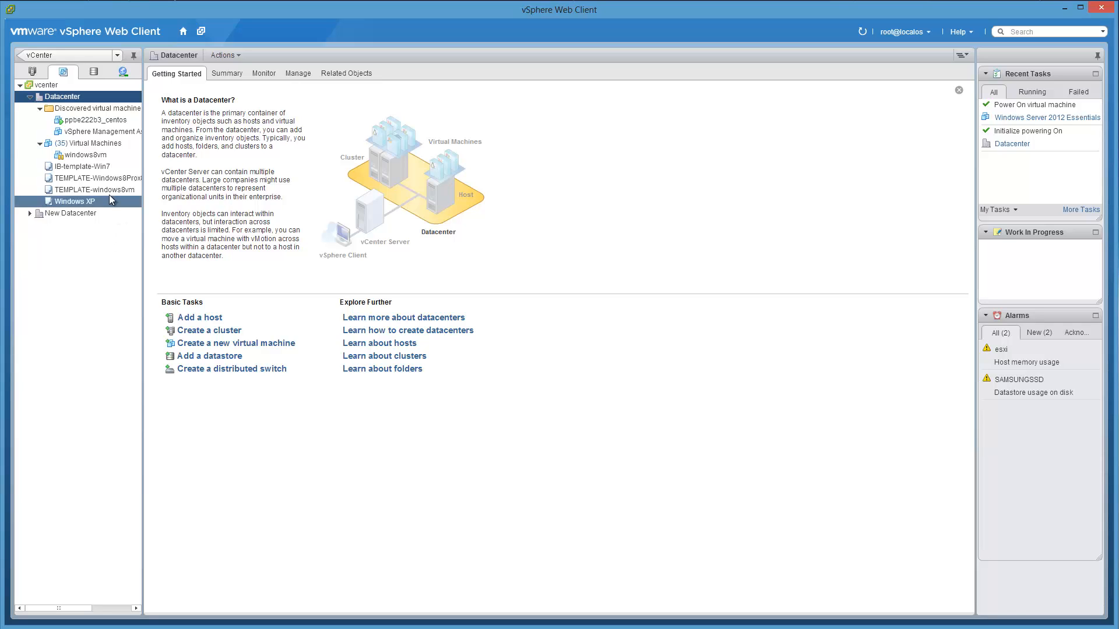
- List all 35 virtual machines, trying a name filter and then clearing it
{"action": "left_click", "coordinate": [91, 143]}
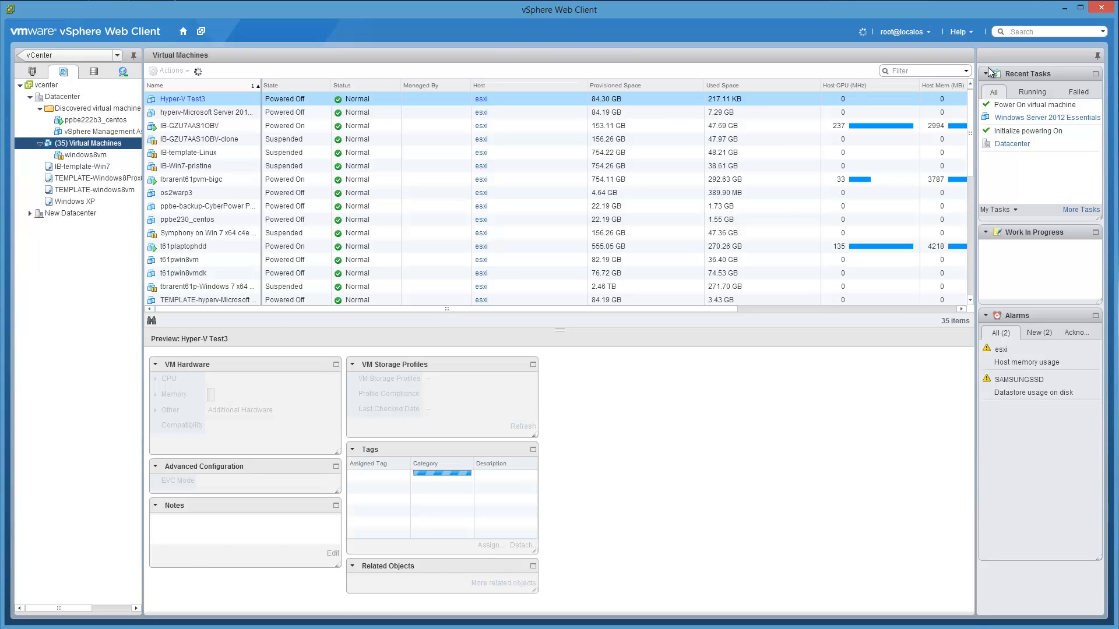
{"action": "left_click", "coordinate": [912, 70]}
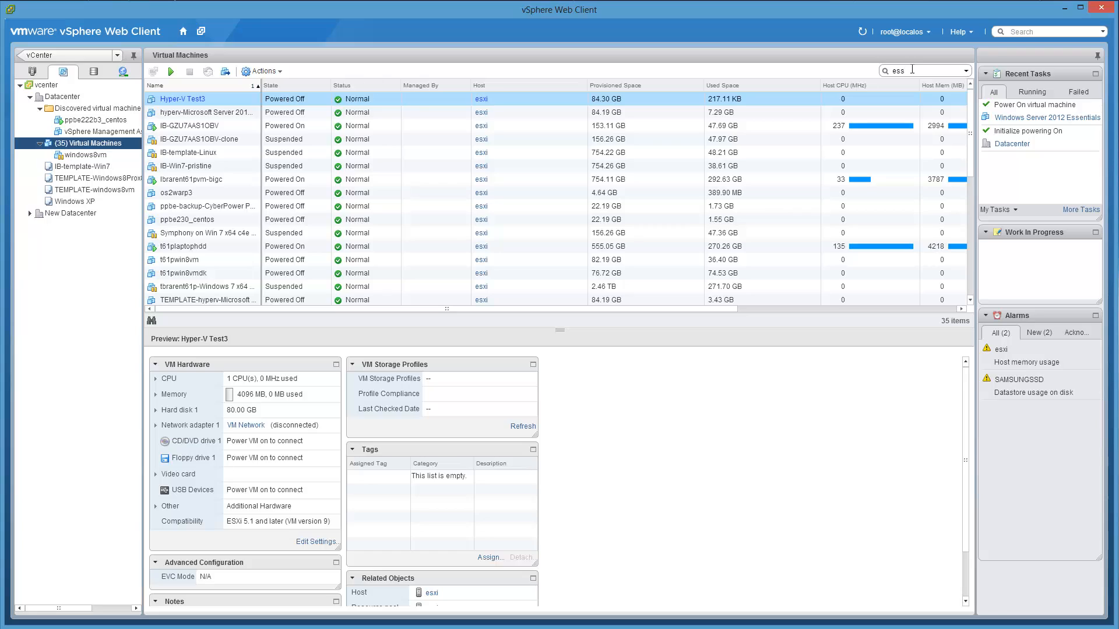
{"action": "key", "text": "Return"}
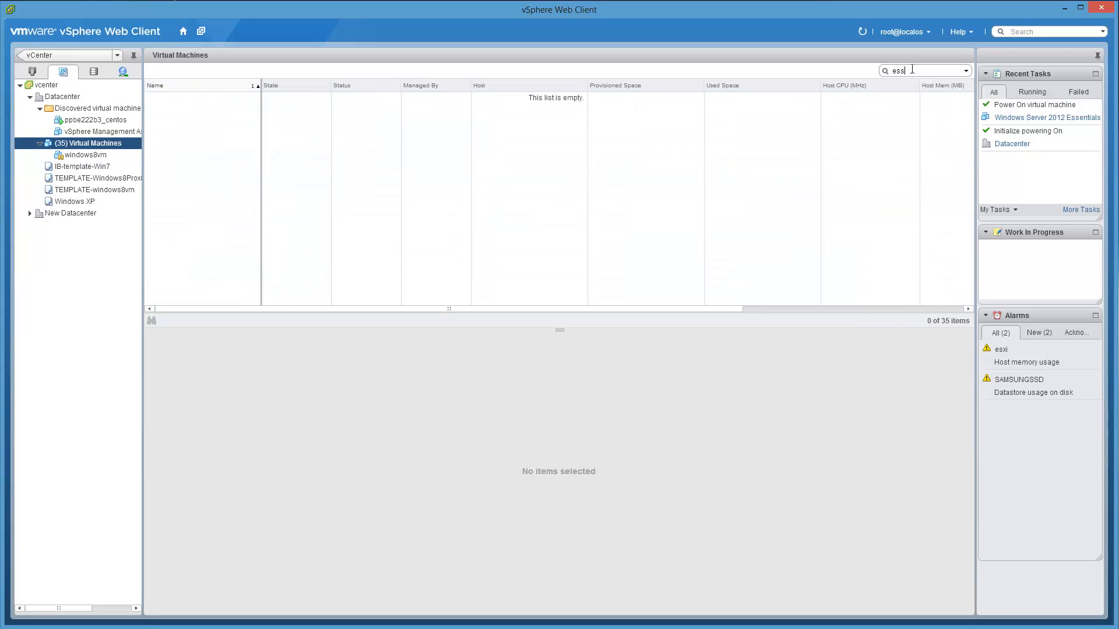
{"action": "key", "text": "BackSpace"}
{"action": "key", "text": "BackSpace"}
{"action": "type", "text": "s"}
{"action": "double_click", "coordinate": [912, 70]}
{"action": "key", "text": "BackSpace"}
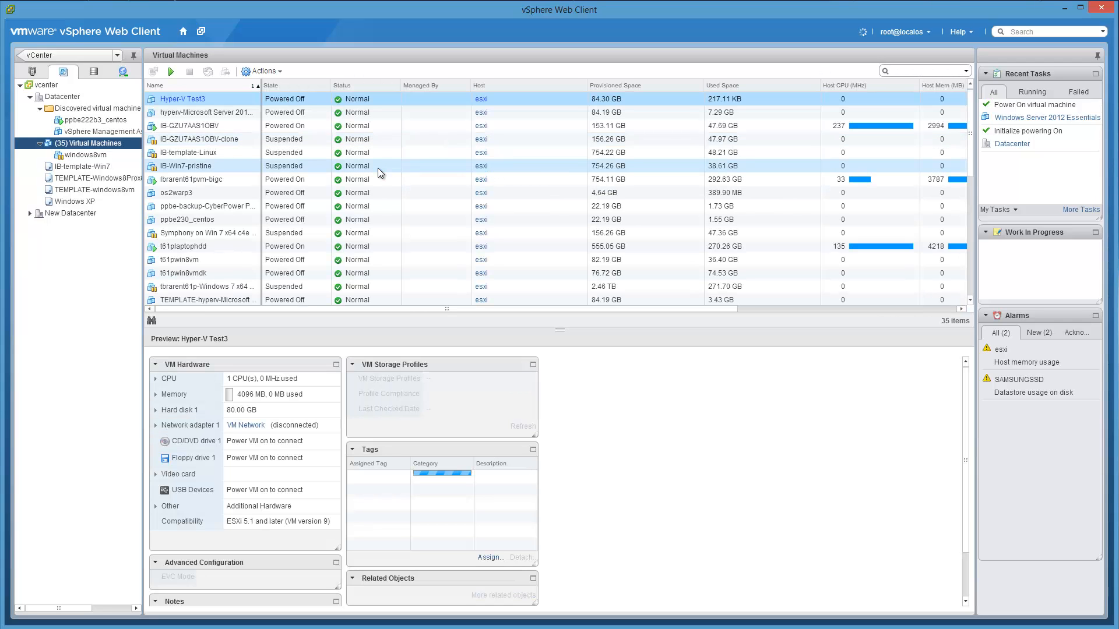
- Sort the VMs by State in reverse and preview the Windows Server 2012 Essentials Testbed VM
{"action": "left_click", "coordinate": [294, 86]}
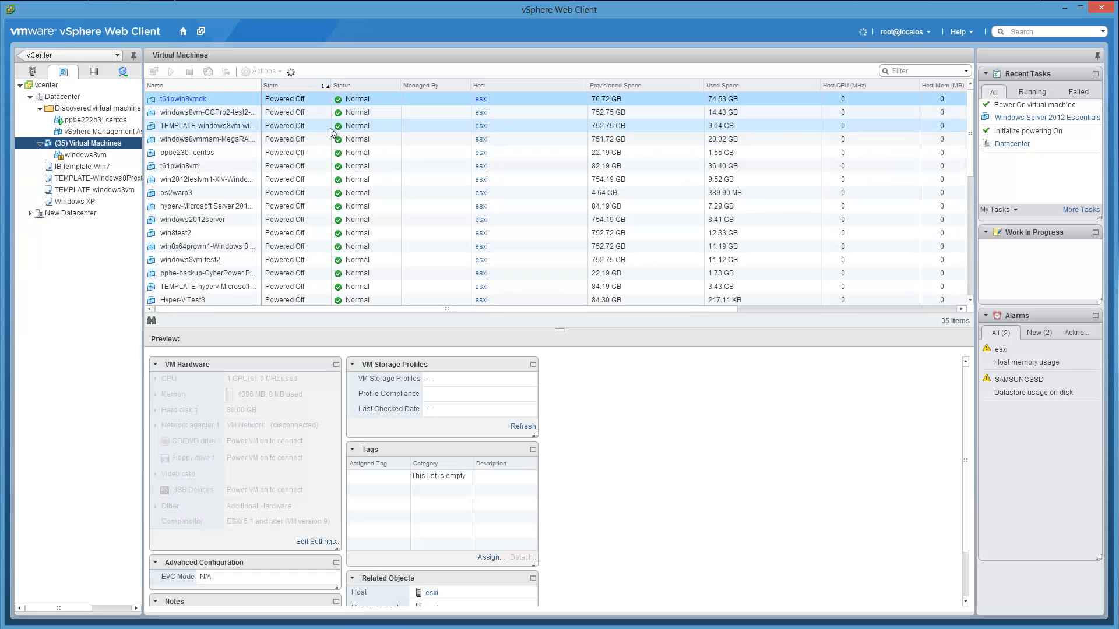
{"action": "left_click", "coordinate": [320, 90]}
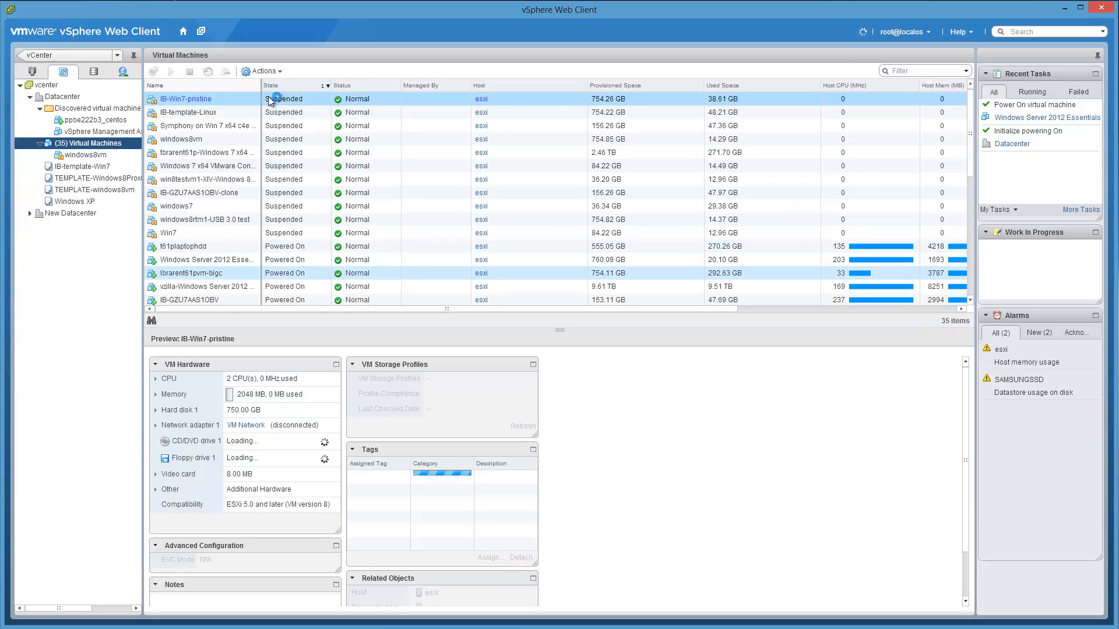
{"action": "left_click", "coordinate": [233, 259]}
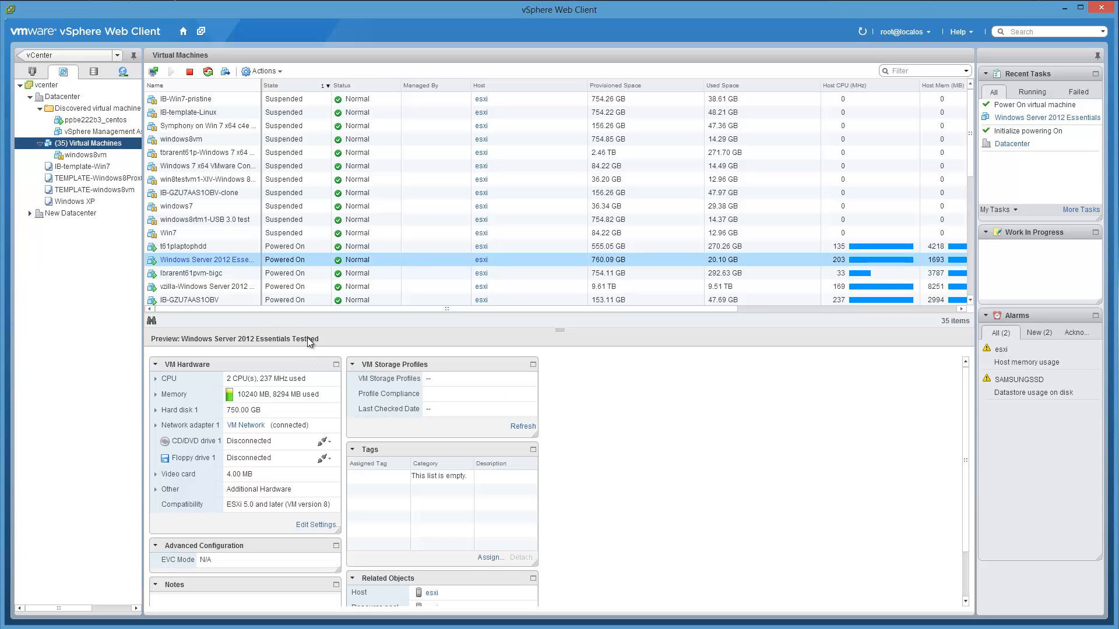
- Open a console to the Testbed VM, enlarge it to show the guest taskbar, and move it aside
{"action": "right_click", "coordinate": [240, 263]}
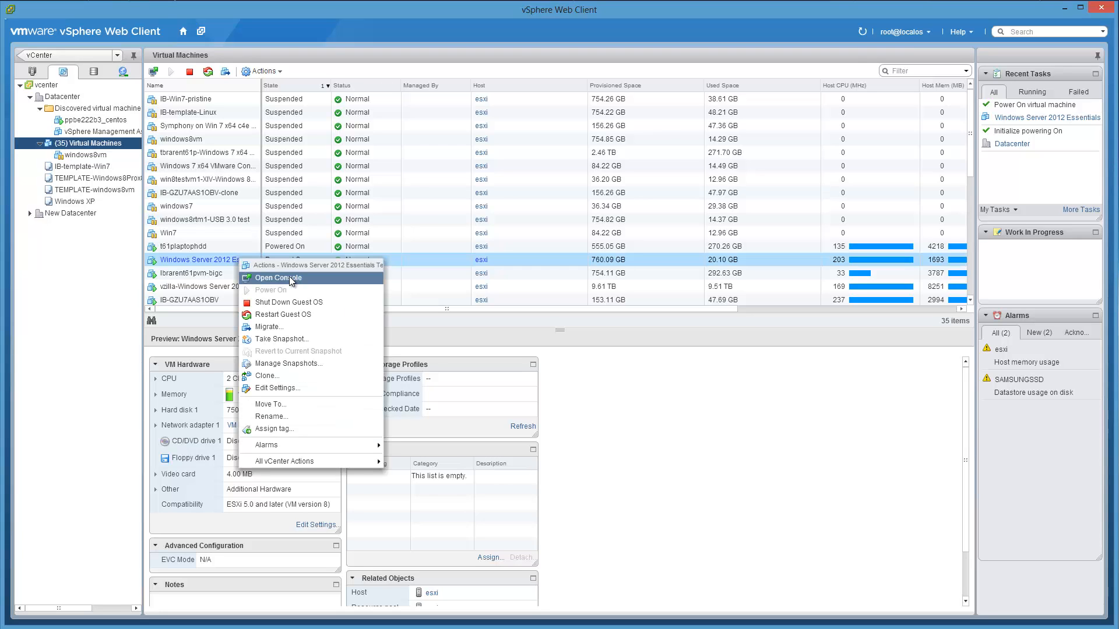
{"action": "left_click", "coordinate": [290, 279]}
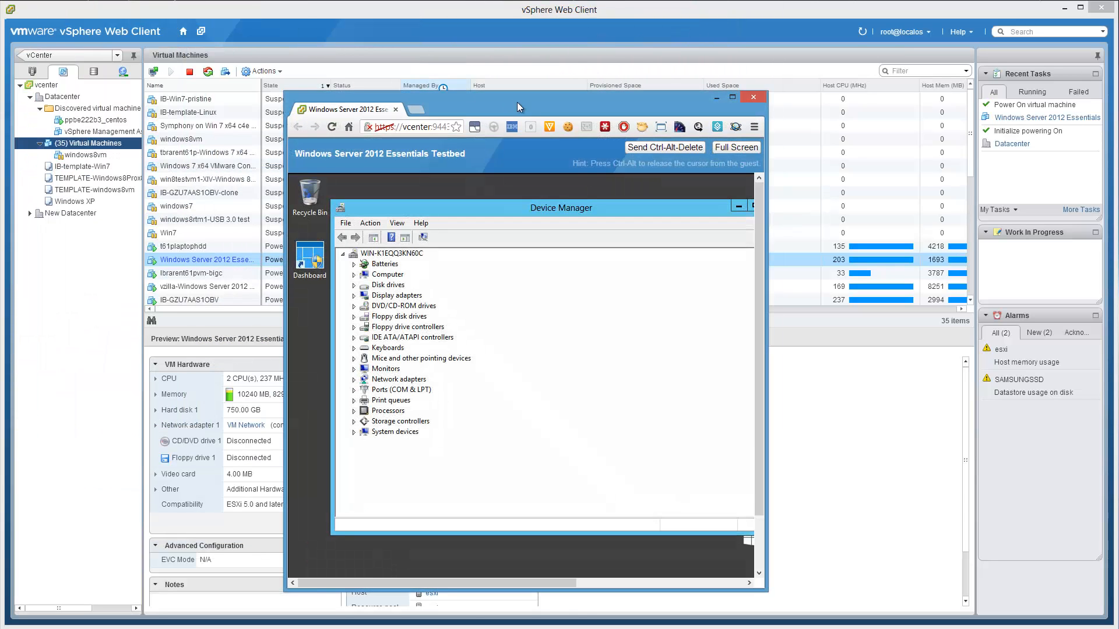
{"action": "left_click_drag", "start_coordinate": [544, 106], "coordinate": [475, 17]}
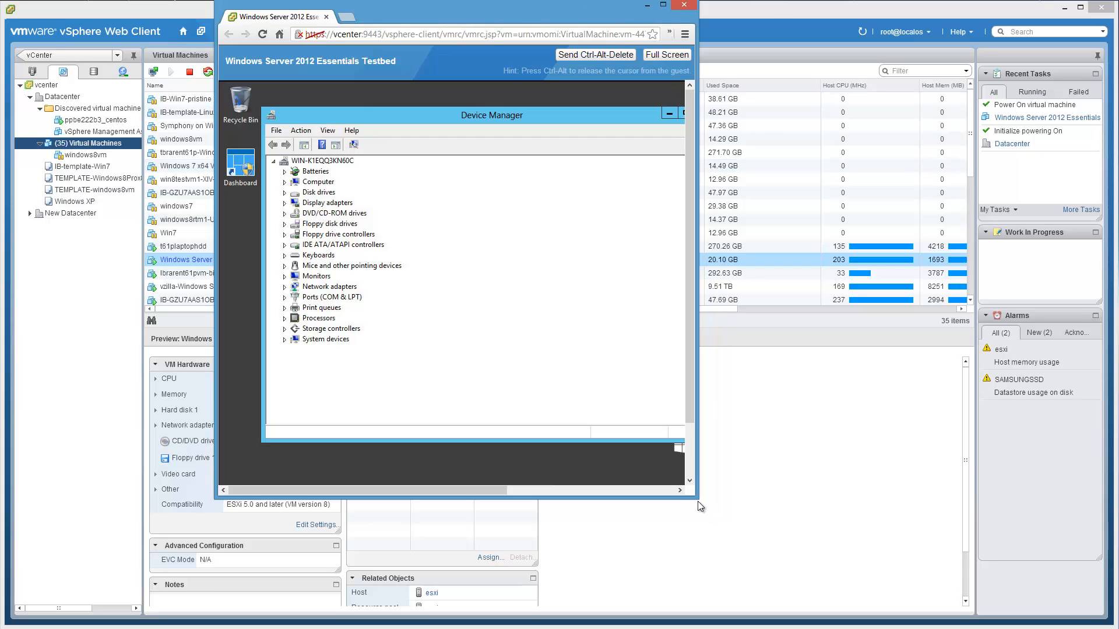
{"action": "left_click_drag", "start_coordinate": [697, 498], "coordinate": [991, 556]}
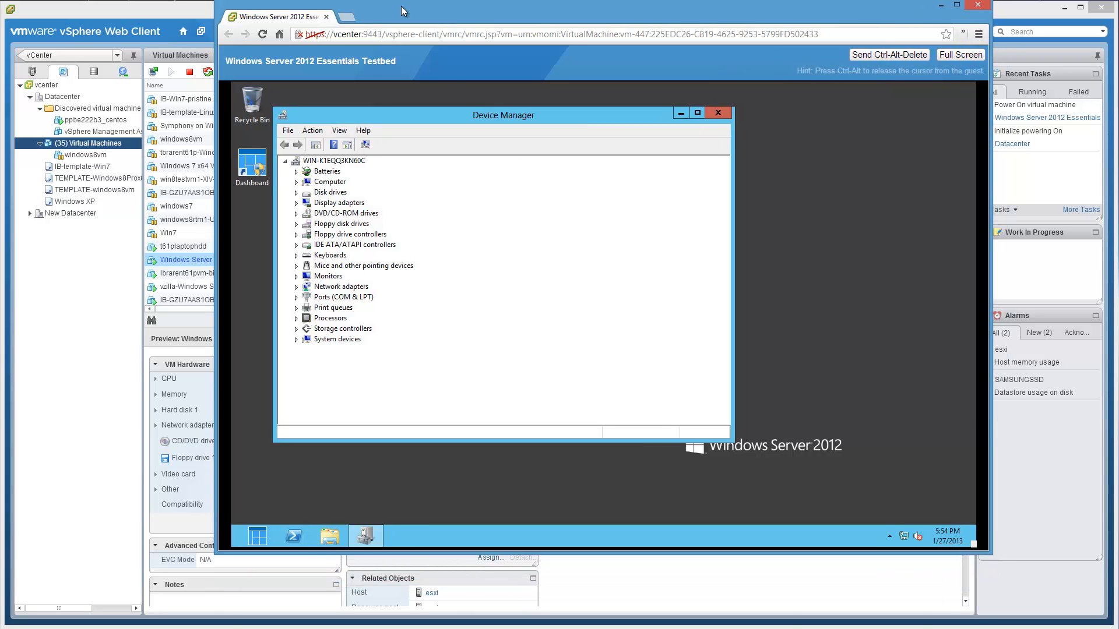
{"action": "left_click_drag", "start_coordinate": [401, 6], "coordinate": [783, 78]}
- Place the console window at the top right and resize vSphere to sit beside it
{"action": "left_click", "coordinate": [603, 10]}
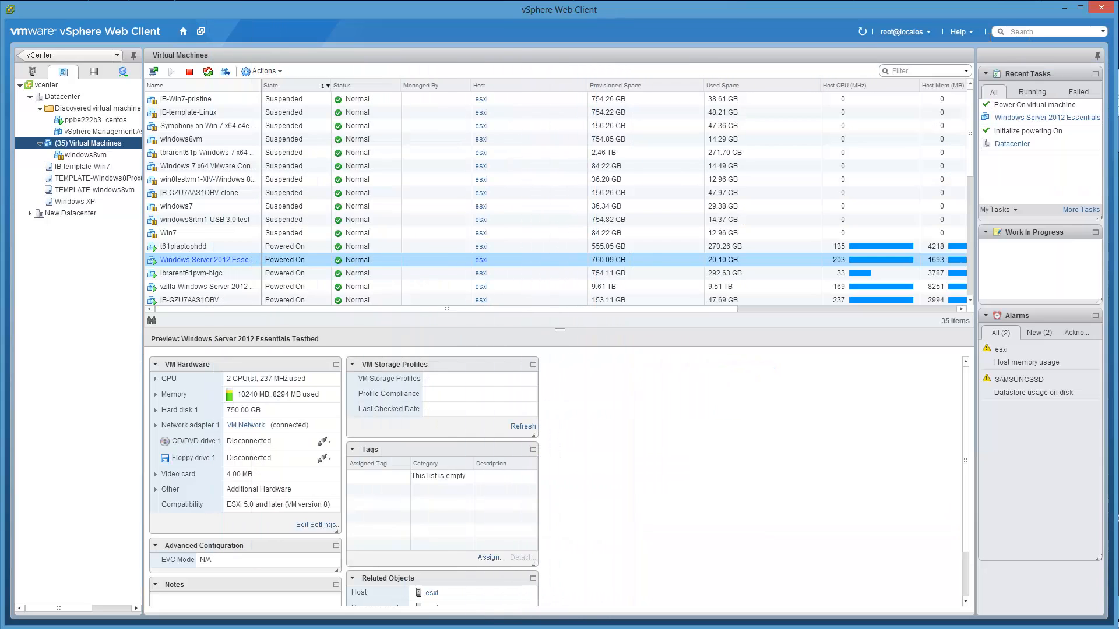
{"action": "left_click_drag", "start_coordinate": [1113, 39], "coordinate": [677, 81]}
{"action": "left_click", "coordinate": [956, 73]}
{"action": "left_click_drag", "start_coordinate": [939, 84], "coordinate": [1066, 15]}
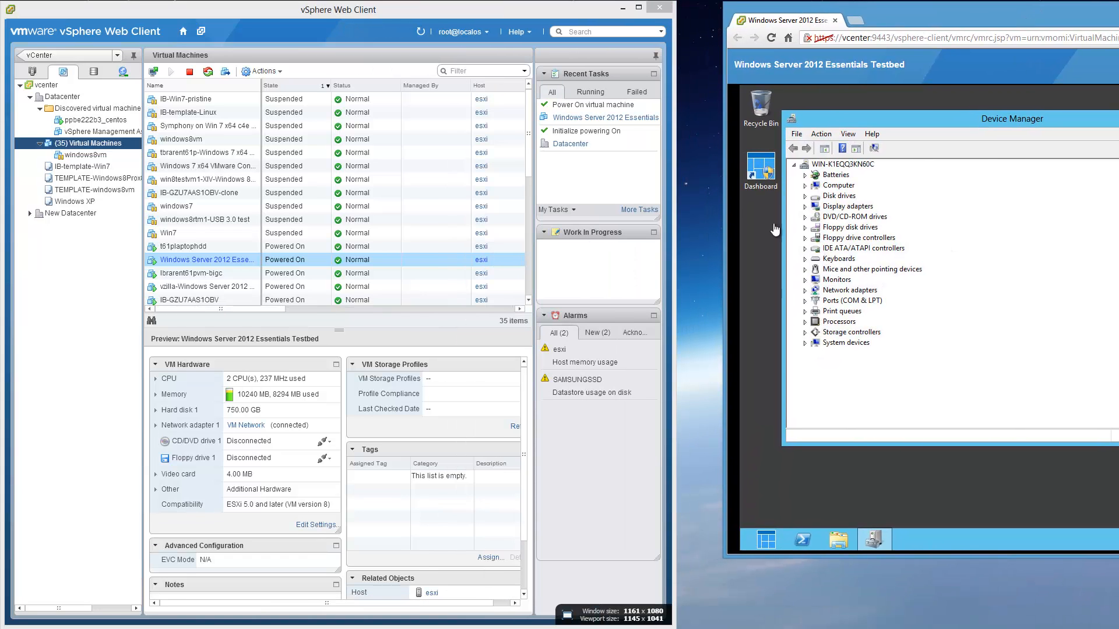
{"action": "left_click_drag", "start_coordinate": [677, 59], "coordinate": [728, 59]}
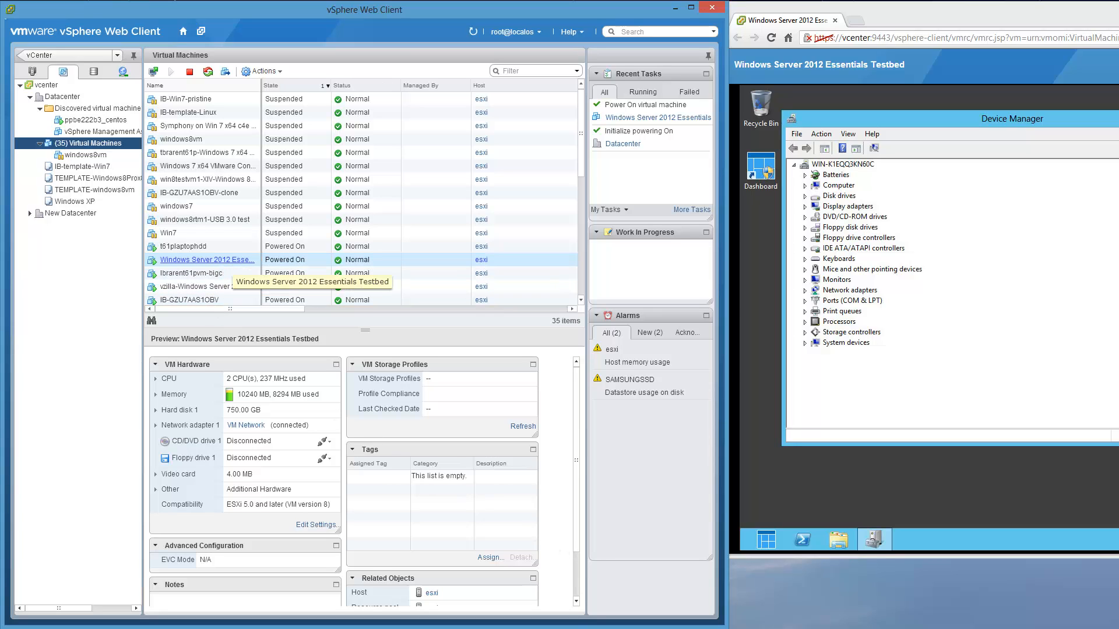
- Open the Testbed VM's VM Options in Edit Settings, expanding General and Remote Console options
{"action": "right_click", "coordinate": [229, 264]}
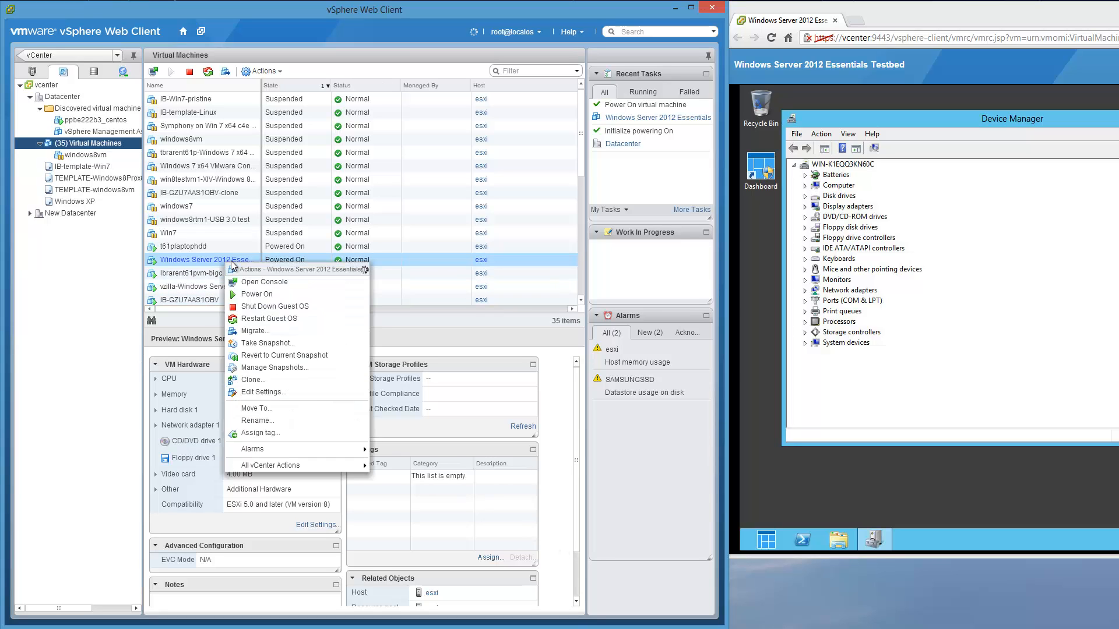
{"action": "left_click", "coordinate": [284, 393]}
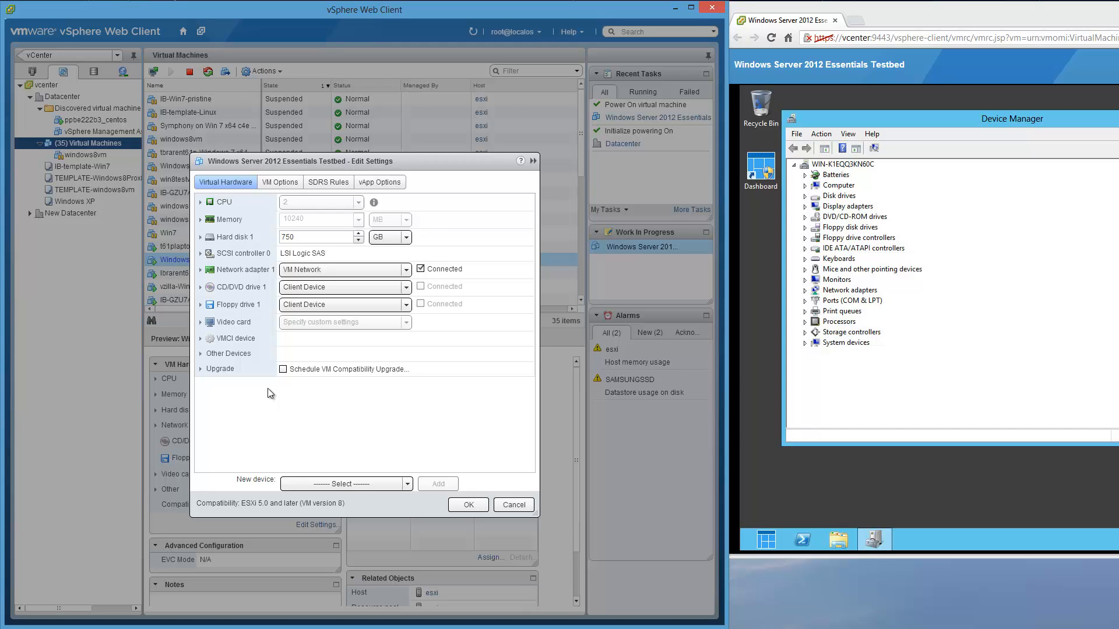
{"action": "left_click", "coordinate": [285, 185]}
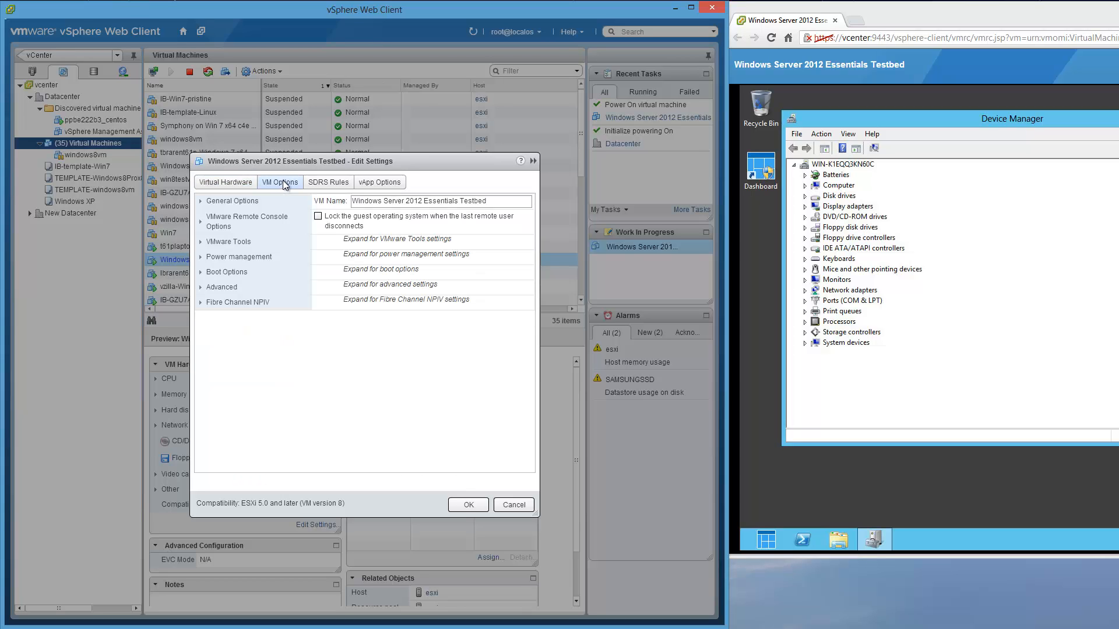
{"action": "left_click", "coordinate": [201, 203]}
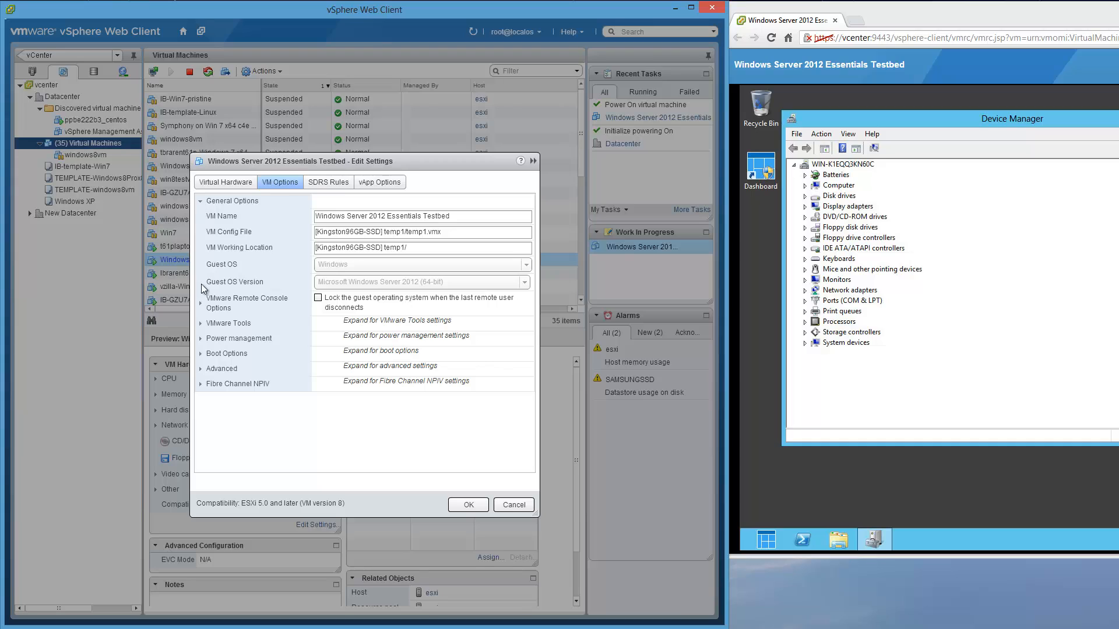
{"action": "left_click", "coordinate": [201, 304]}
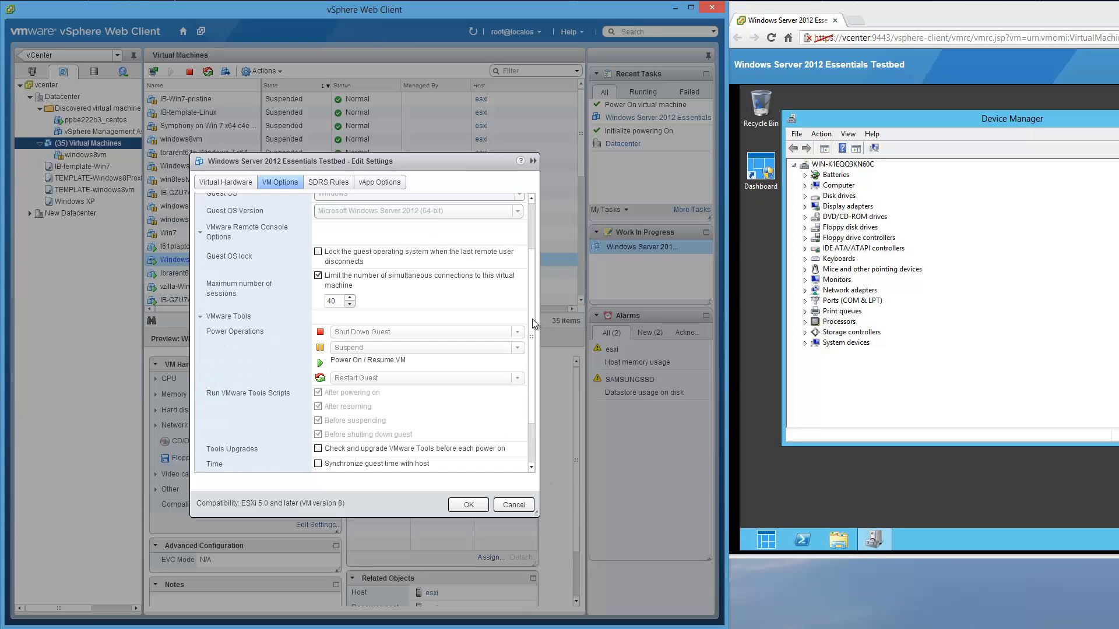
- Enable Synchronize guest time with host, expand Boot and Advanced options, then view SDRS Rules
{"action": "scroll", "coordinate": [533, 376], "scroll_direction": "down", "scroll_amount": 3}
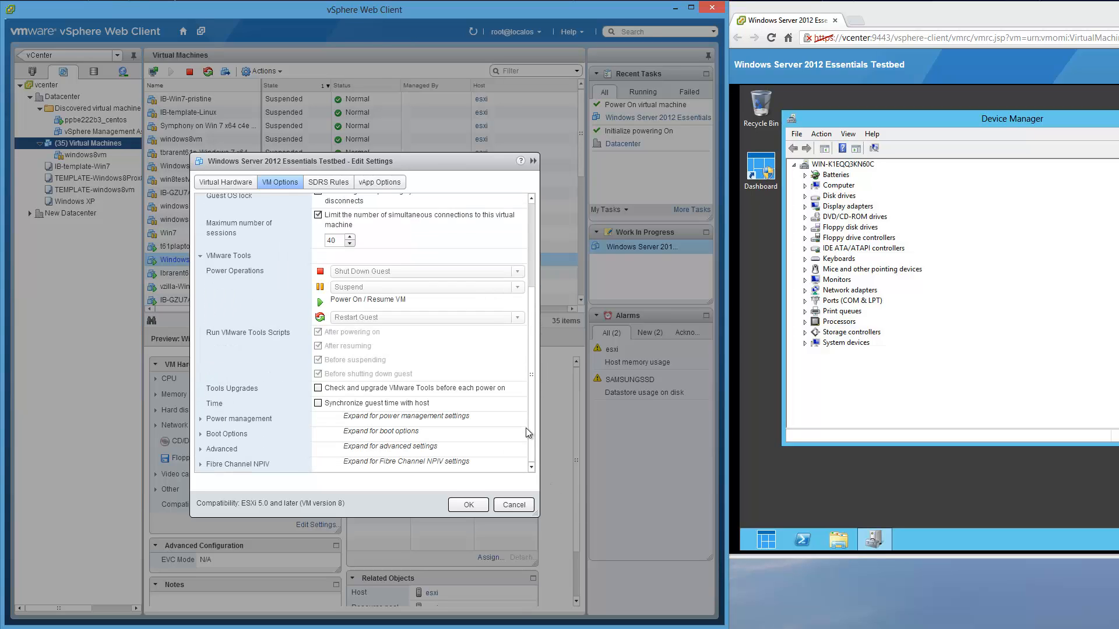
{"action": "left_click", "coordinate": [205, 419]}
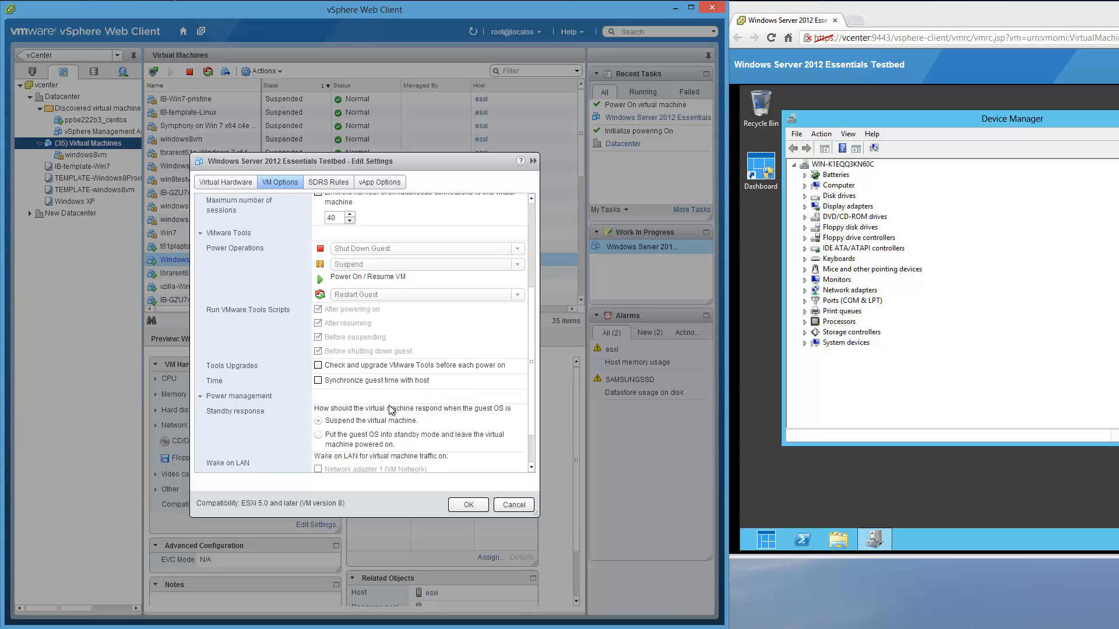
{"action": "left_click", "coordinate": [318, 377]}
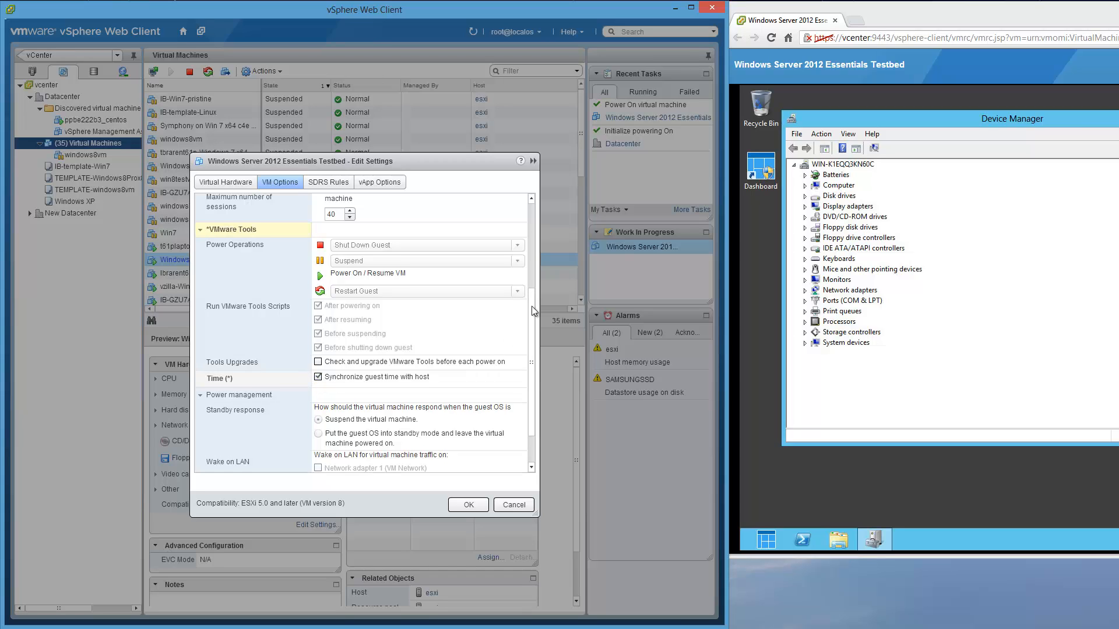
{"action": "scroll", "coordinate": [531, 344], "scroll_direction": "down", "scroll_amount": 2}
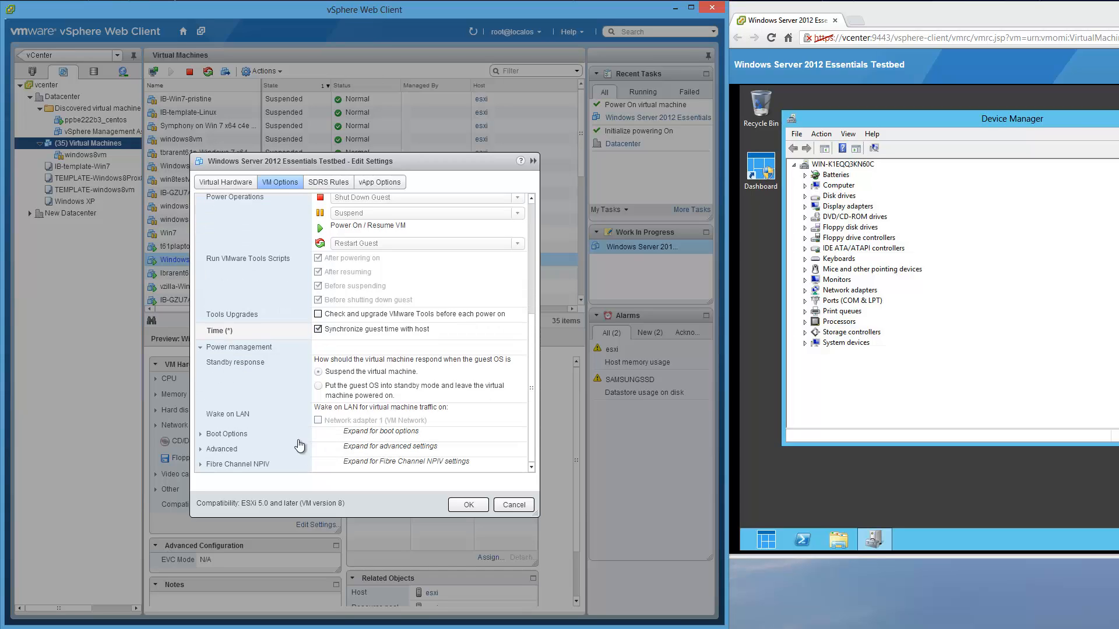
{"action": "left_click", "coordinate": [208, 435]}
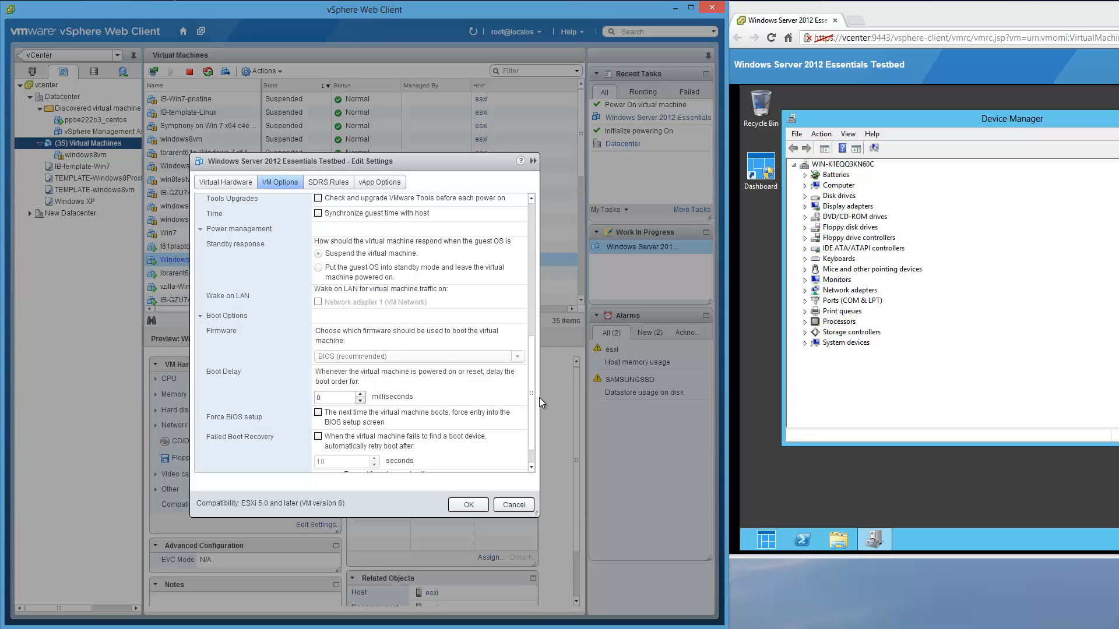
{"action": "scroll", "coordinate": [523, 441], "scroll_direction": "down", "scroll_amount": 1}
{"action": "scroll", "coordinate": [523, 441], "scroll_direction": "down", "scroll_amount": 1}
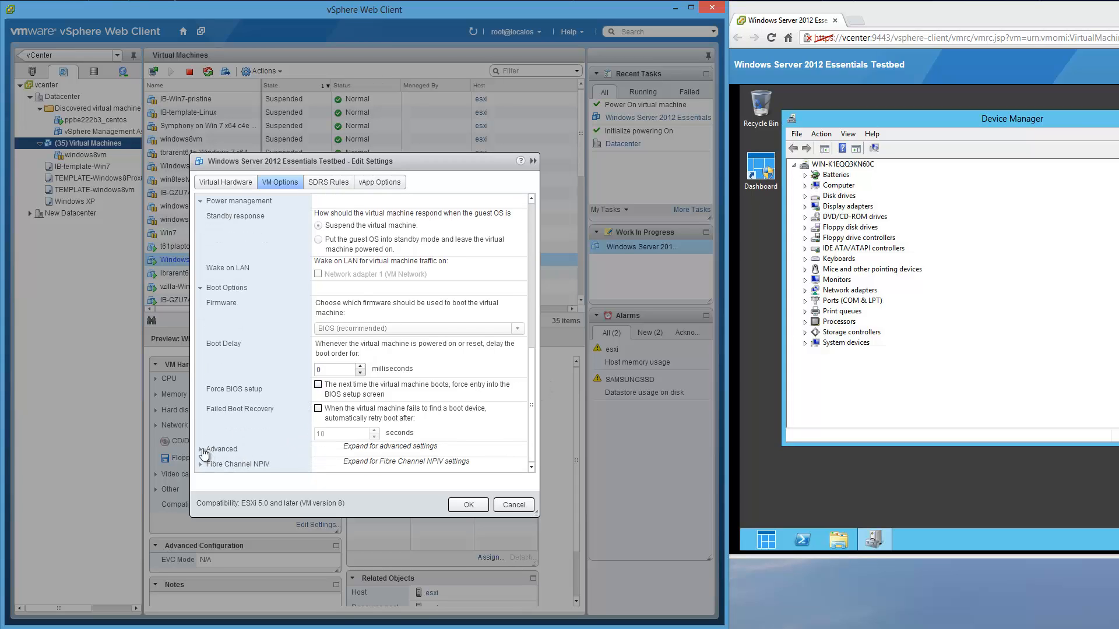
{"action": "left_click", "coordinate": [202, 449]}
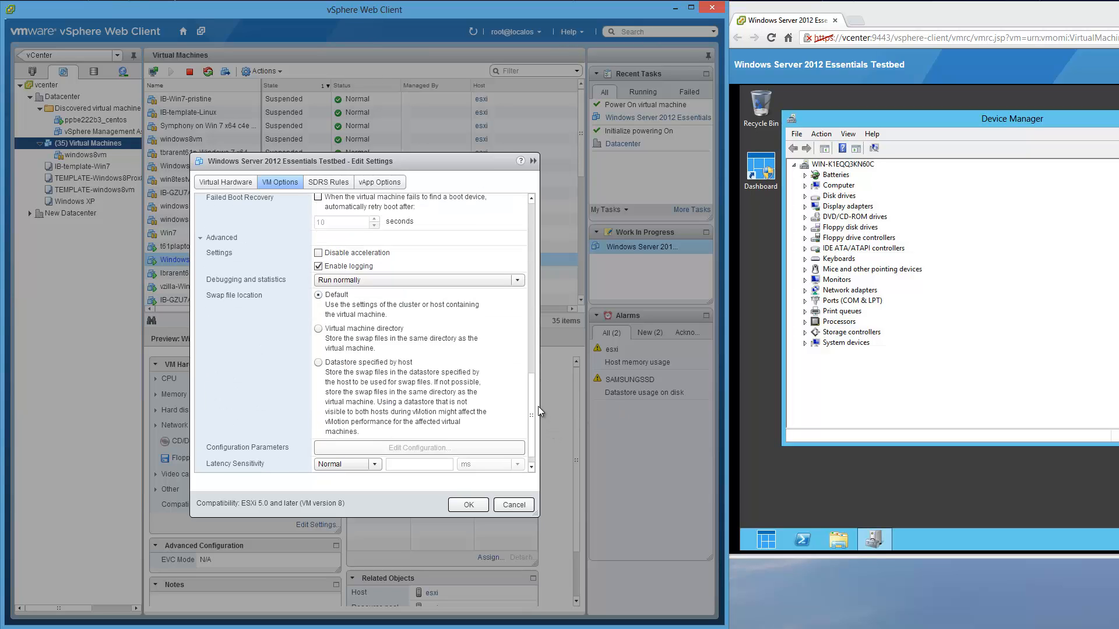
{"action": "scroll", "coordinate": [535, 417], "scroll_direction": "down", "scroll_amount": 1}
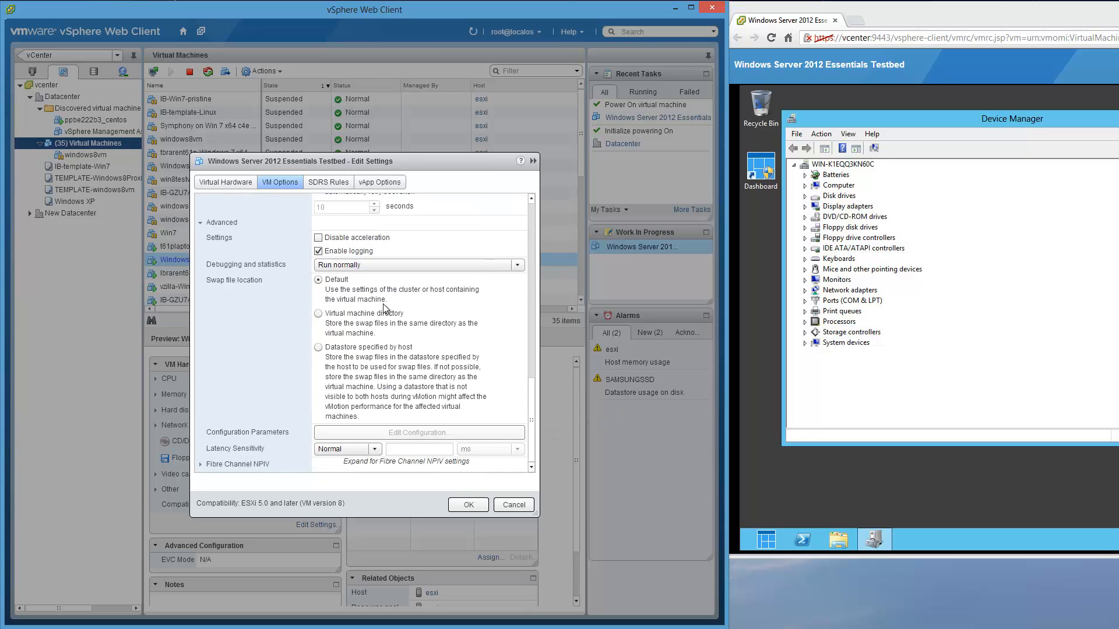
{"action": "left_click", "coordinate": [371, 183]}
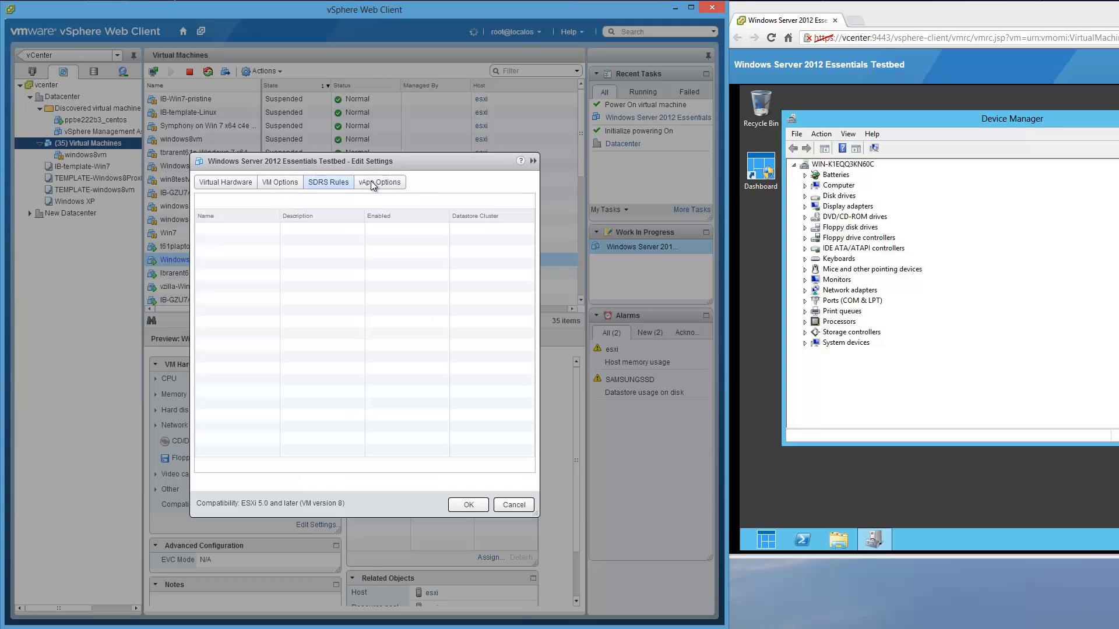
- Schedule a VM compatibility upgrade to ESX 5.1 and later under Virtual Hardware and apply it
{"action": "left_click", "coordinate": [229, 183]}
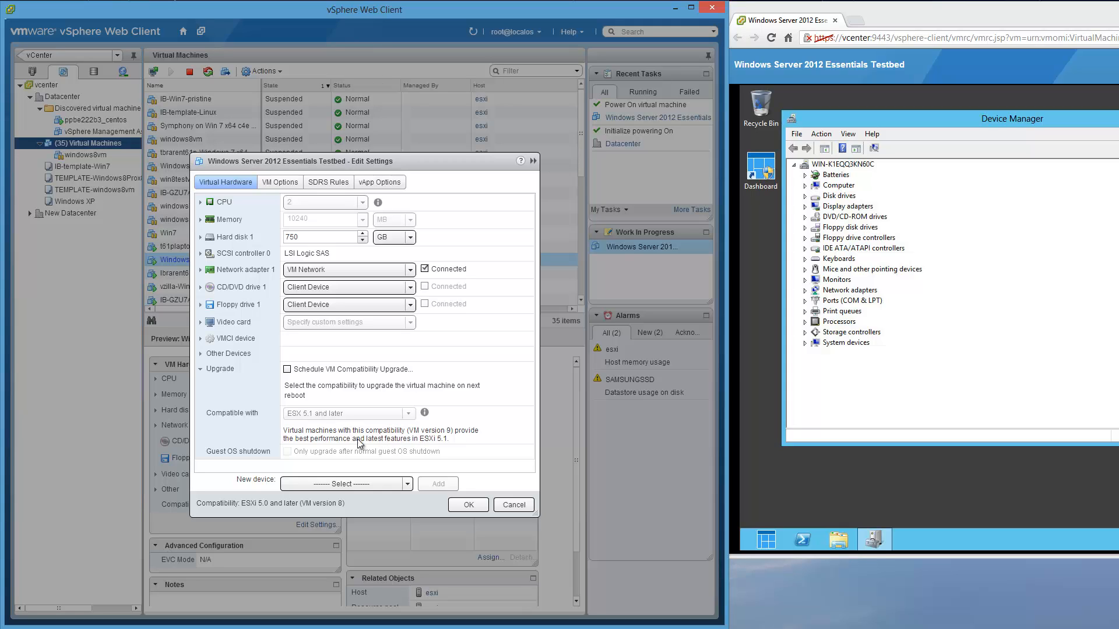
{"action": "left_click", "coordinate": [288, 370]}
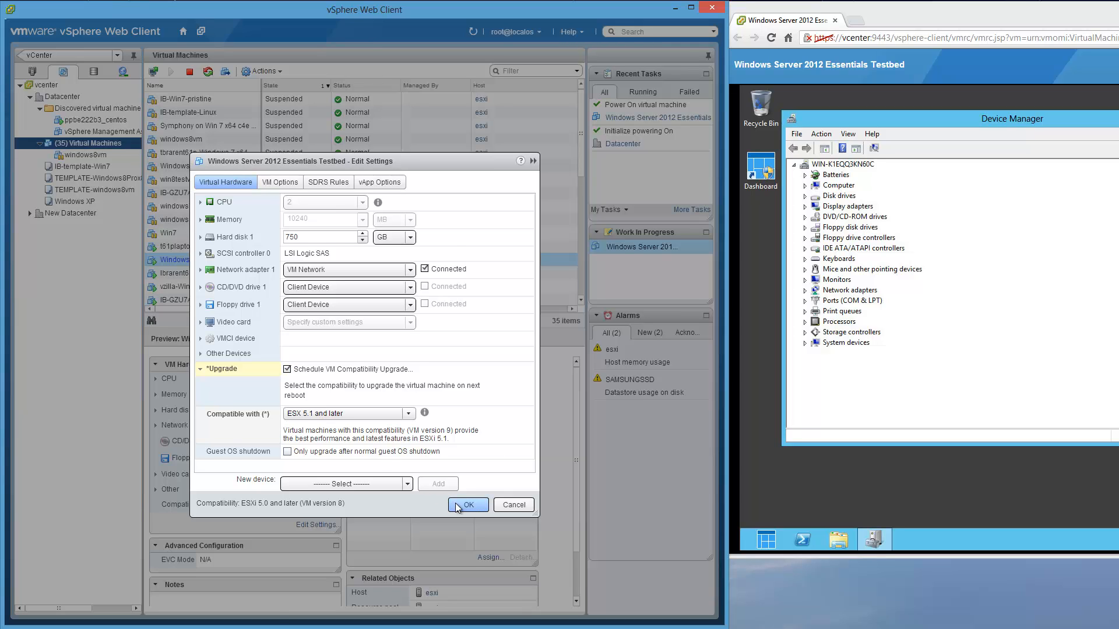
{"action": "left_click", "coordinate": [457, 506]}
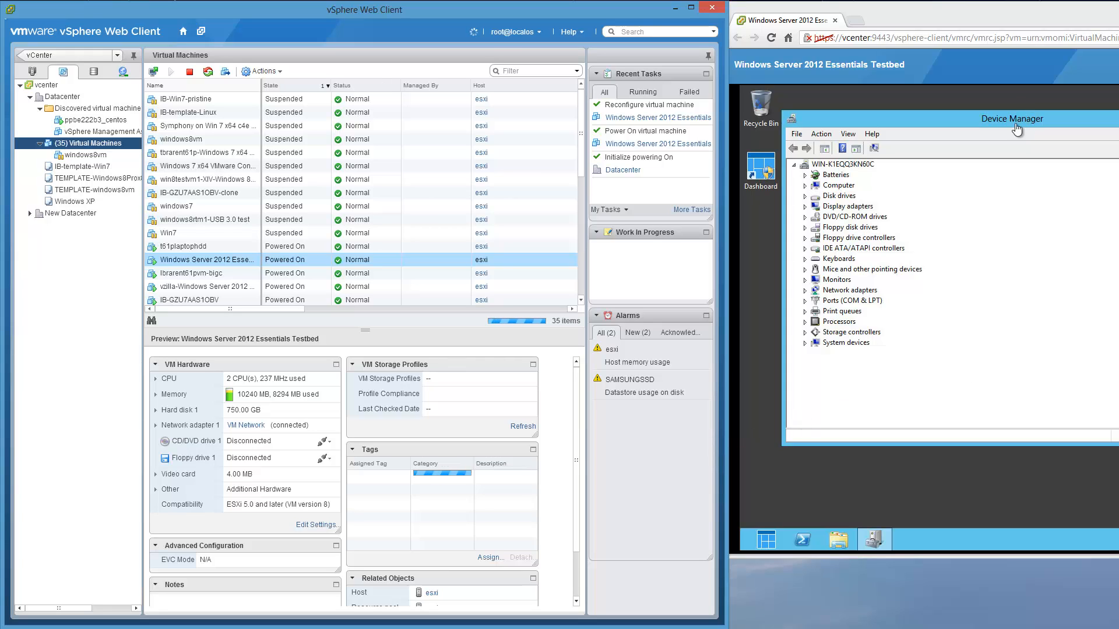
- Launch the Essentials Dashboard in the guest and move the console window toward screen centre
{"action": "left_click", "coordinate": [767, 544]}
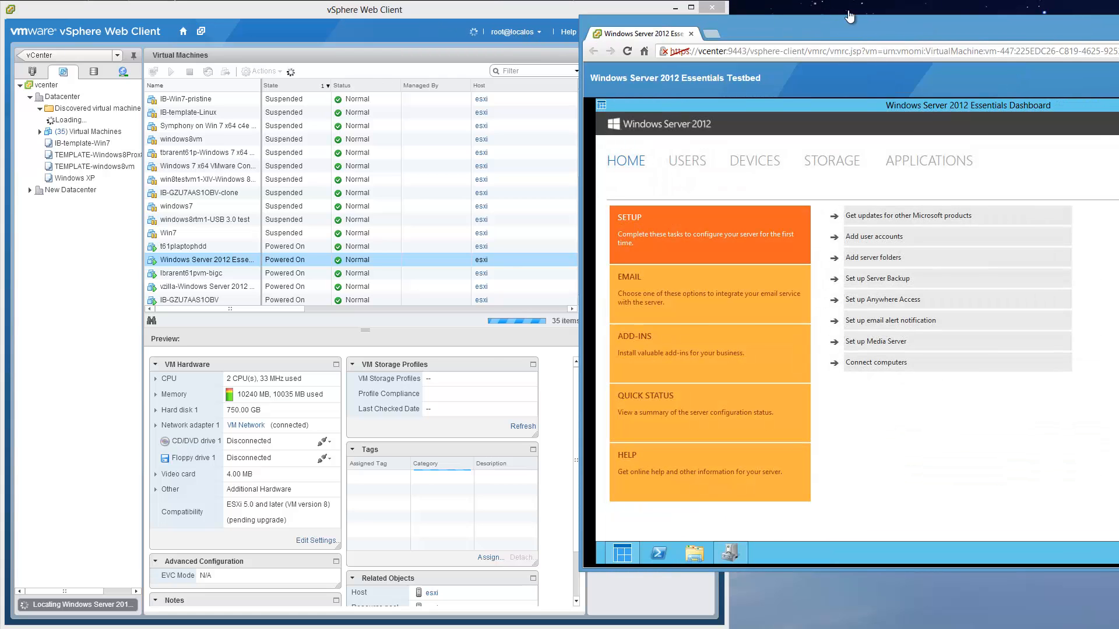
{"action": "left_click_drag", "start_coordinate": [981, 25], "coordinate": [593, 23]}
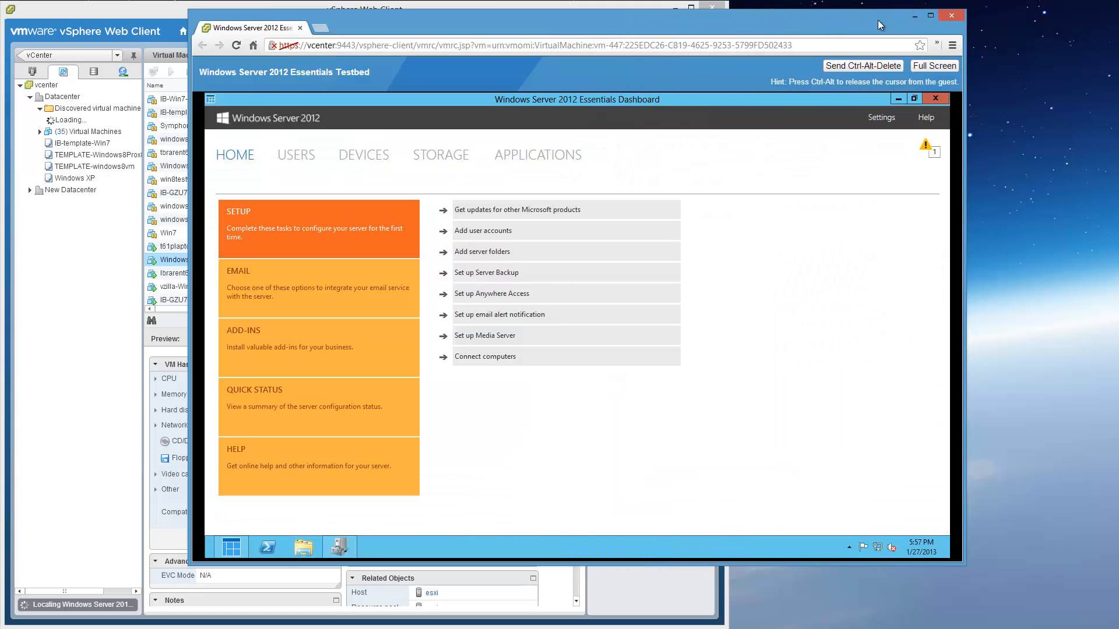
{"action": "left_click_drag", "start_coordinate": [878, 19], "coordinate": [1025, 13]}
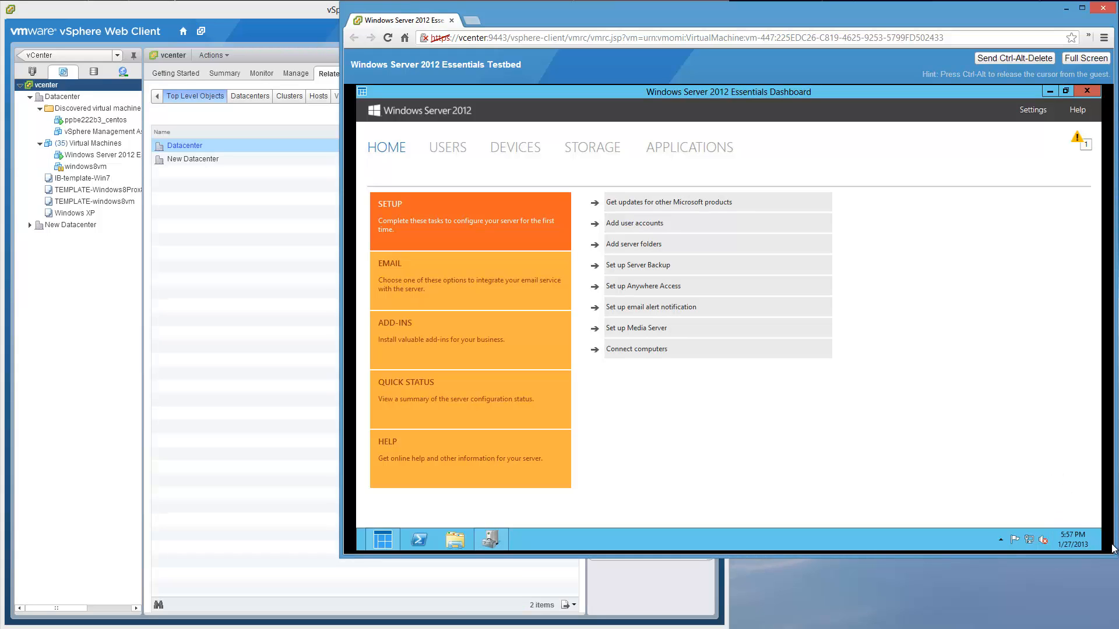
- Shut down the Windows Server 2012 guest, confirming with the reason Other (Unplanned)
{"action": "mouse_move", "coordinate": [1101, 550]}
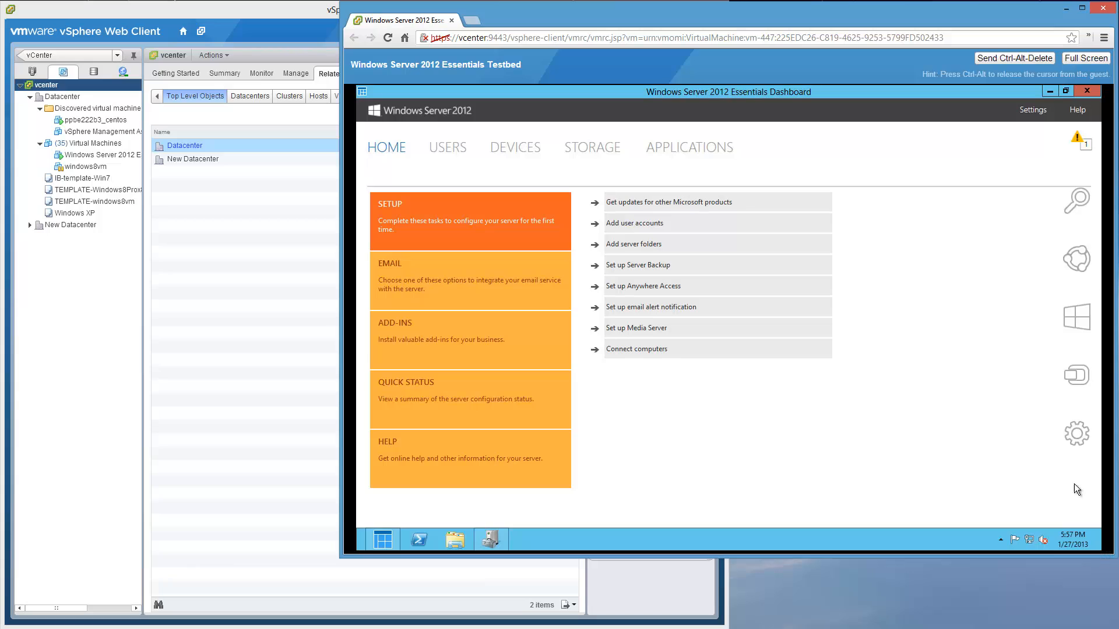
{"action": "left_click", "coordinate": [1070, 442]}
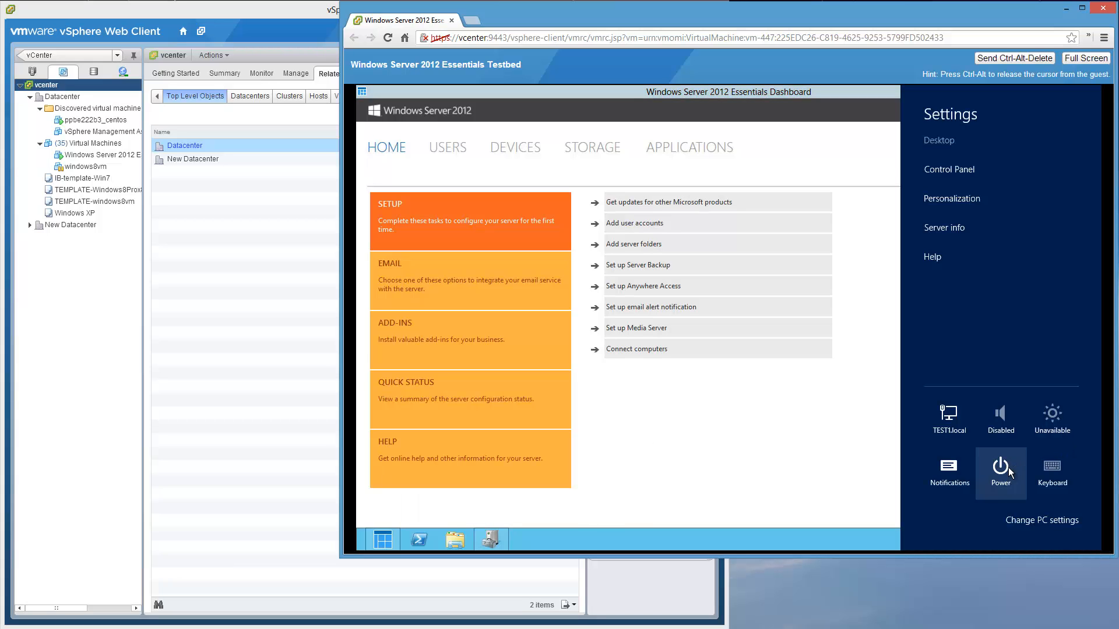
{"action": "left_click", "coordinate": [1009, 469]}
{"action": "left_click", "coordinate": [999, 407]}
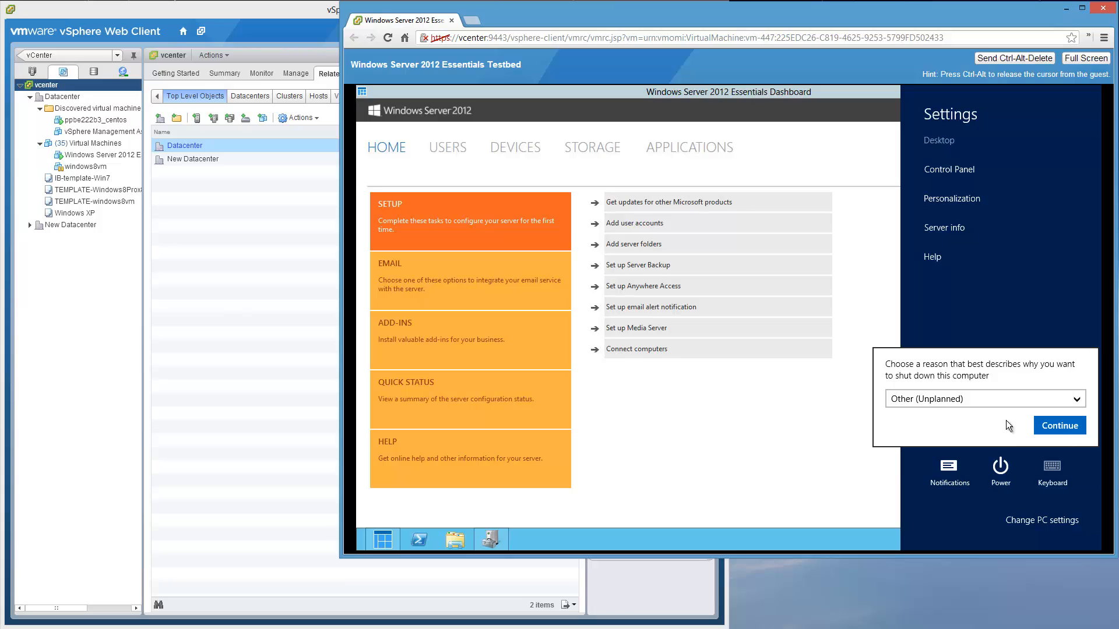
{"action": "left_click", "coordinate": [1061, 427]}
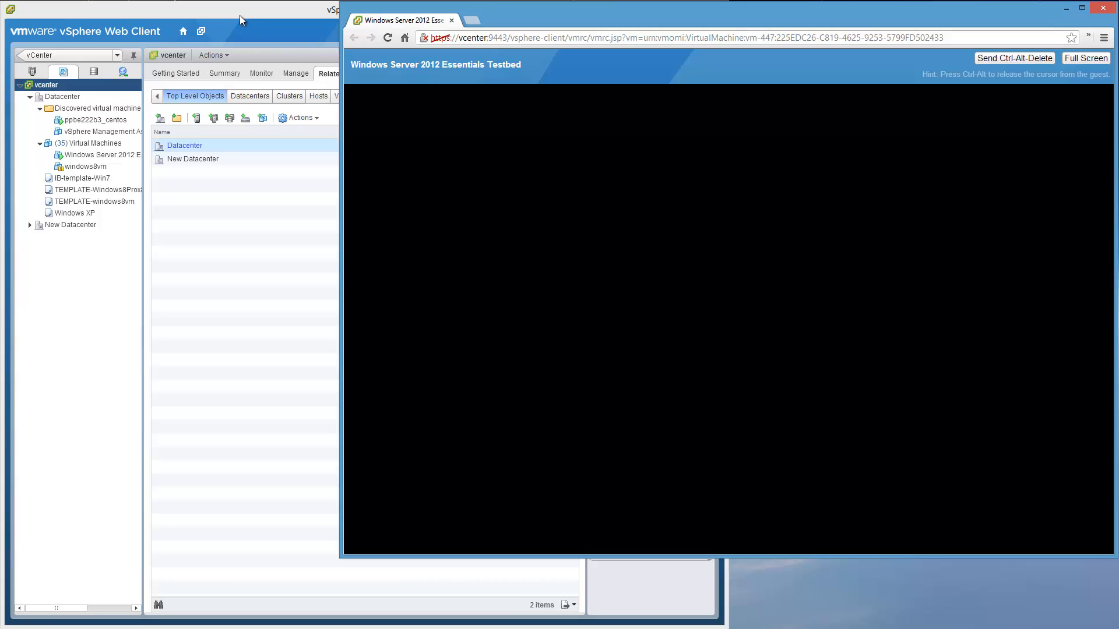
- Select Windows Server 2012 Essentials Testbed in the vSphere navigator to display its summary
{"action": "left_click", "coordinate": [240, 16]}
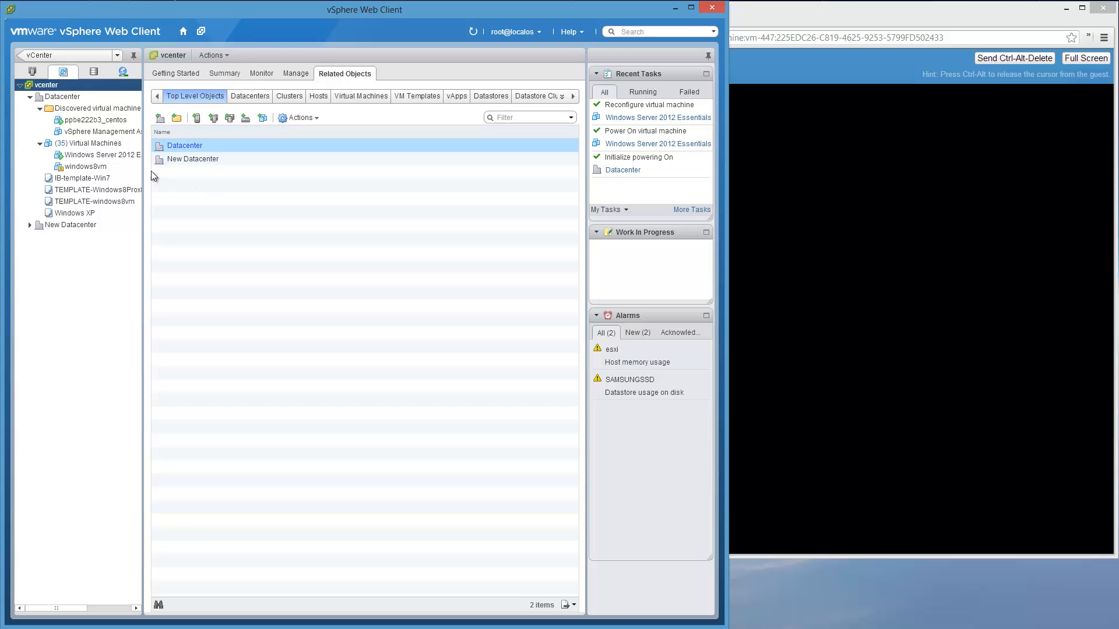
{"action": "left_click", "coordinate": [123, 156]}
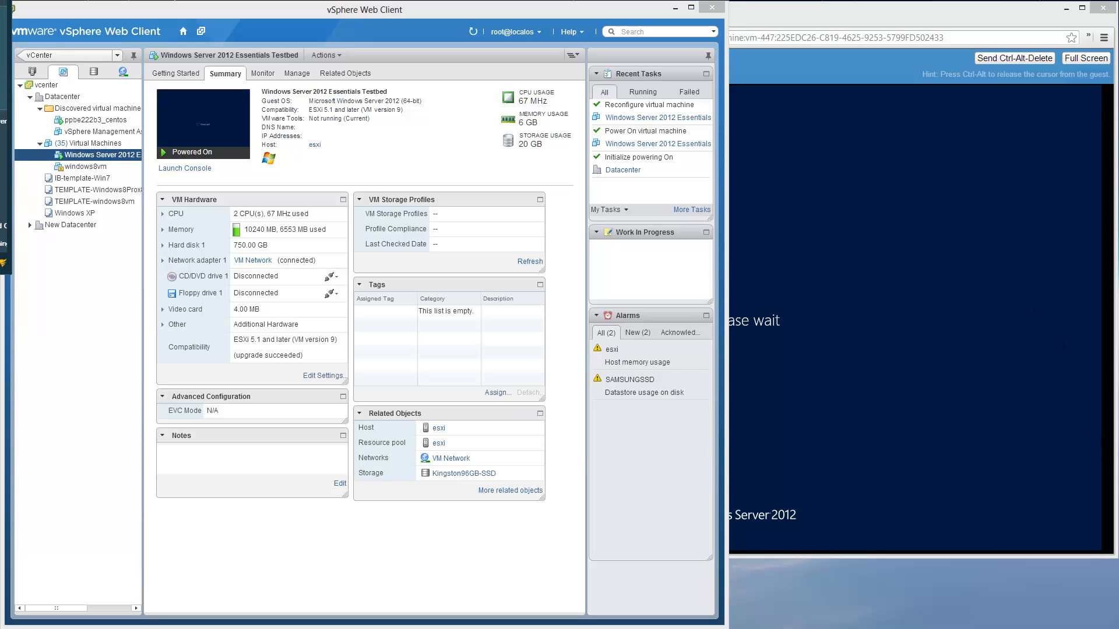
{"action": "left_click_drag", "start_coordinate": [113, 60], "coordinate": [131, 65]}
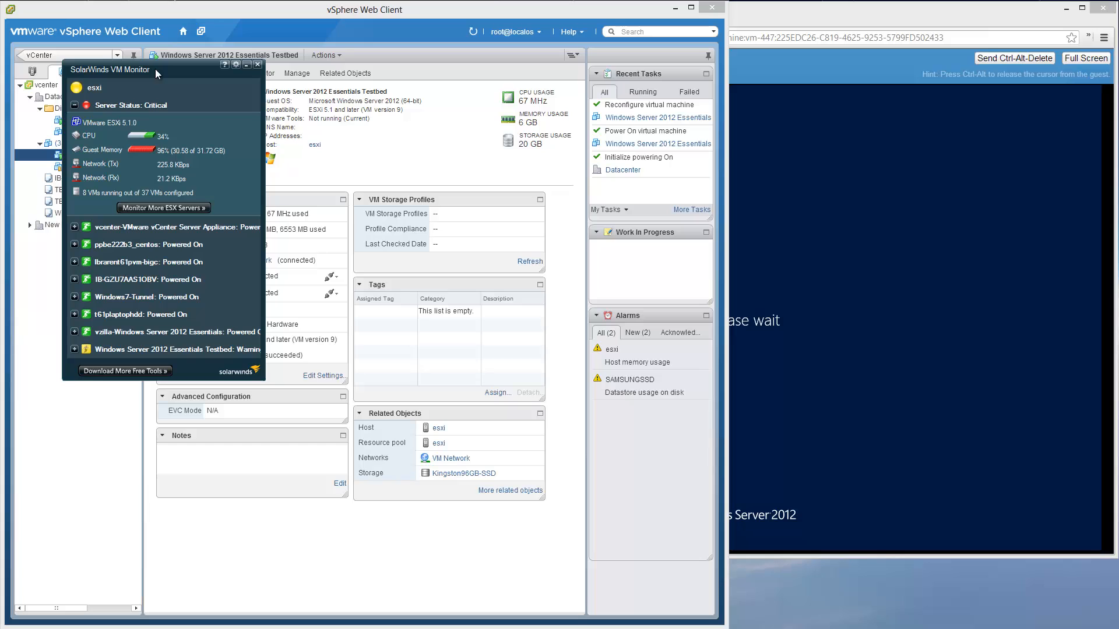
{"action": "left_click_drag", "start_coordinate": [153, 69], "coordinate": [81, 78]}
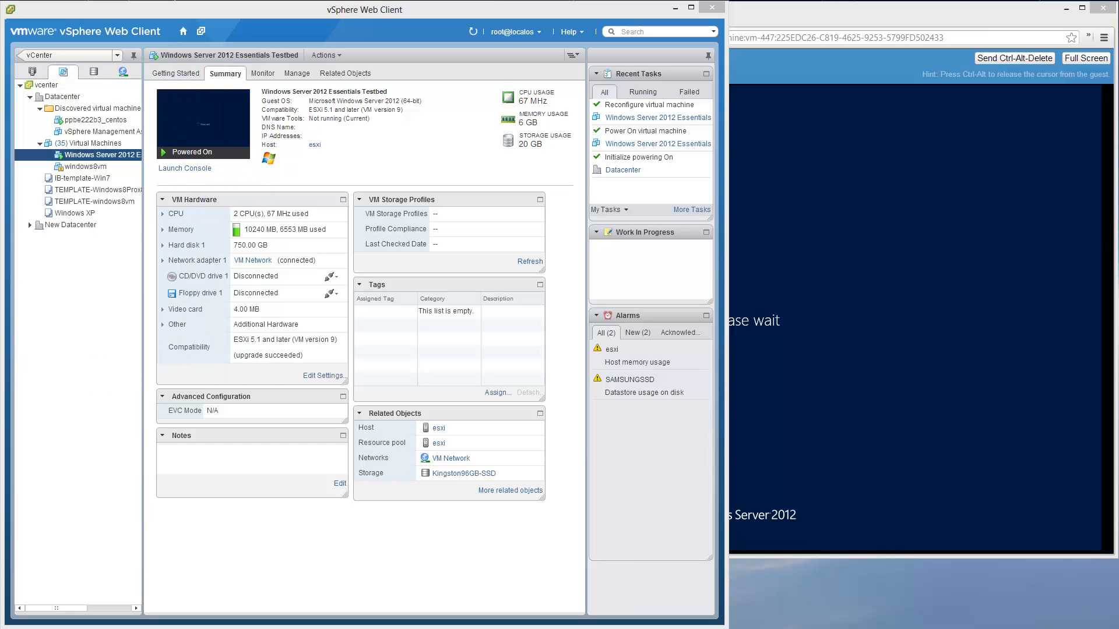
{"action": "key", "text": "super+g"}
{"action": "key", "text": "alt+Tab"}
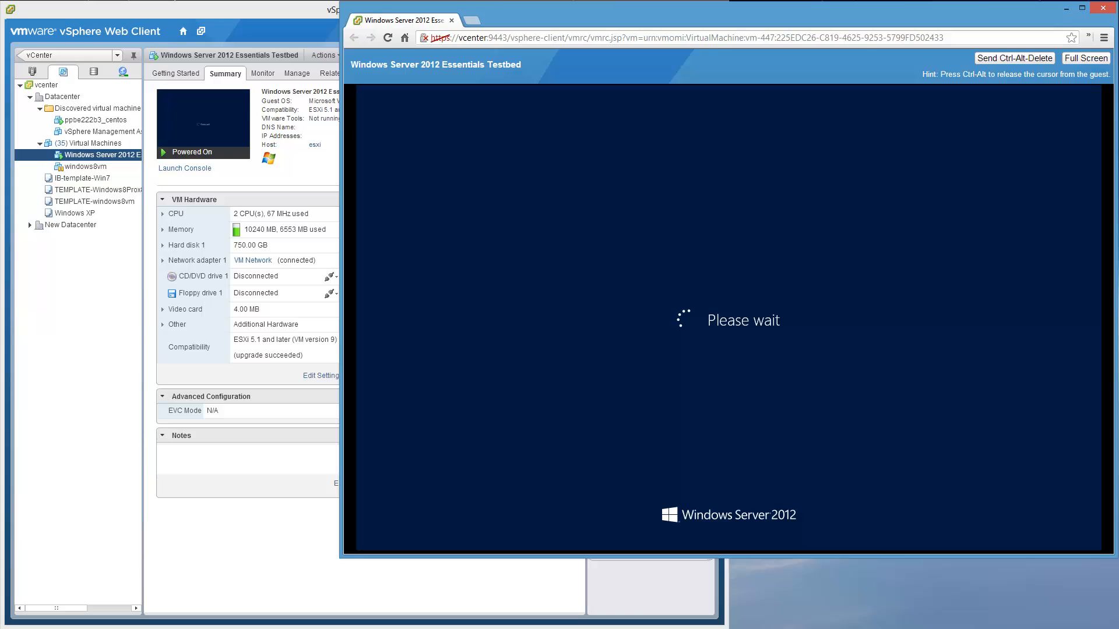
{"action": "key", "text": "ctrl+alt"}
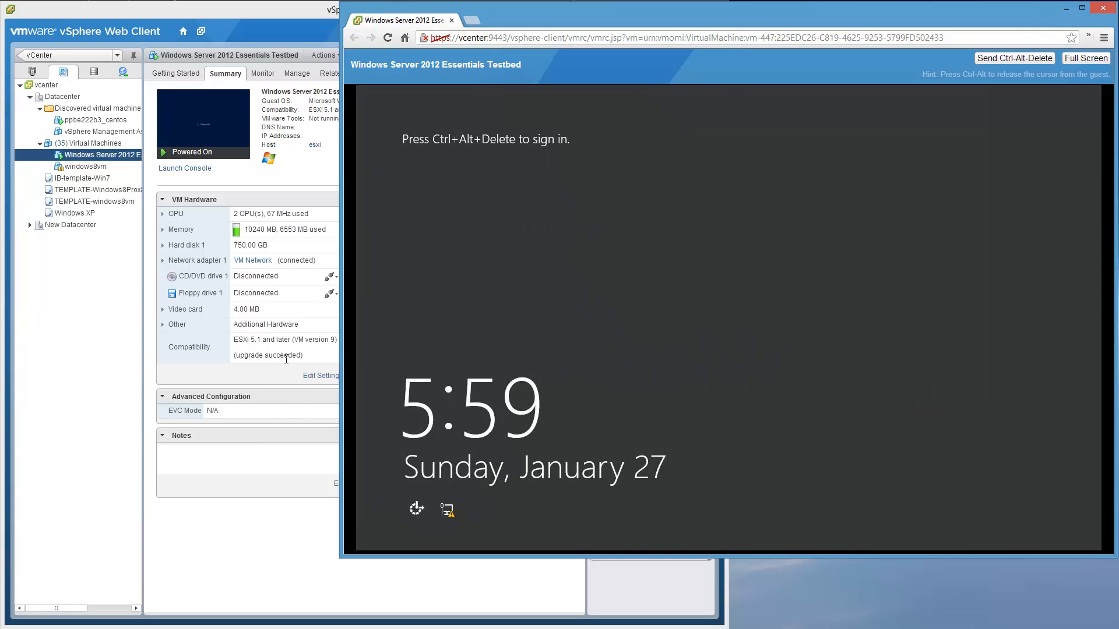
- Sign in to the Windows Server 2012 guest with Ctrl-Alt-Del and the admin password
{"action": "left_click", "coordinate": [287, 359]}
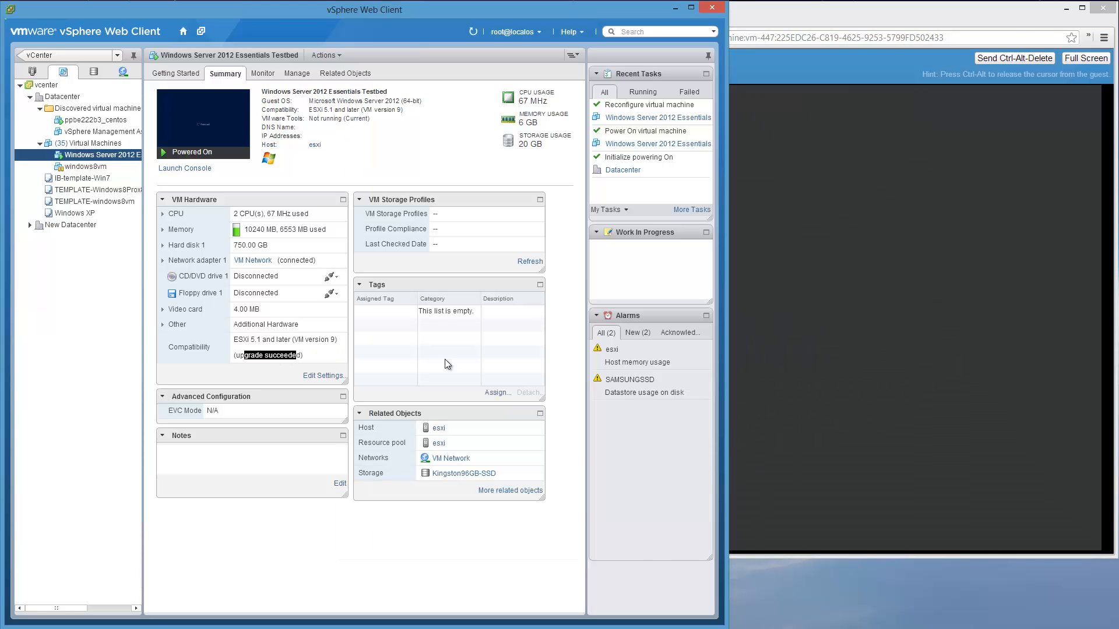
{"action": "left_click", "coordinate": [830, 363]}
{"action": "key", "text": "ctrl+alt+Insert"}
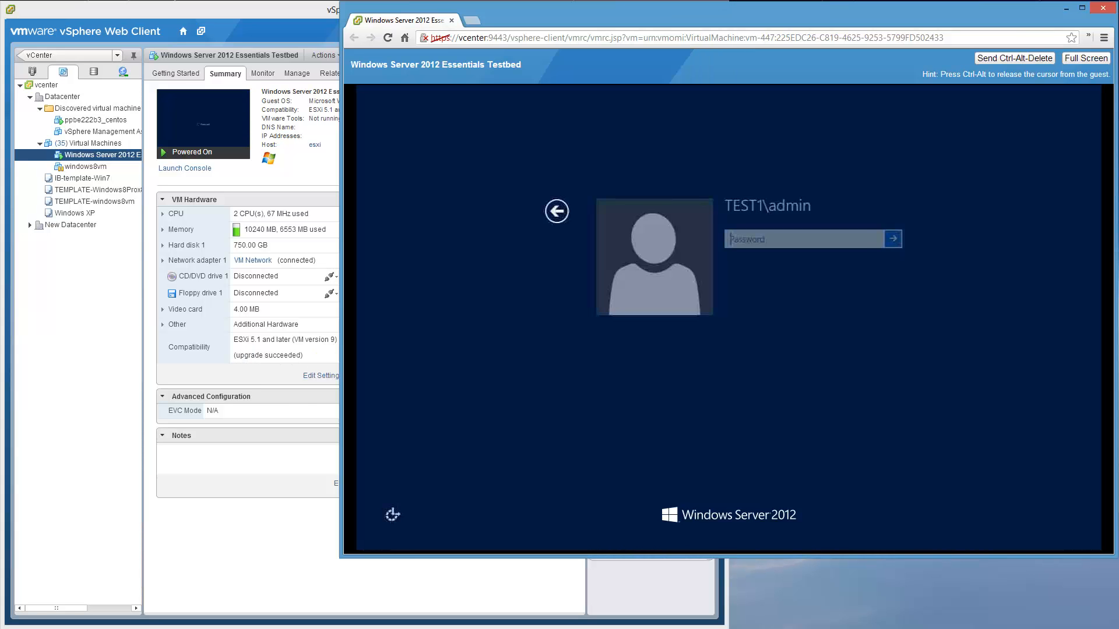
{"action": "type", "text": "•••••••••"}
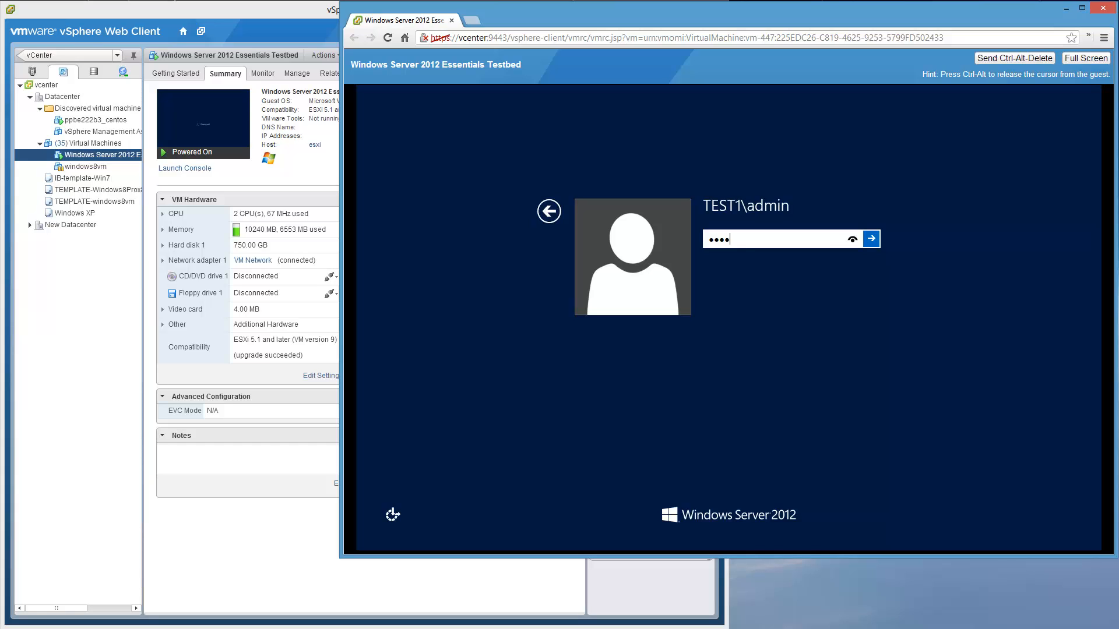
{"action": "key", "text": "Return"}
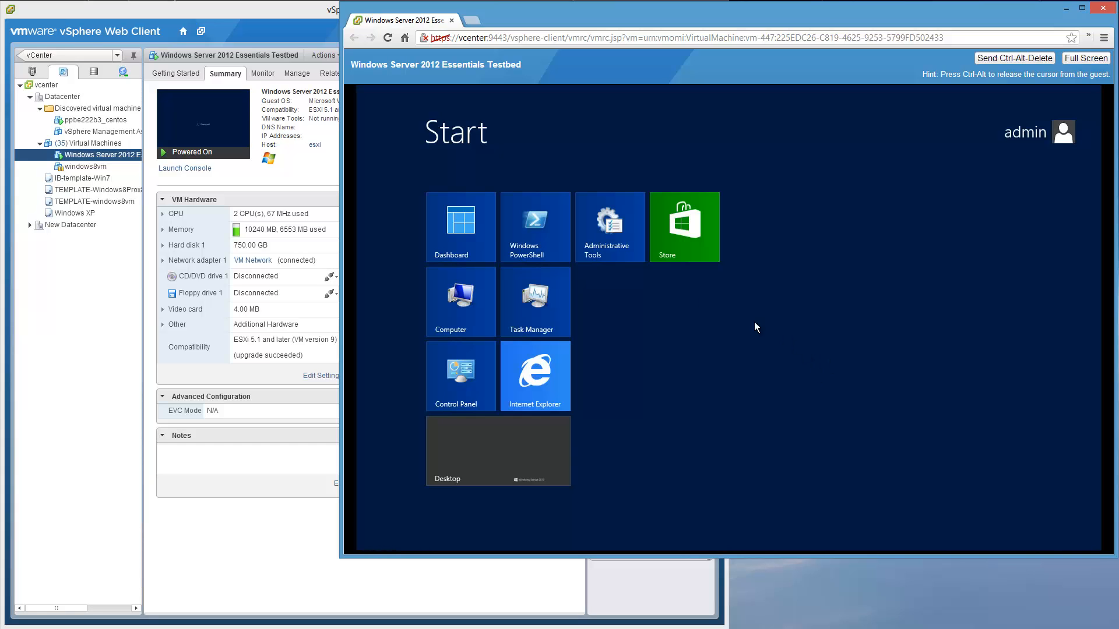
- From the desktop, open Device Manager via Win+X and expand then collapse System devices
{"action": "left_click", "coordinate": [515, 446]}
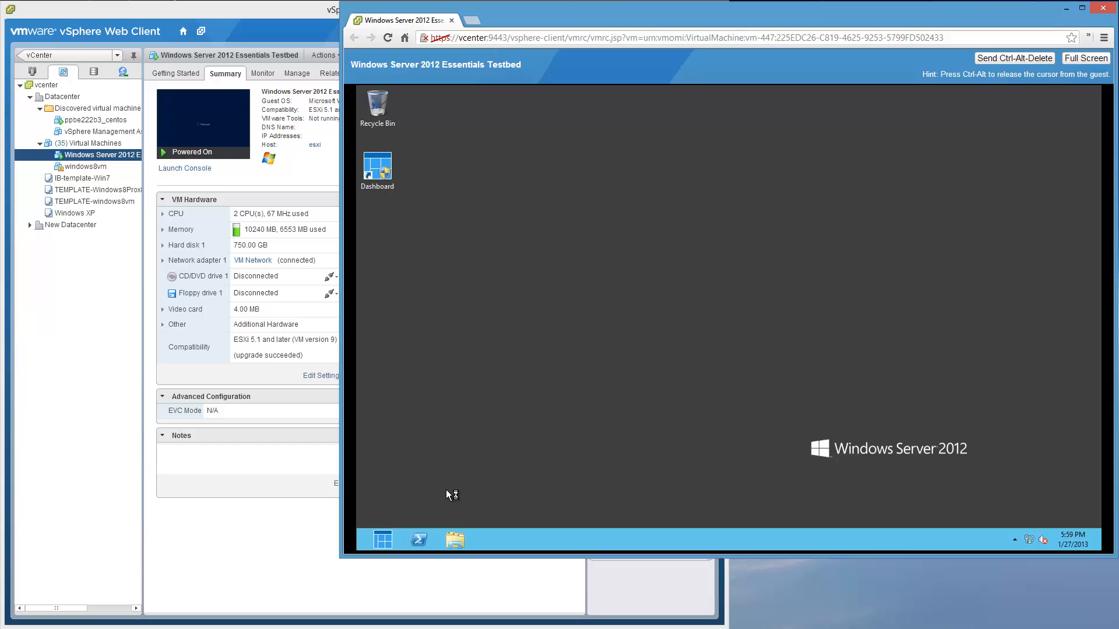
{"action": "key", "text": "super+x"}
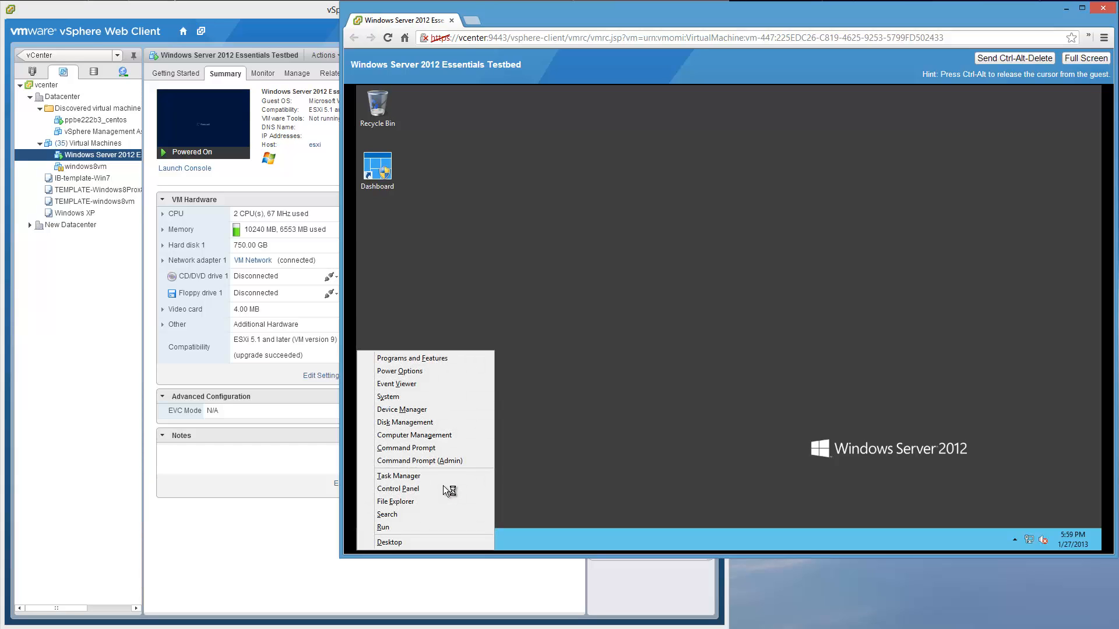
{"action": "left_click", "coordinate": [402, 410]}
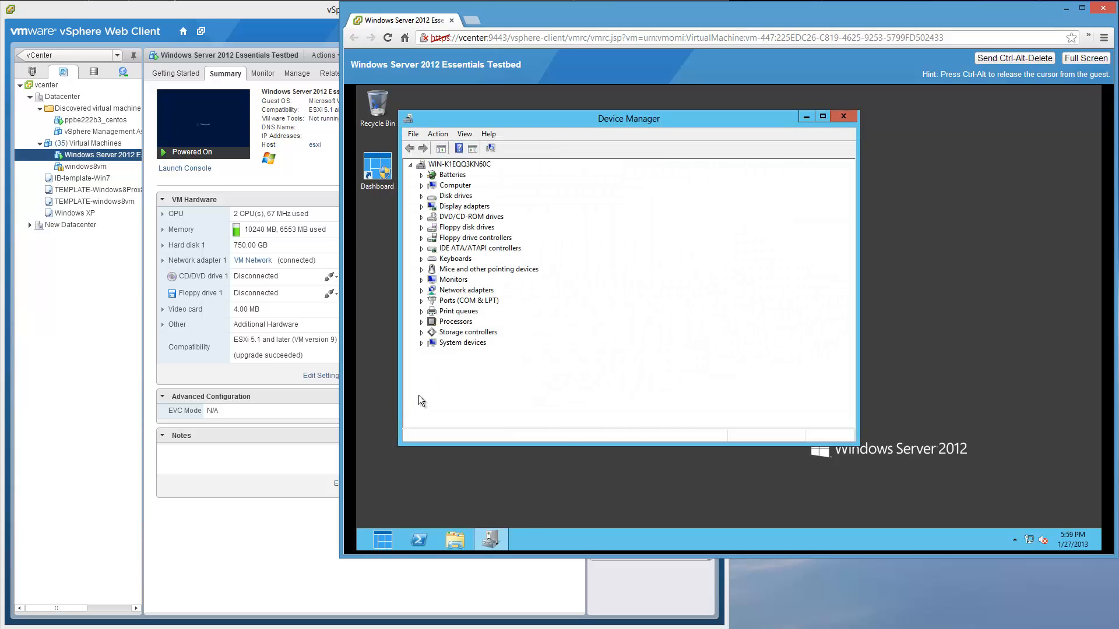
{"action": "left_click", "coordinate": [422, 343]}
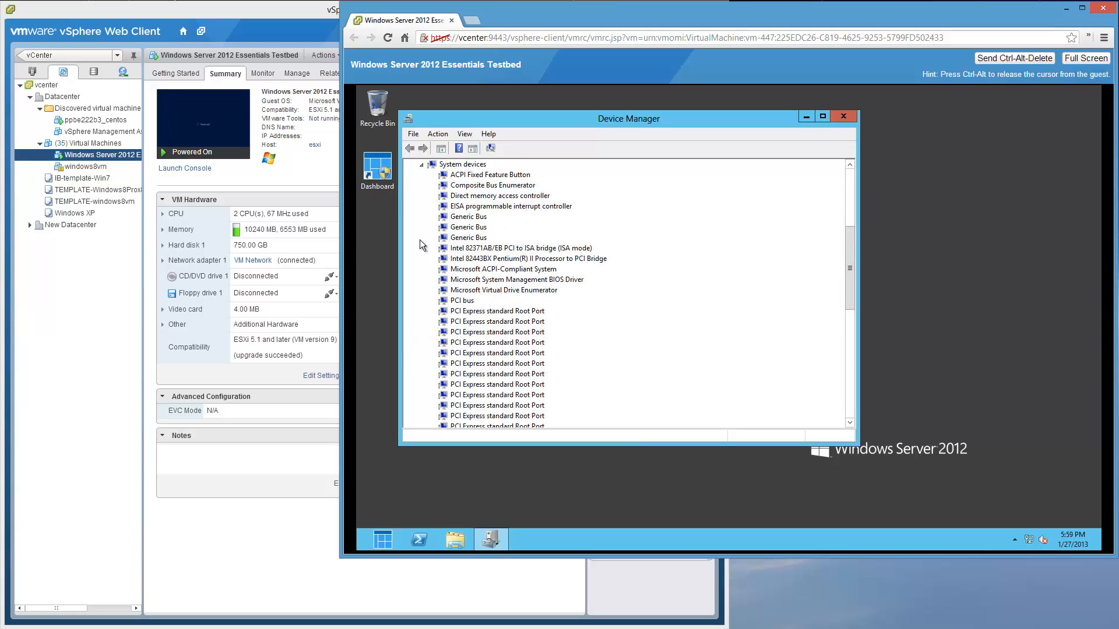
{"action": "left_click", "coordinate": [422, 165]}
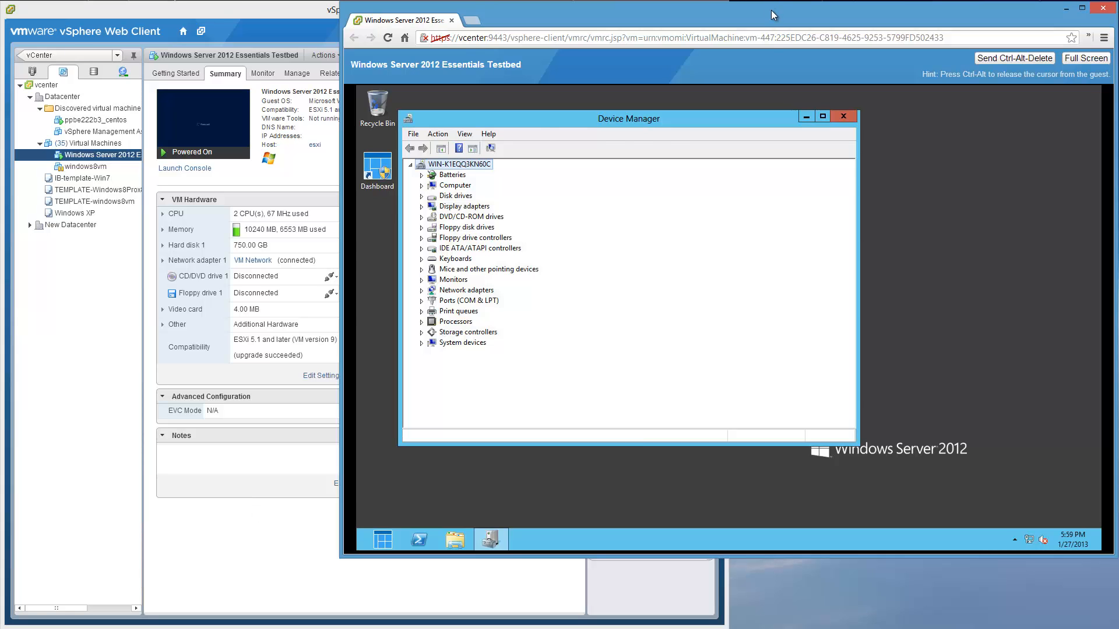
{"action": "left_click_drag", "start_coordinate": [771, 9], "coordinate": [1023, 6]}
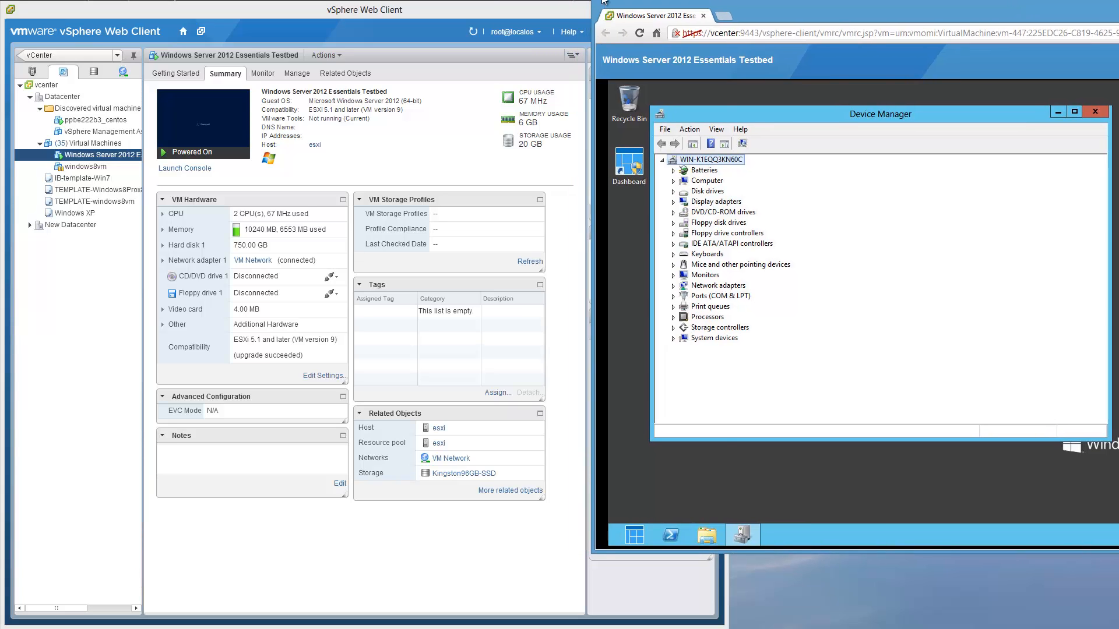
- Open the testbed VM's Edit Settings, then switch to the TinkerTry USB article in Internet Explorer
{"action": "left_click", "coordinate": [555, 11]}
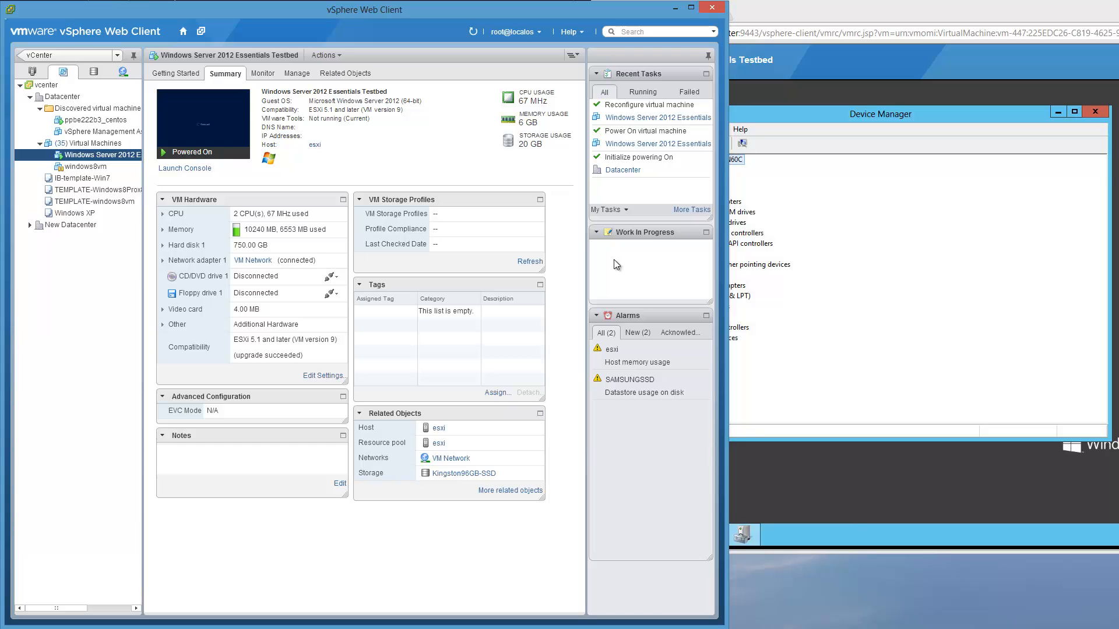
{"action": "left_click", "coordinate": [324, 377]}
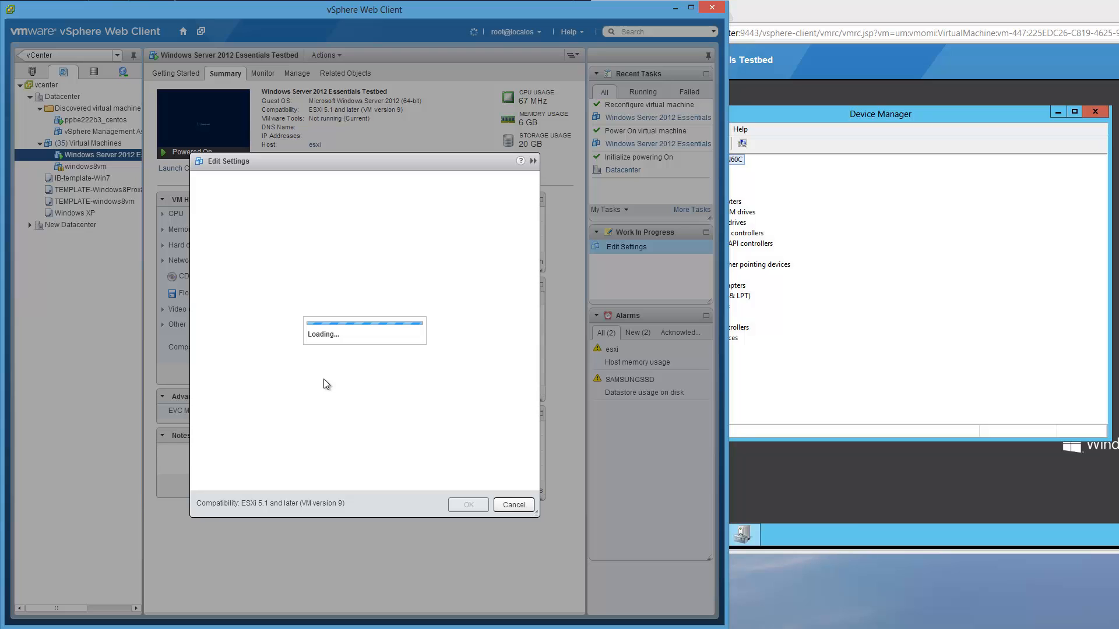
{"action": "mouse_move", "coordinate": [289, 592]}
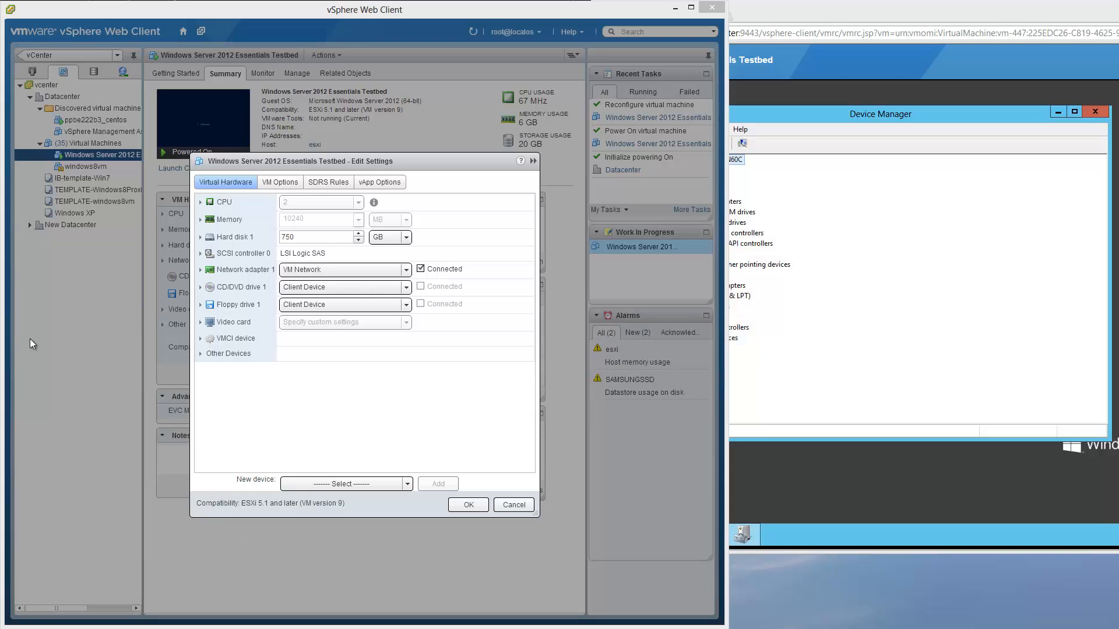
{"action": "key", "text": "alt+Tab"}
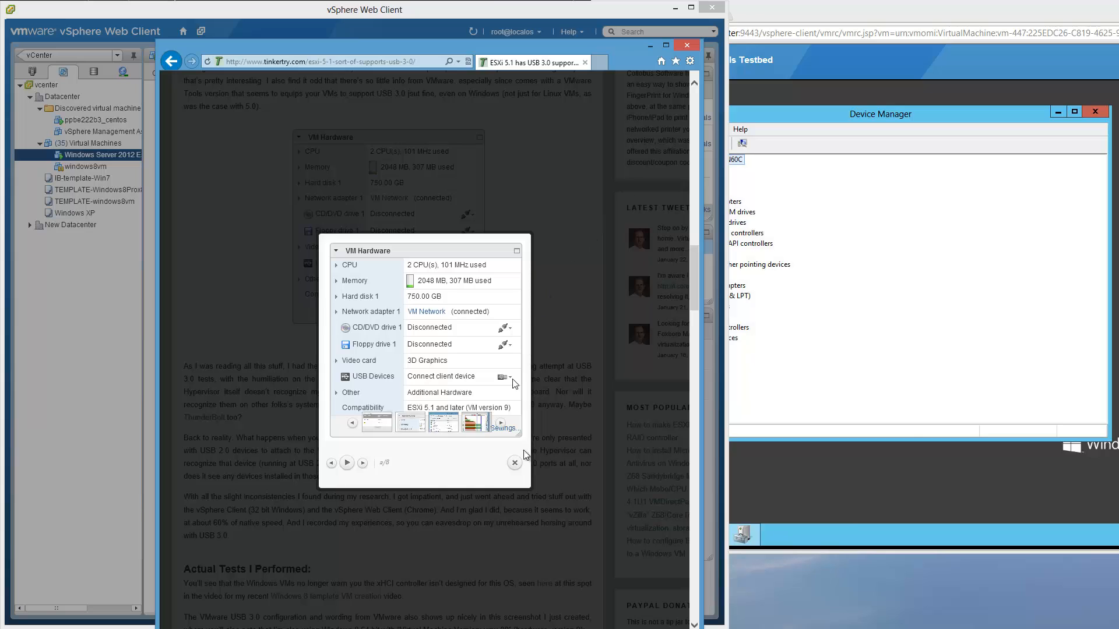
- Close the enlarged image and scroll the article to its VM Hardware screenshot showing USB Devices
{"action": "left_click", "coordinate": [516, 470]}
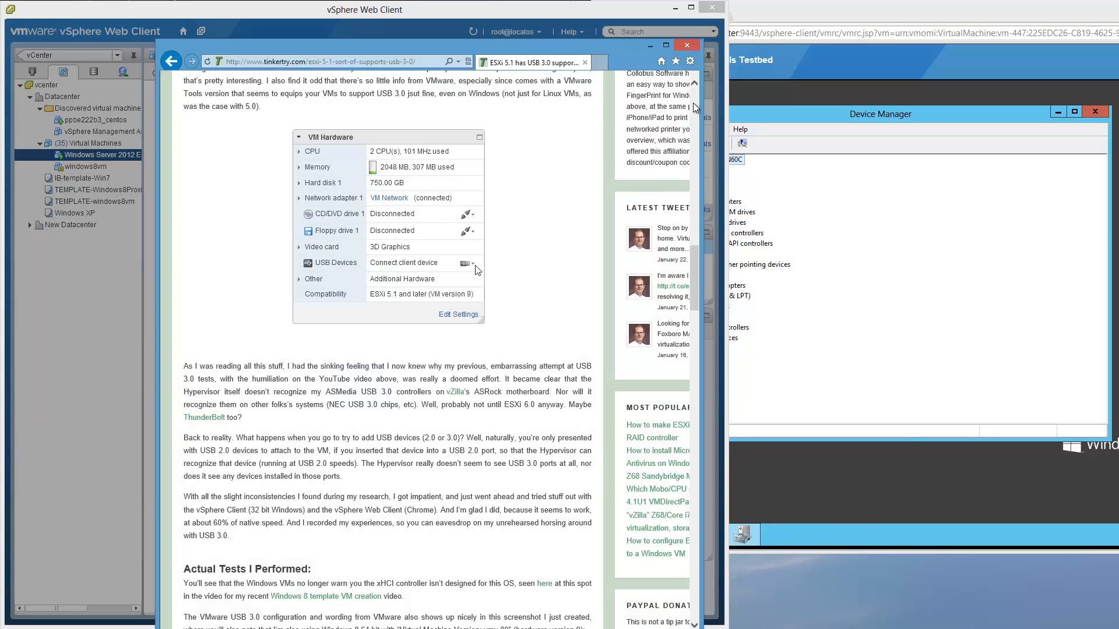
{"action": "left_click", "coordinate": [694, 103]}
{"action": "left_click", "coordinate": [694, 102]}
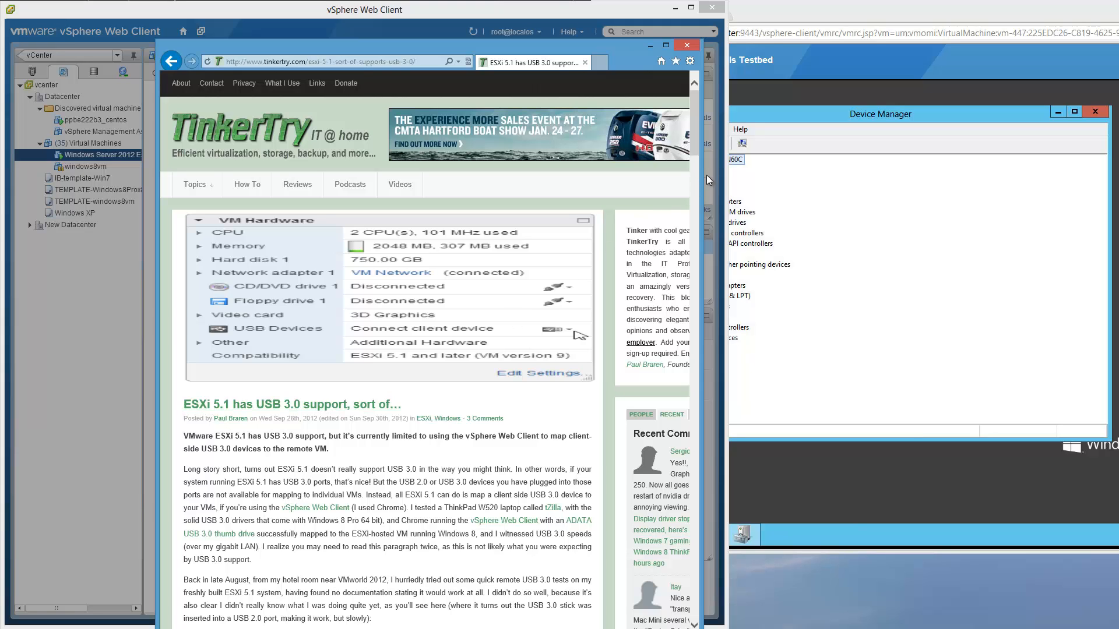
{"action": "left_click_drag", "start_coordinate": [697, 150], "coordinate": [472, 309]}
- Add a New USB Controller to the testbed VM, set its type to USB 3.0, and apply
{"action": "left_click", "coordinate": [460, 283]}
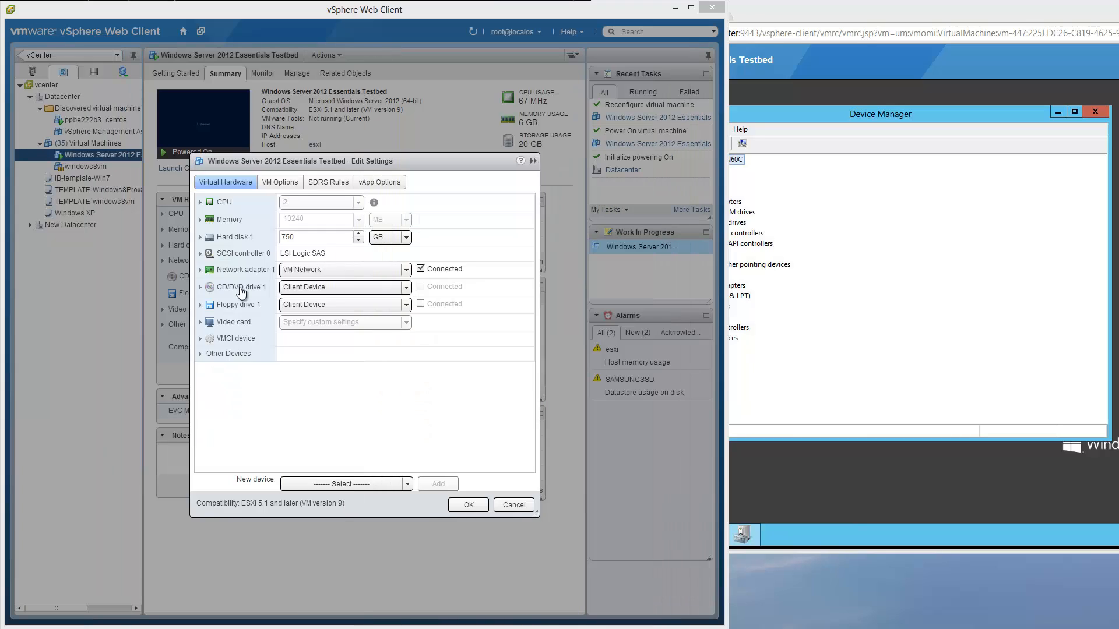
{"action": "left_click", "coordinate": [202, 355]}
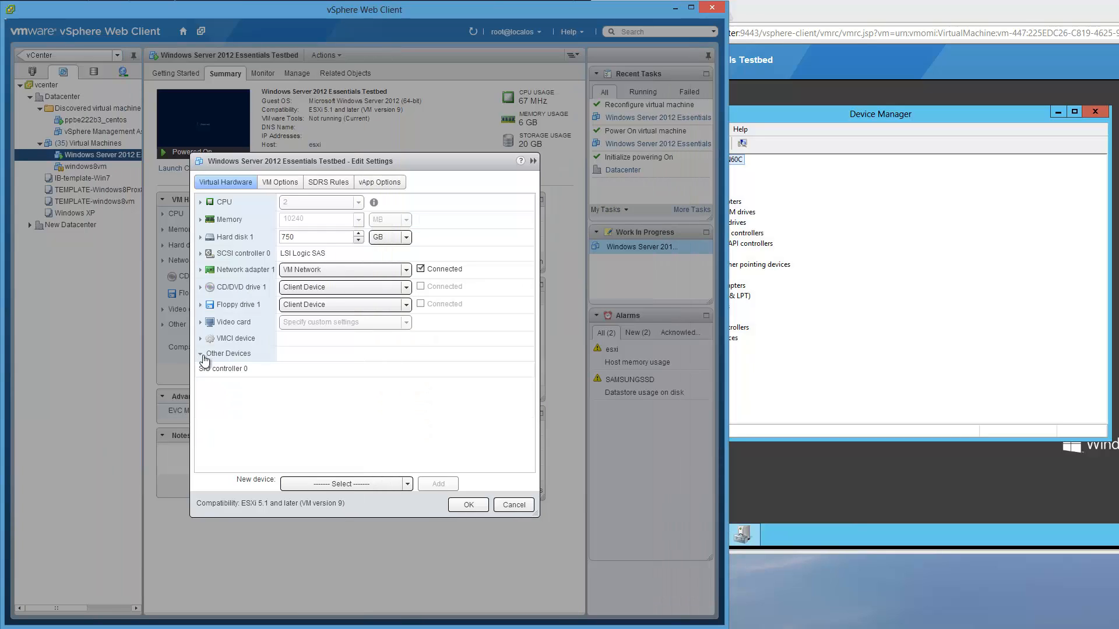
{"action": "left_click", "coordinate": [202, 354]}
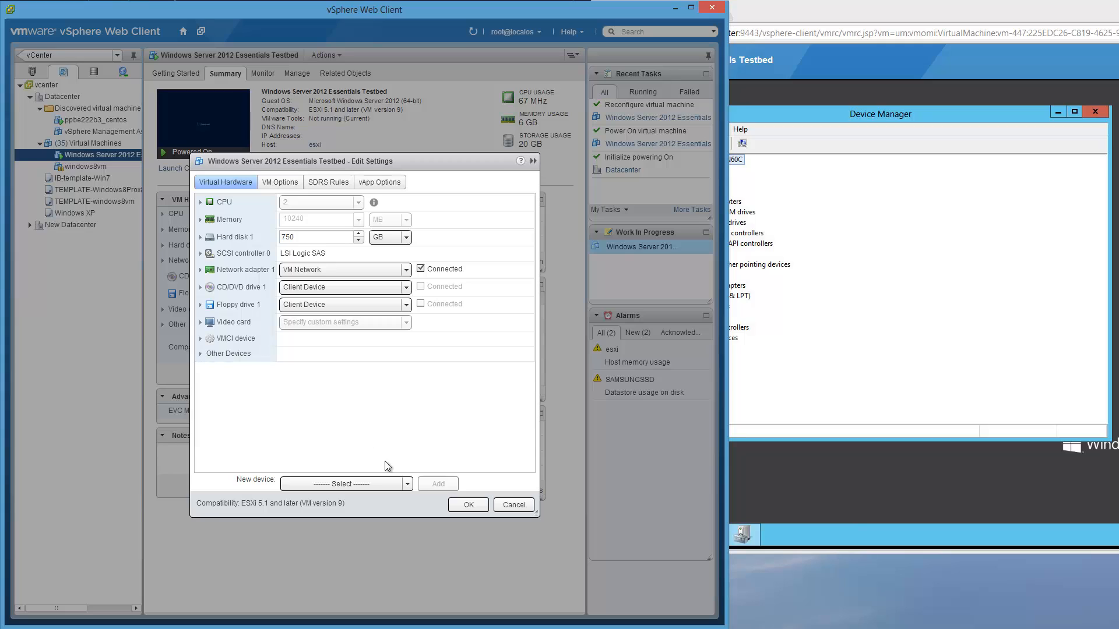
{"action": "left_click", "coordinate": [408, 486]}
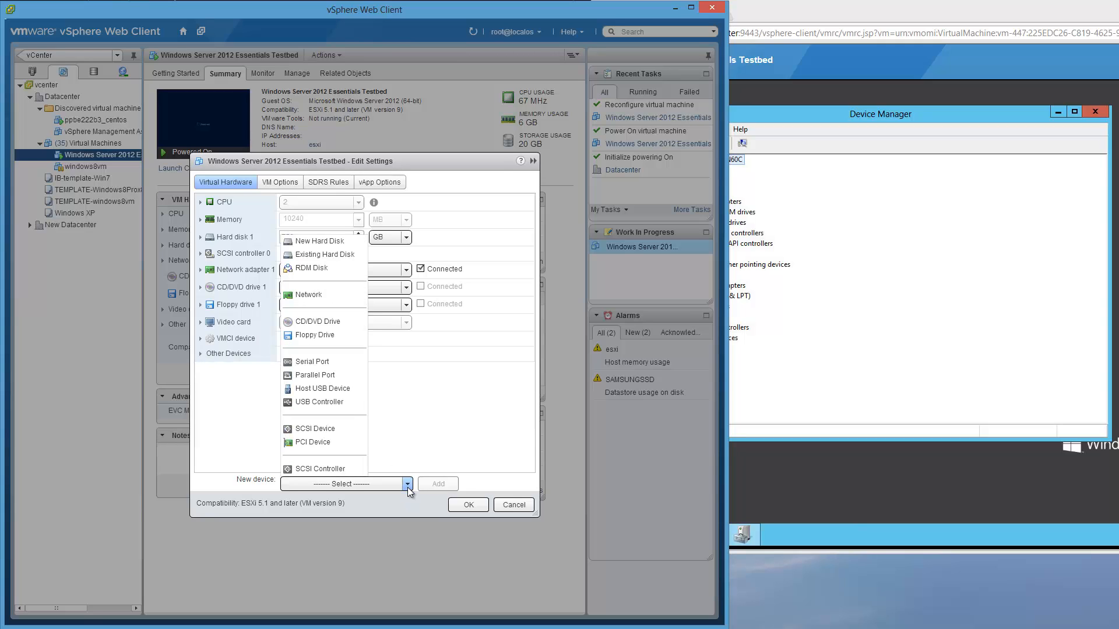
{"action": "left_click", "coordinate": [335, 410]}
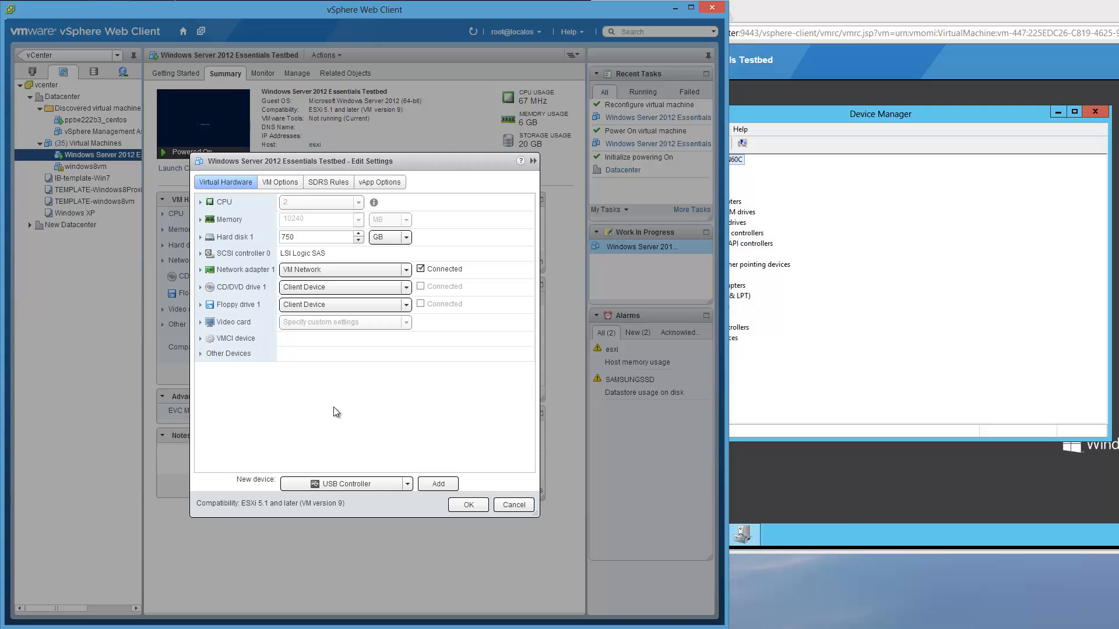
{"action": "left_click", "coordinate": [447, 486]}
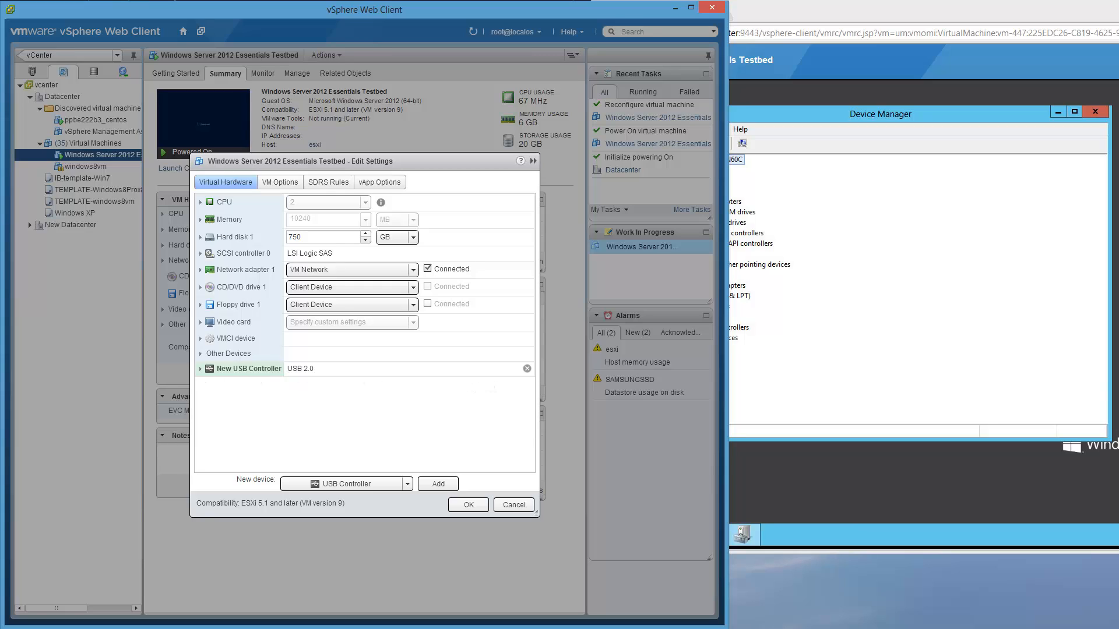
{"action": "left_click", "coordinate": [361, 369]}
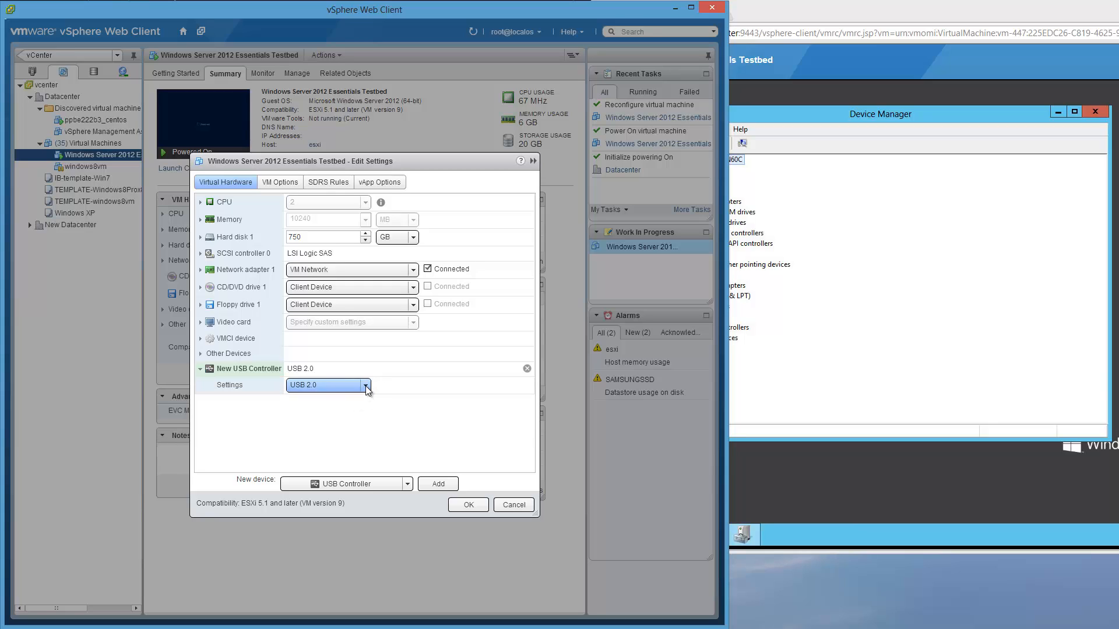
{"action": "left_click", "coordinate": [365, 386]}
{"action": "left_click", "coordinate": [335, 412]}
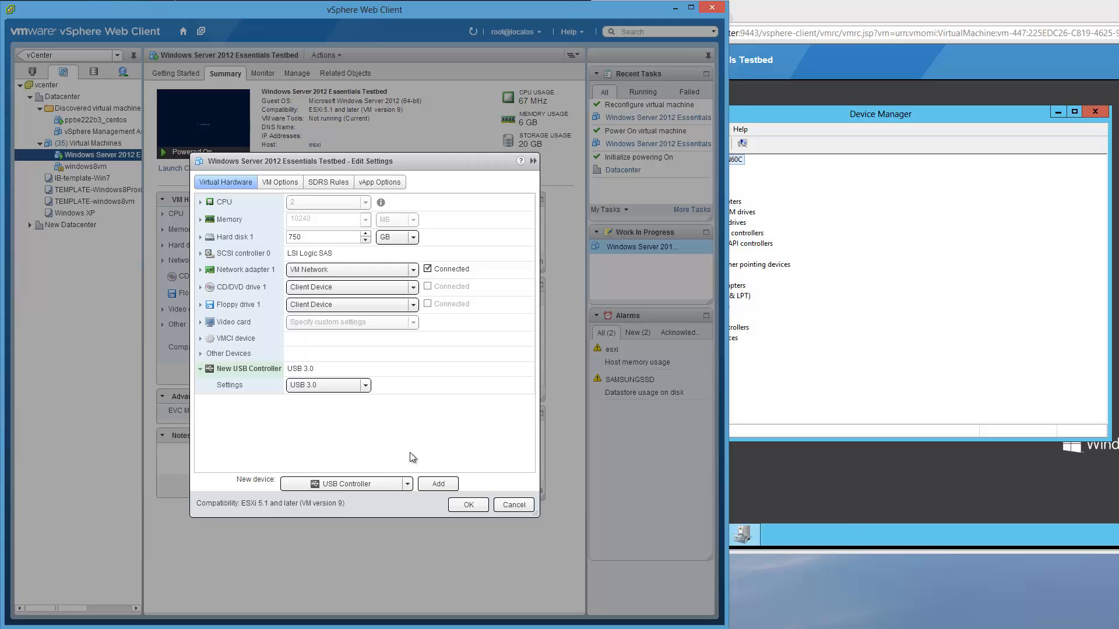
{"action": "left_click", "coordinate": [458, 505]}
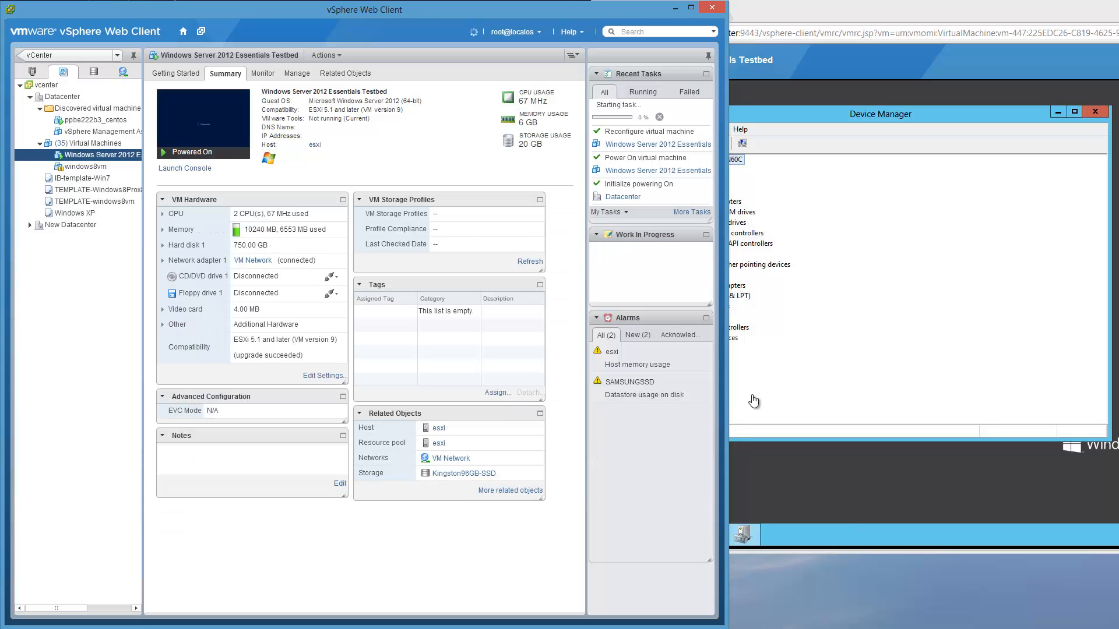
- Expand Universal Serial Bus controllers and review the USB Root Hub (xHCI) driver properties
{"action": "left_click", "coordinate": [971, 2]}
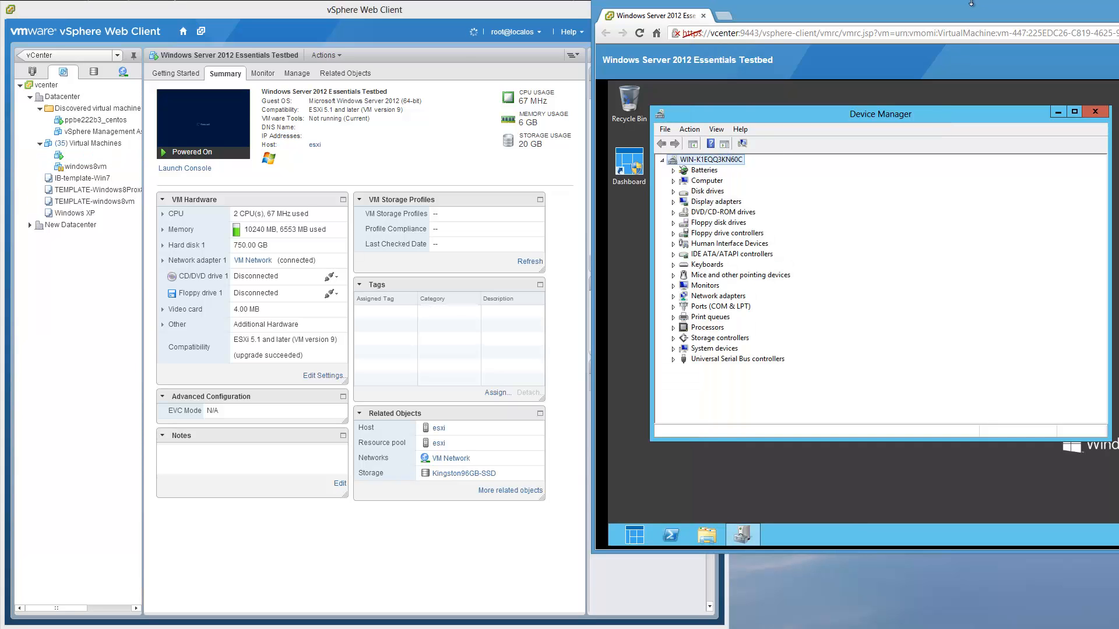
{"action": "left_click", "coordinate": [673, 359]}
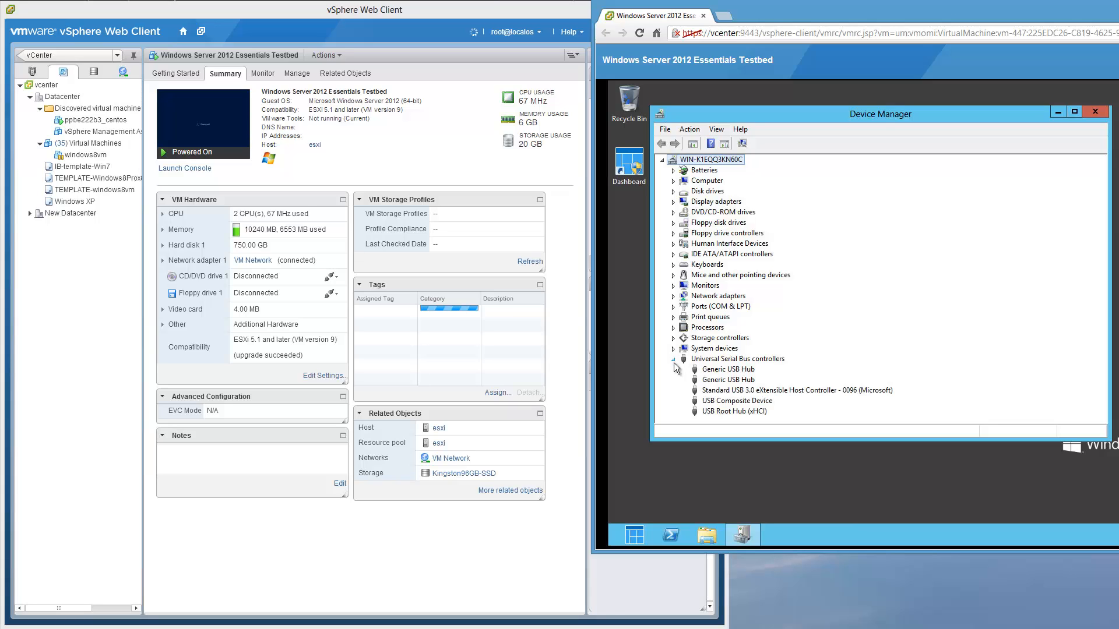
{"action": "right_click", "coordinate": [726, 411]}
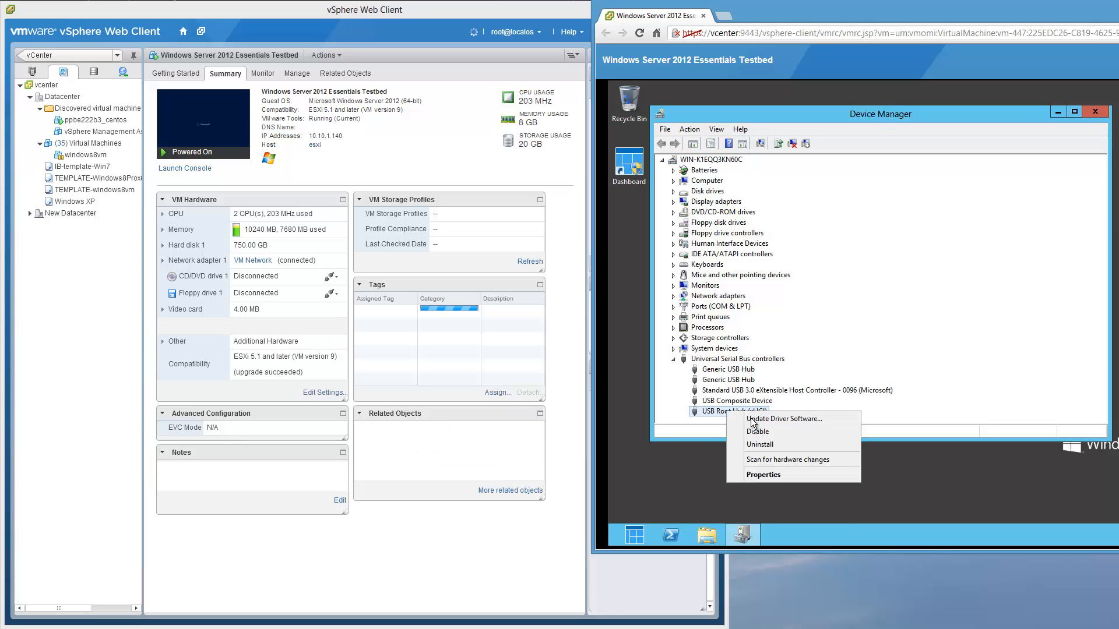
{"action": "left_click", "coordinate": [777, 473]}
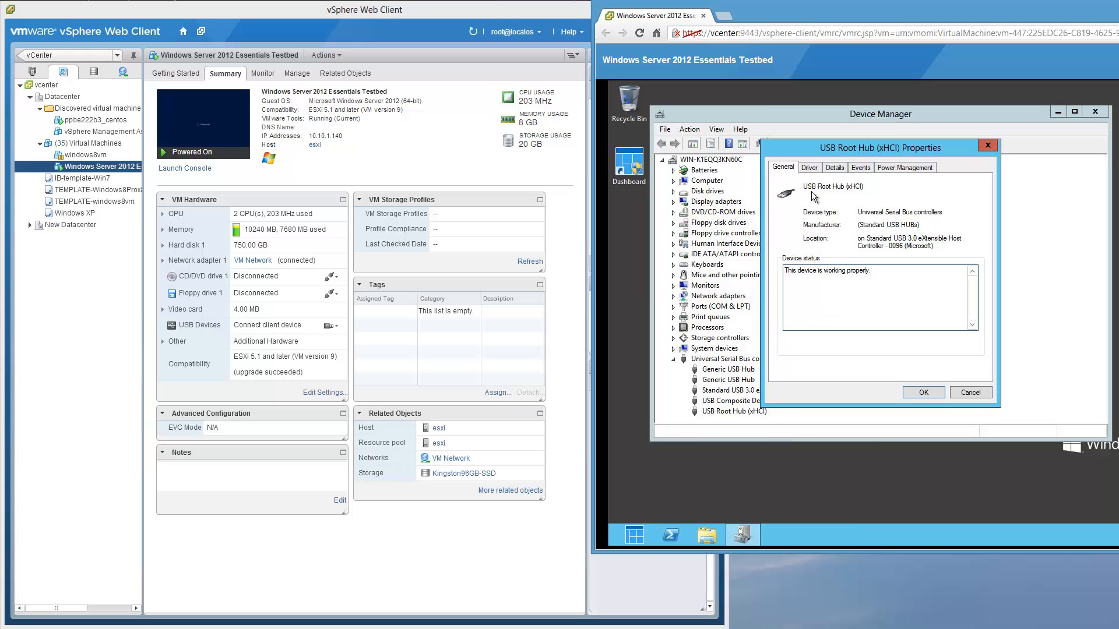
{"action": "left_click", "coordinate": [809, 167]}
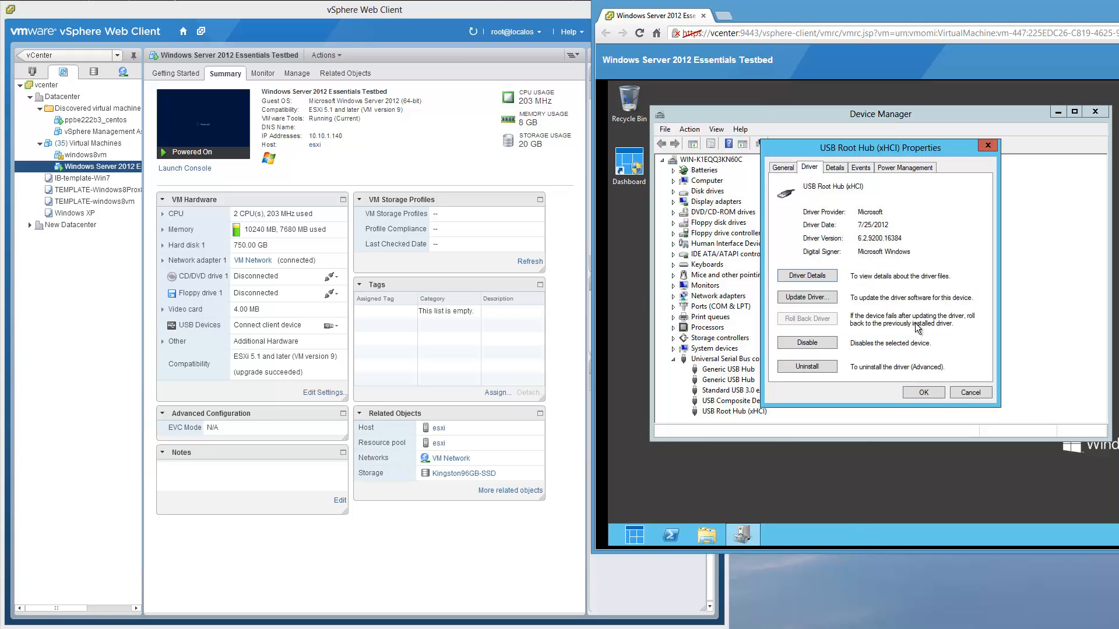
{"action": "left_click", "coordinate": [963, 396]}
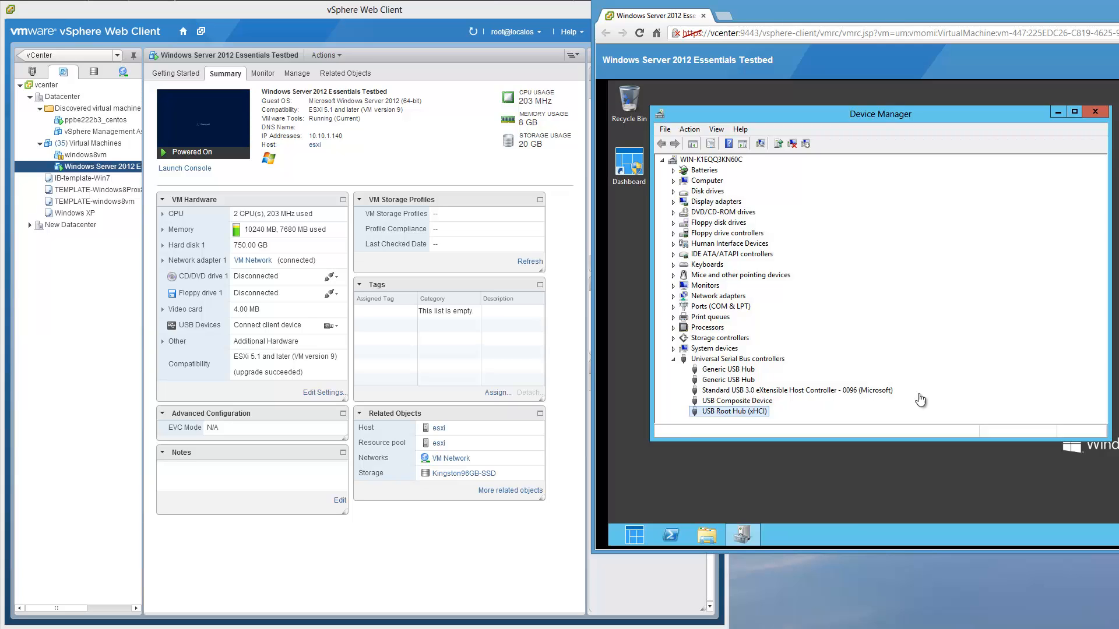
- Reopen Edit Settings, browse the New device types list, then cancel without changes
{"action": "left_click", "coordinate": [321, 394]}
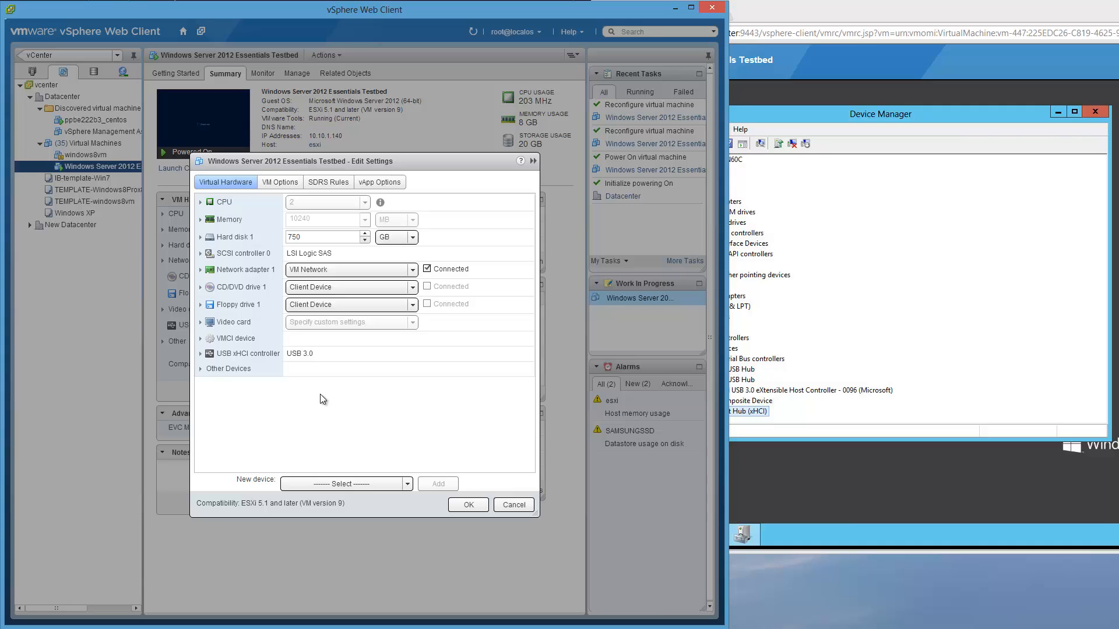
{"action": "left_click", "coordinate": [404, 485]}
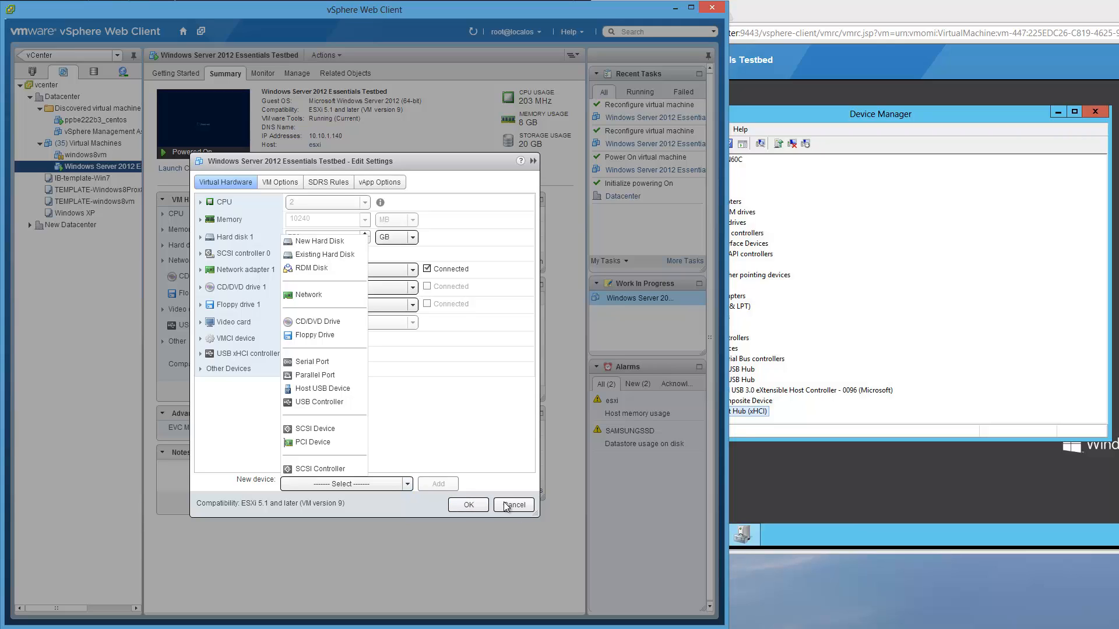
{"action": "left_click", "coordinate": [409, 484]}
{"action": "left_click", "coordinate": [408, 485]}
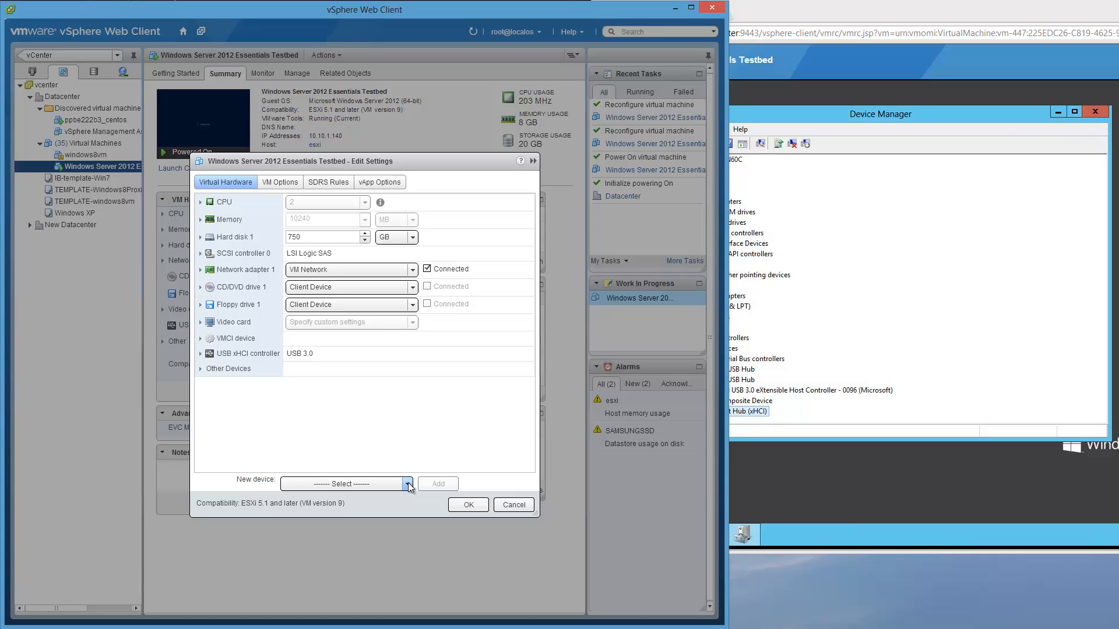
{"action": "left_click", "coordinate": [501, 507]}
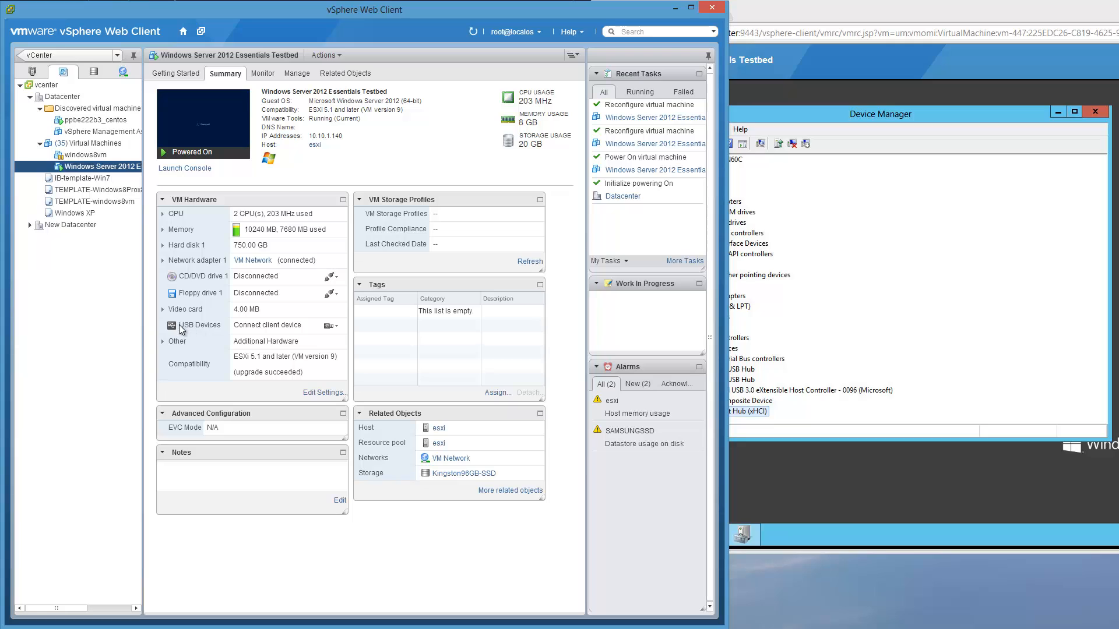
- List the USB devices available to connect, including the Logitech HD Pro Webcam C920
{"action": "left_click", "coordinate": [330, 327]}
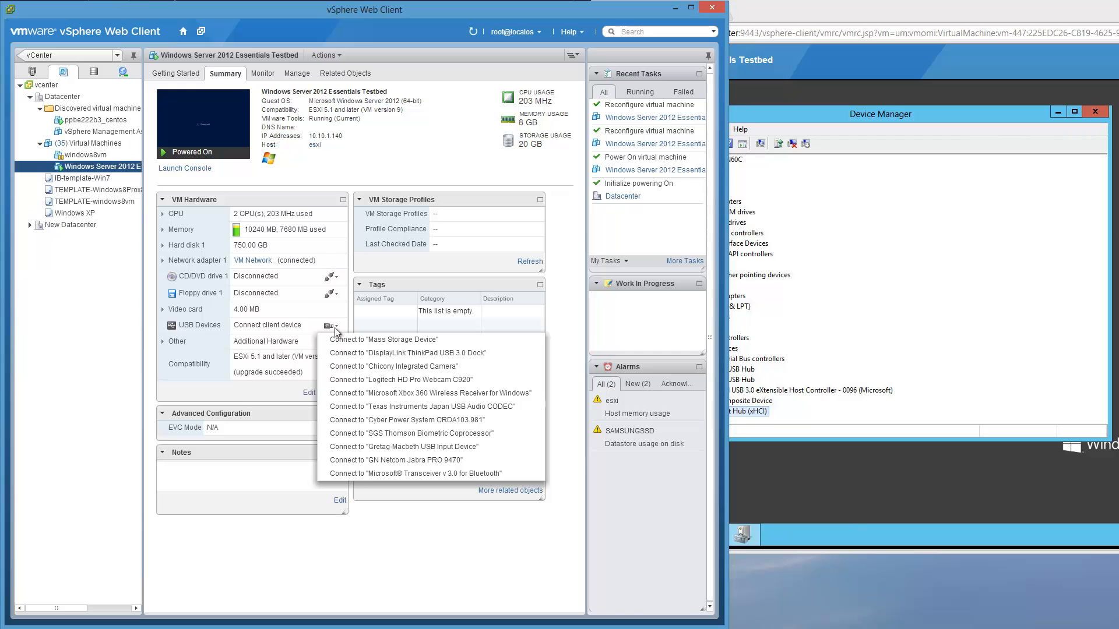
{"action": "mouse_move", "coordinate": [455, 628]}
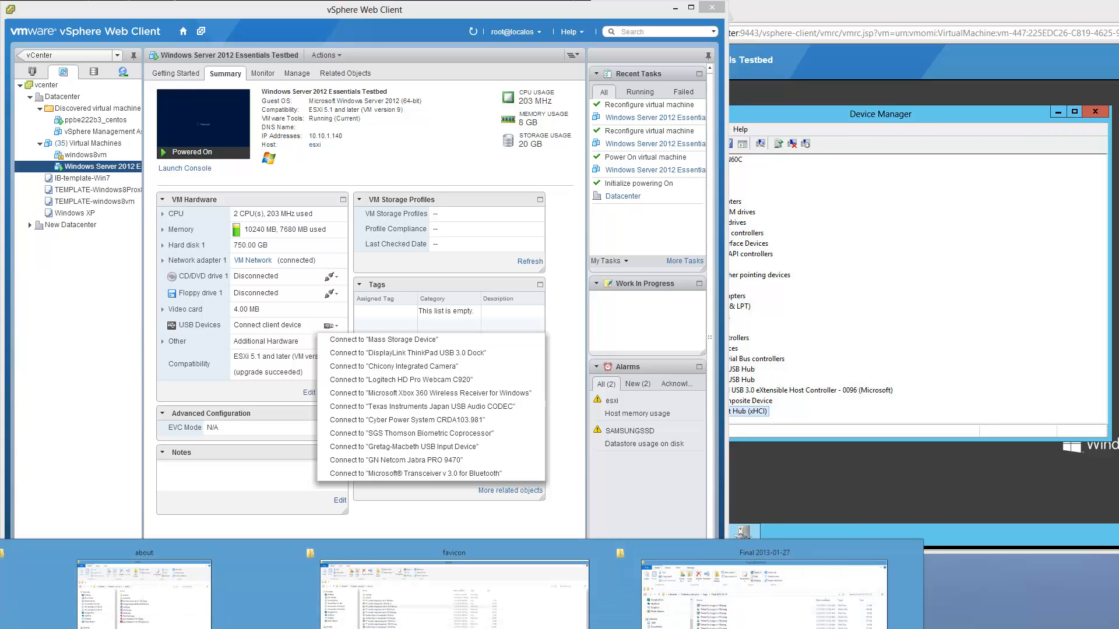
{"action": "mouse_move", "coordinate": [144, 588]}
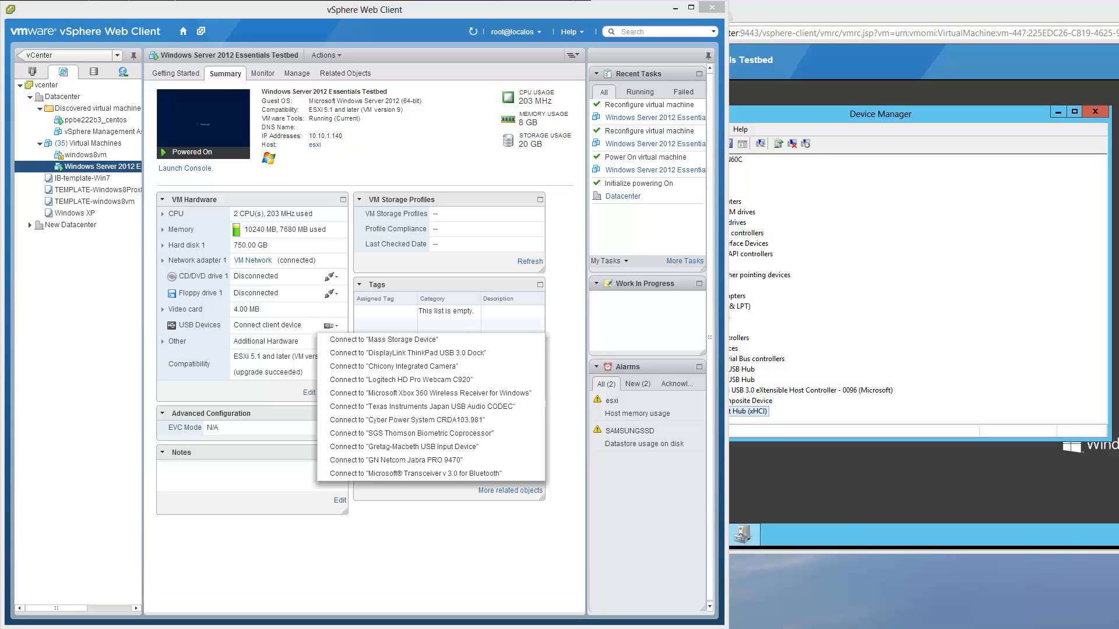
- Check Install Ubuntu (F:) Properties Hardware tab, showing the JetFlash Transcend 8GB USB Device
{"action": "key", "text": "super+e"}
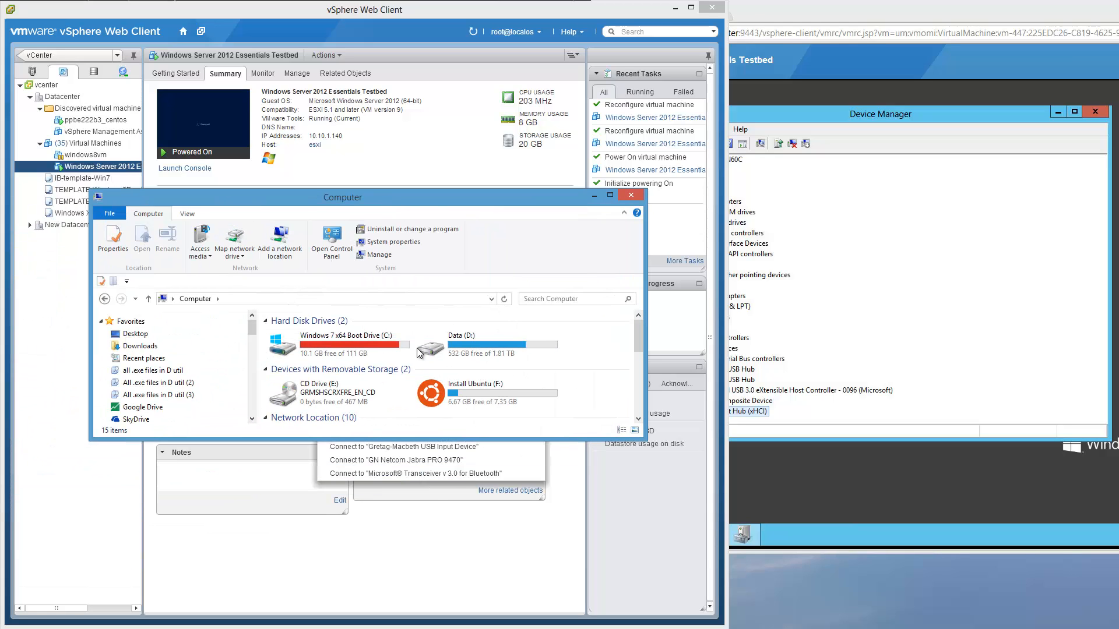
{"action": "left_click", "coordinate": [489, 389]}
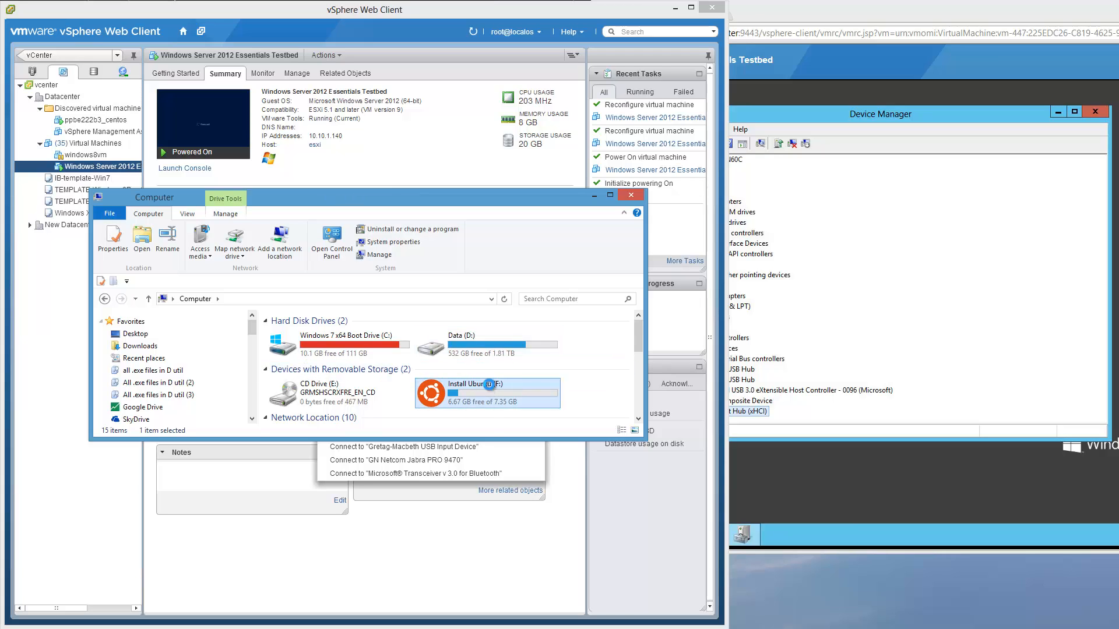
{"action": "right_click", "coordinate": [487, 386]}
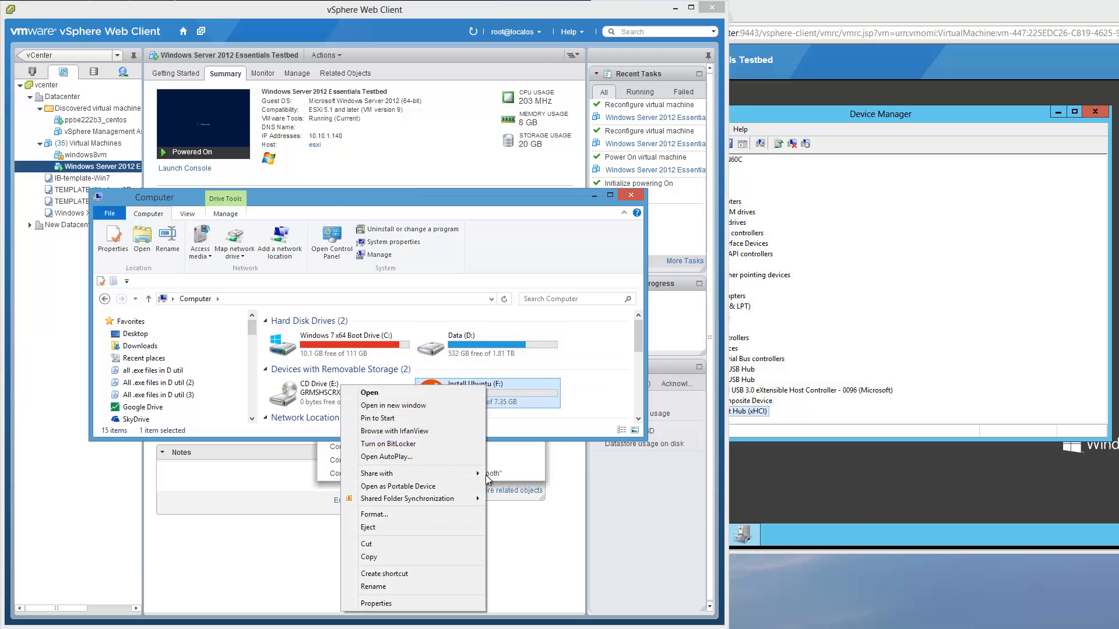
{"action": "left_click", "coordinate": [396, 602]}
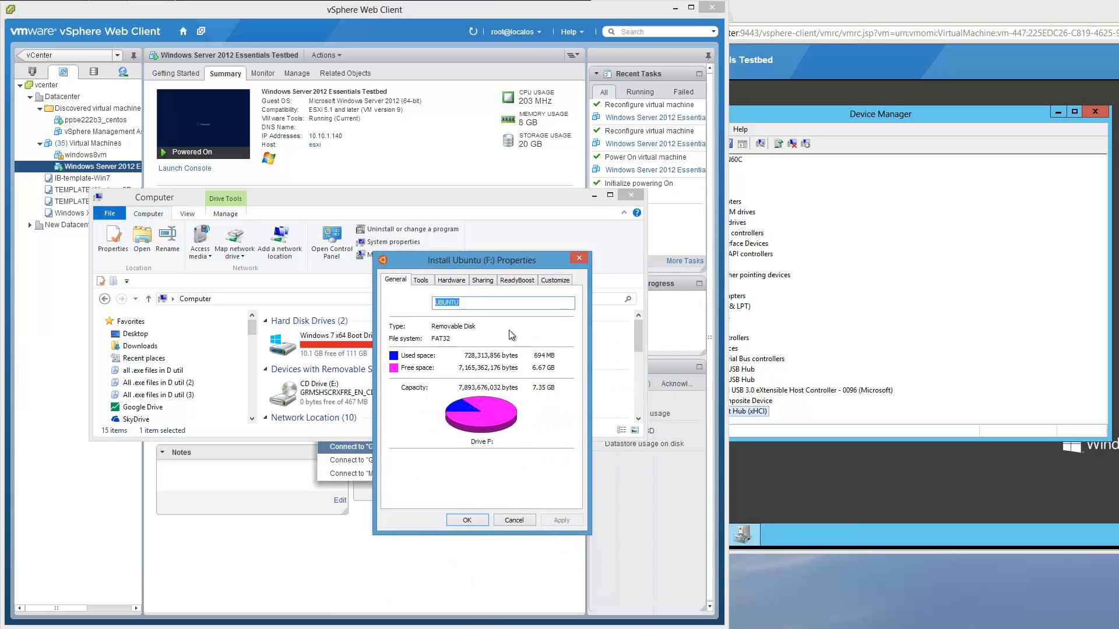
{"action": "left_click", "coordinate": [451, 280]}
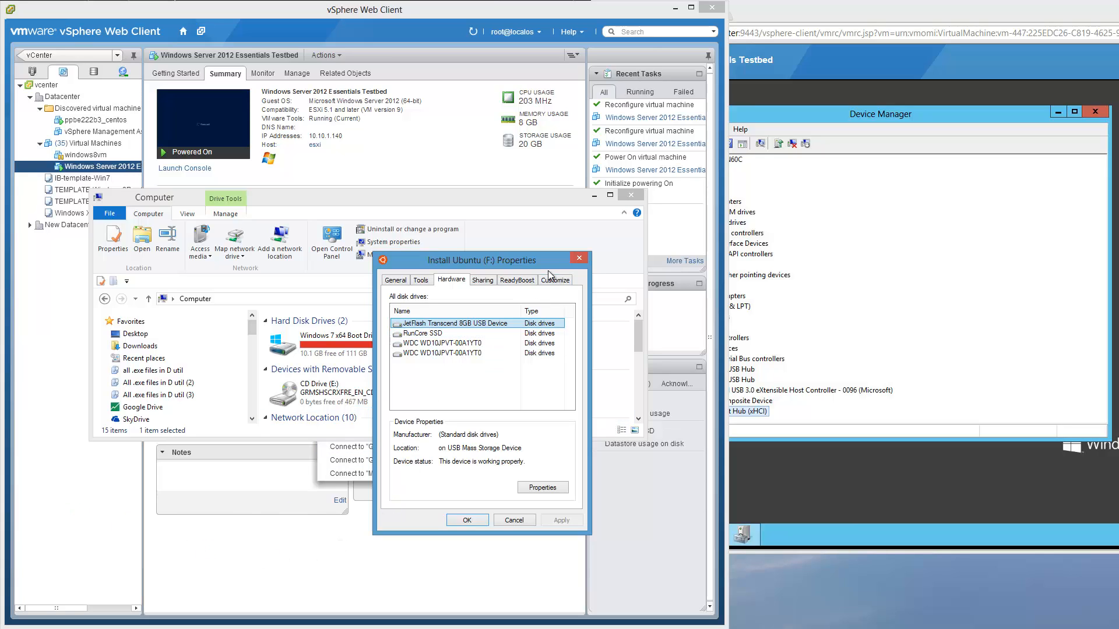
- Close the drive properties and Computer window, then expand Disk drives in the host's Device Manager
{"action": "left_click", "coordinate": [579, 258]}
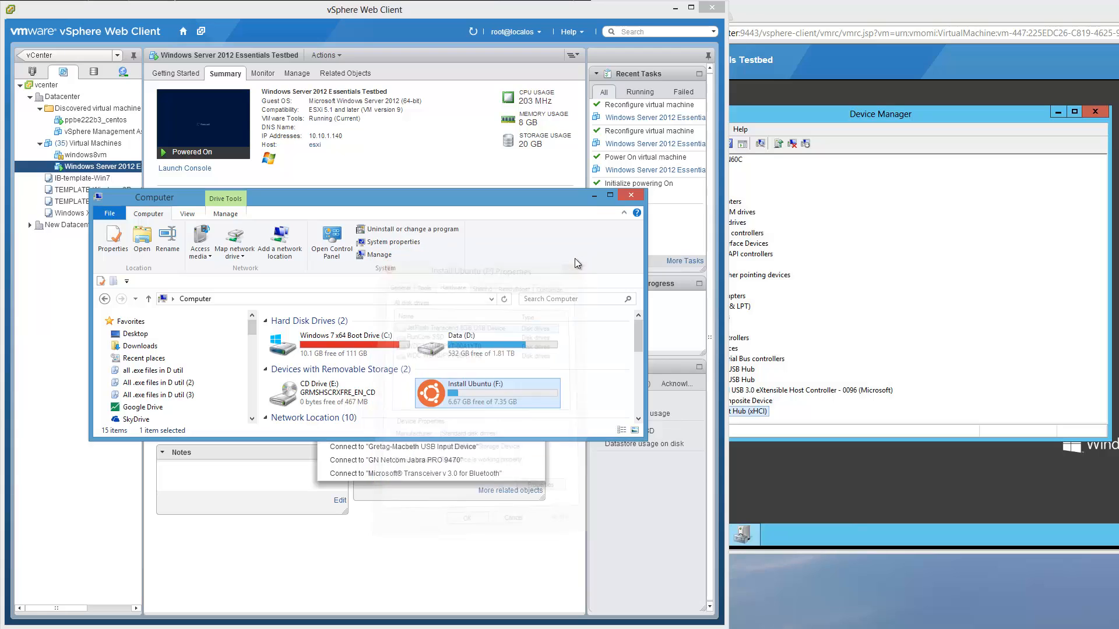
{"action": "left_click", "coordinate": [594, 195]}
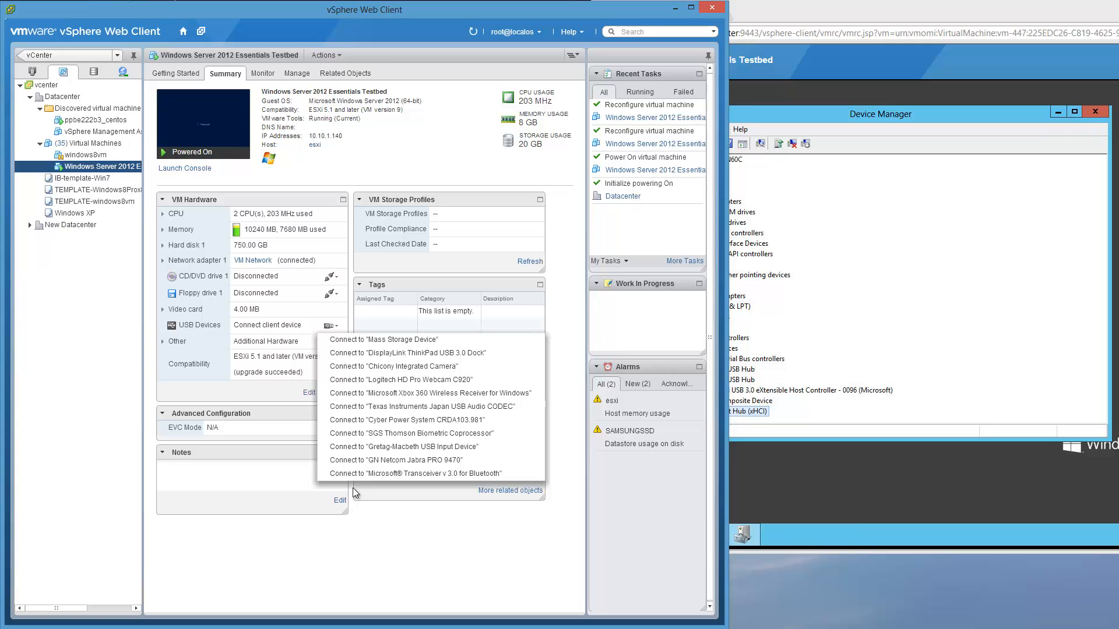
{"action": "left_click", "coordinate": [374, 344]}
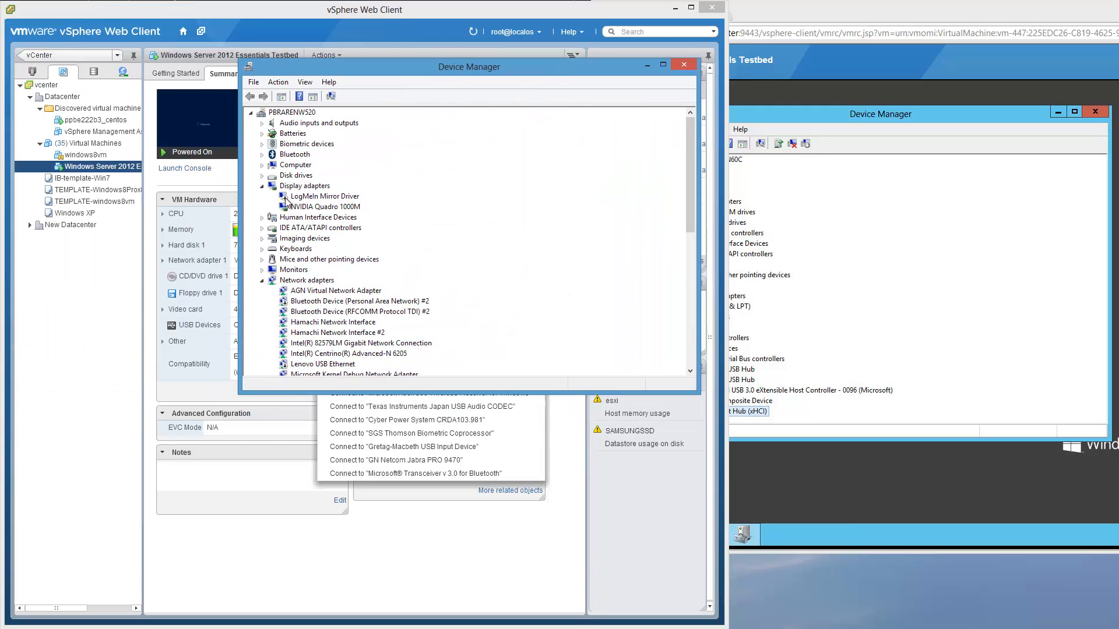
{"action": "left_click", "coordinate": [262, 175]}
- Show the JetFlash drive's Hardware Ids on its Details tab, then begin connecting a USB device to the VM
{"action": "right_click", "coordinate": [355, 187]}
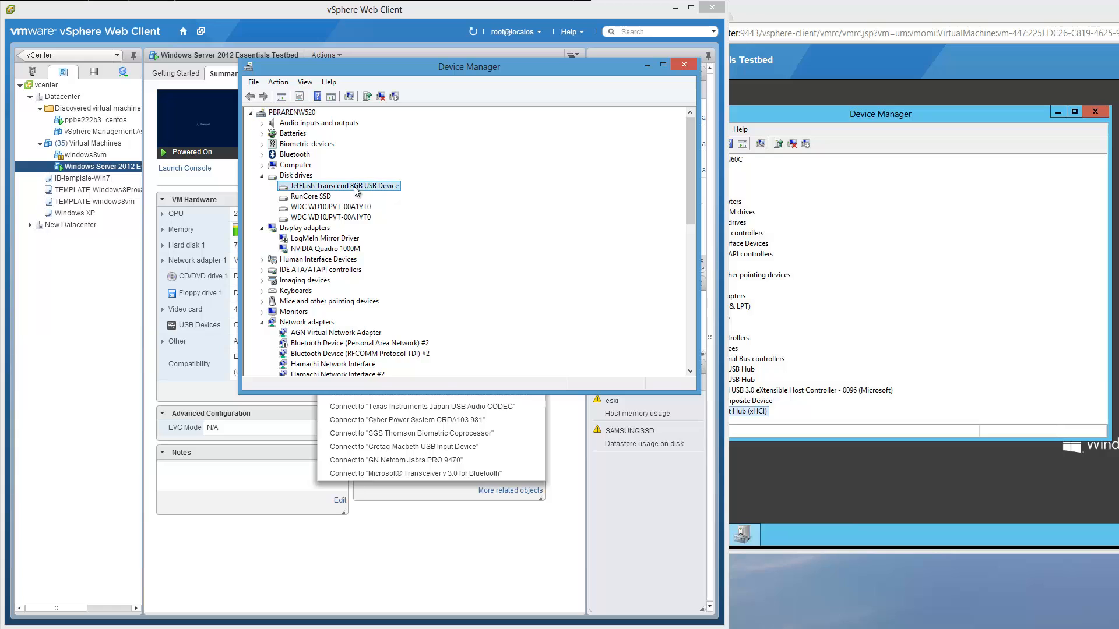
{"action": "left_click", "coordinate": [401, 255]}
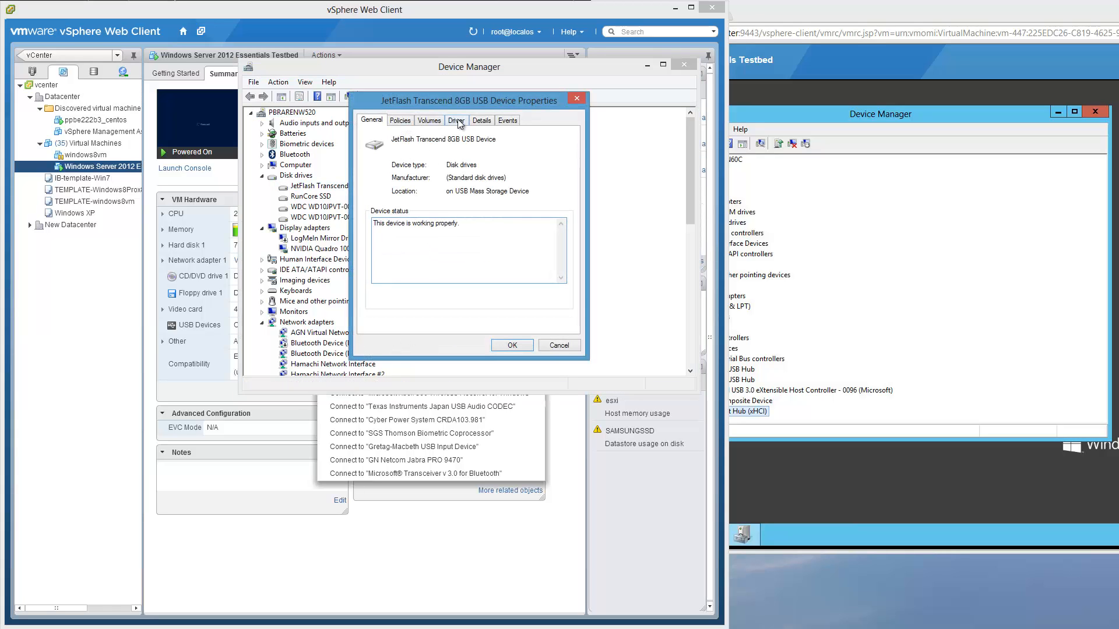
{"action": "left_click", "coordinate": [481, 121]}
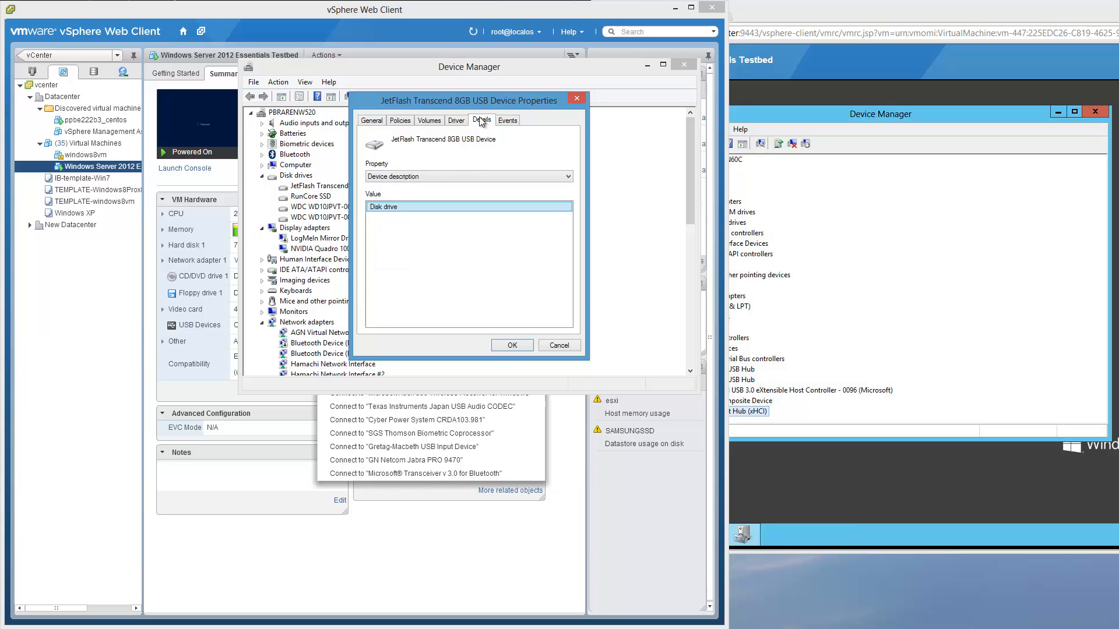
{"action": "left_click", "coordinate": [457, 180]}
{"action": "left_click", "coordinate": [436, 195]}
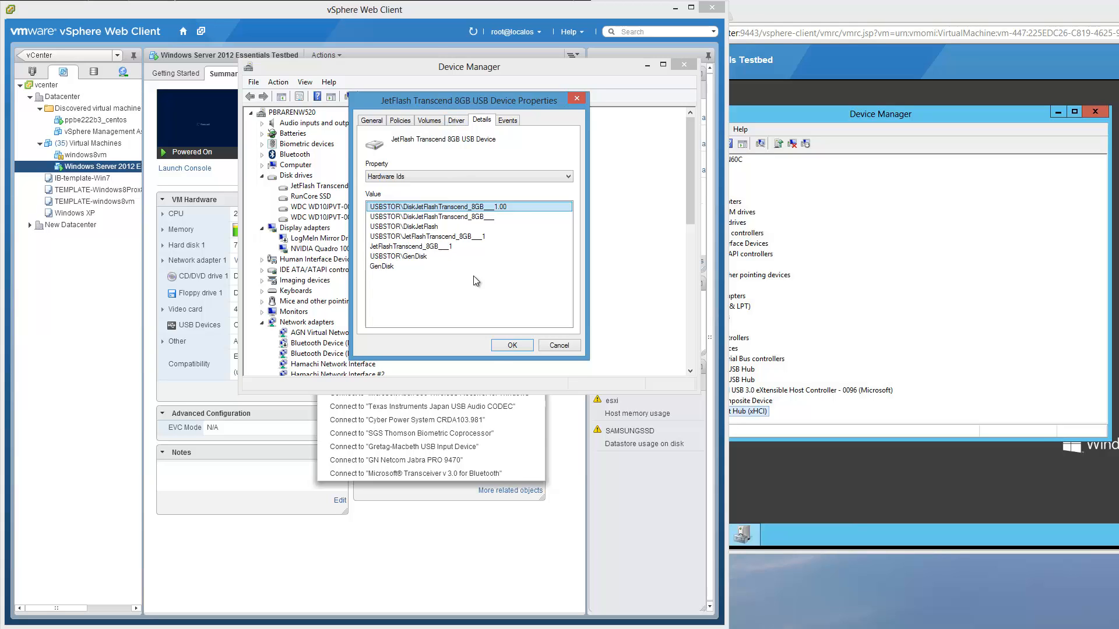
{"action": "left_click", "coordinate": [501, 433]}
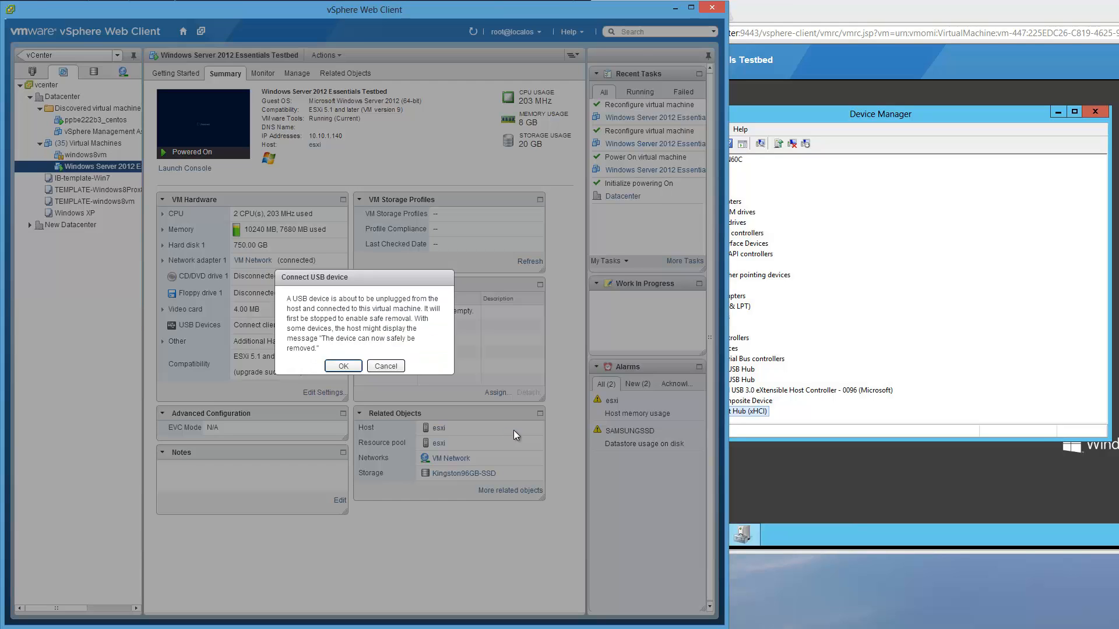
{"action": "left_click", "coordinate": [386, 368]}
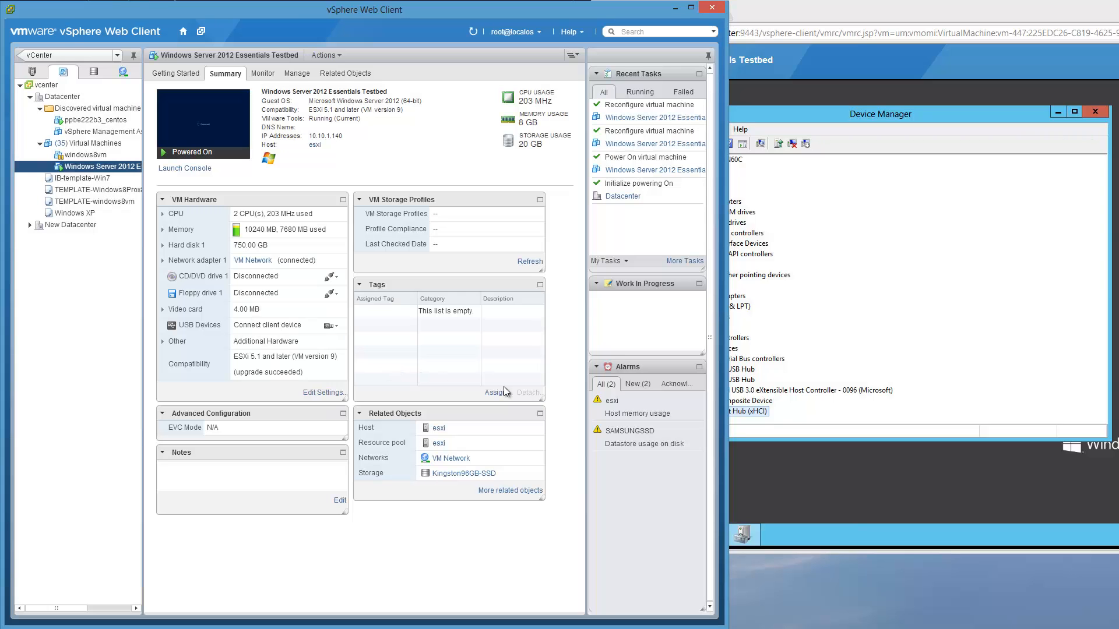
{"action": "left_click", "coordinate": [336, 327]}
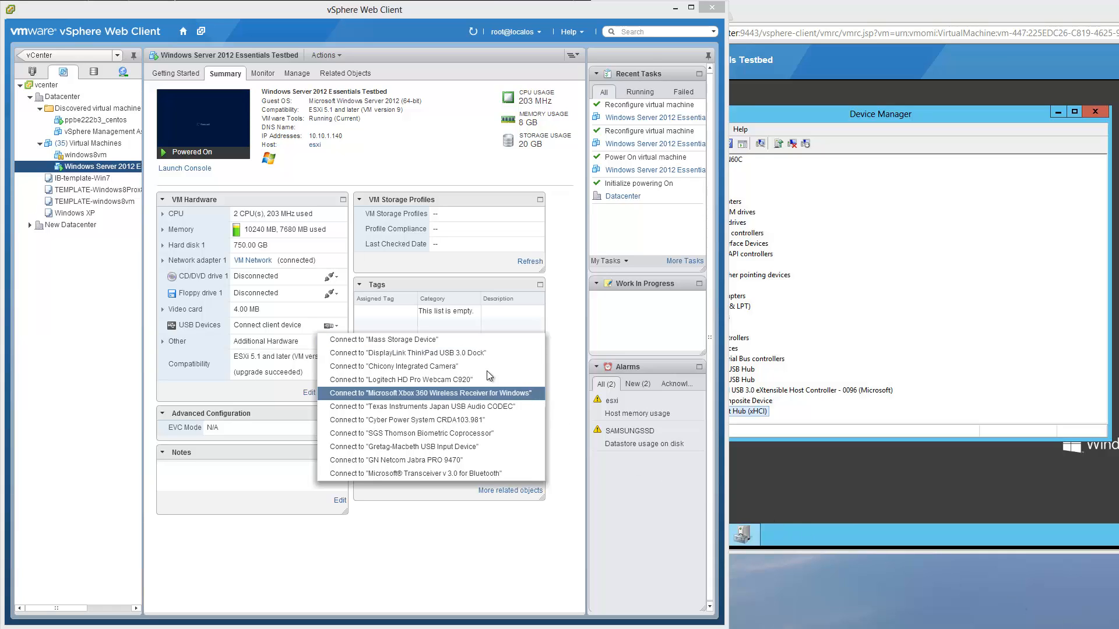
{"action": "left_click", "coordinate": [335, 328]}
{"action": "left_click", "coordinate": [335, 328]}
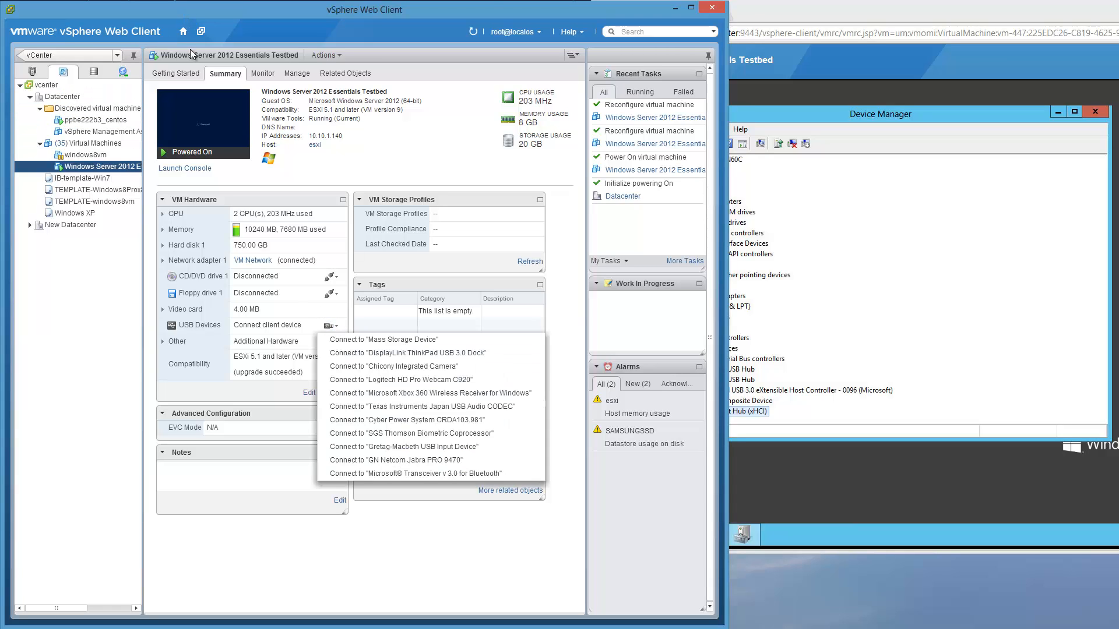
{"action": "left_click", "coordinate": [313, 541]}
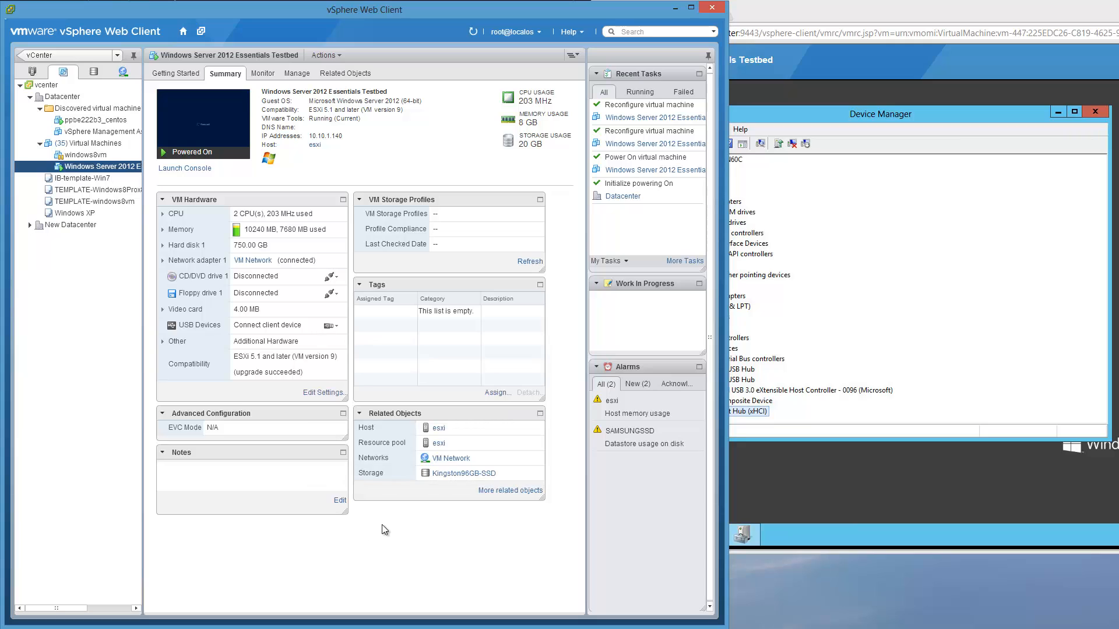
{"action": "left_click", "coordinate": [336, 327]}
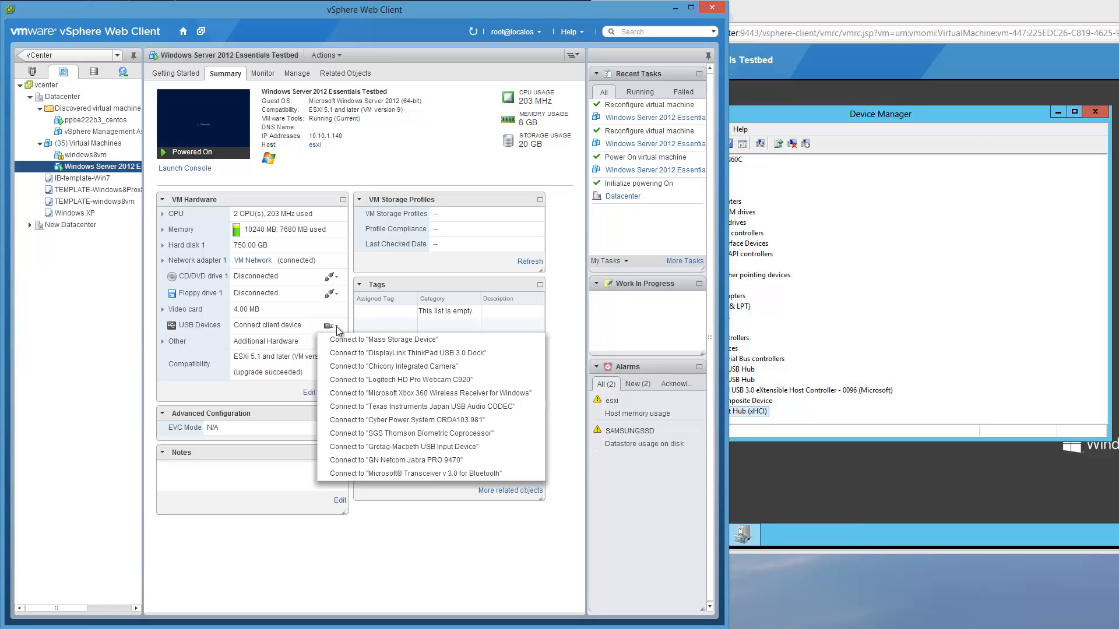
{"action": "left_click", "coordinate": [400, 524]}
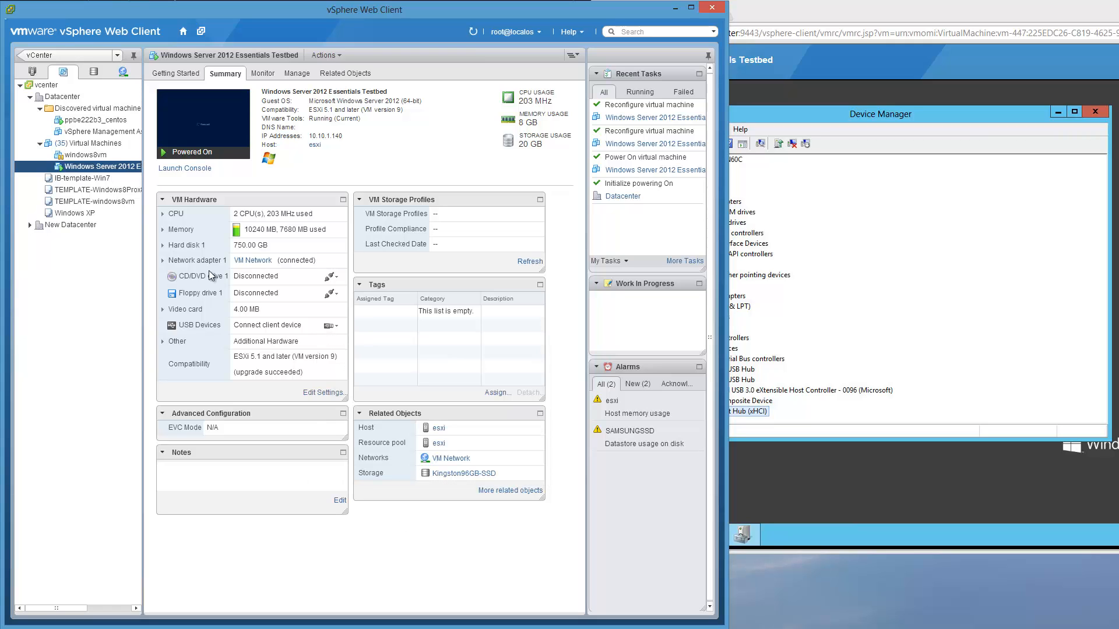
{"action": "left_click", "coordinate": [95, 156]}
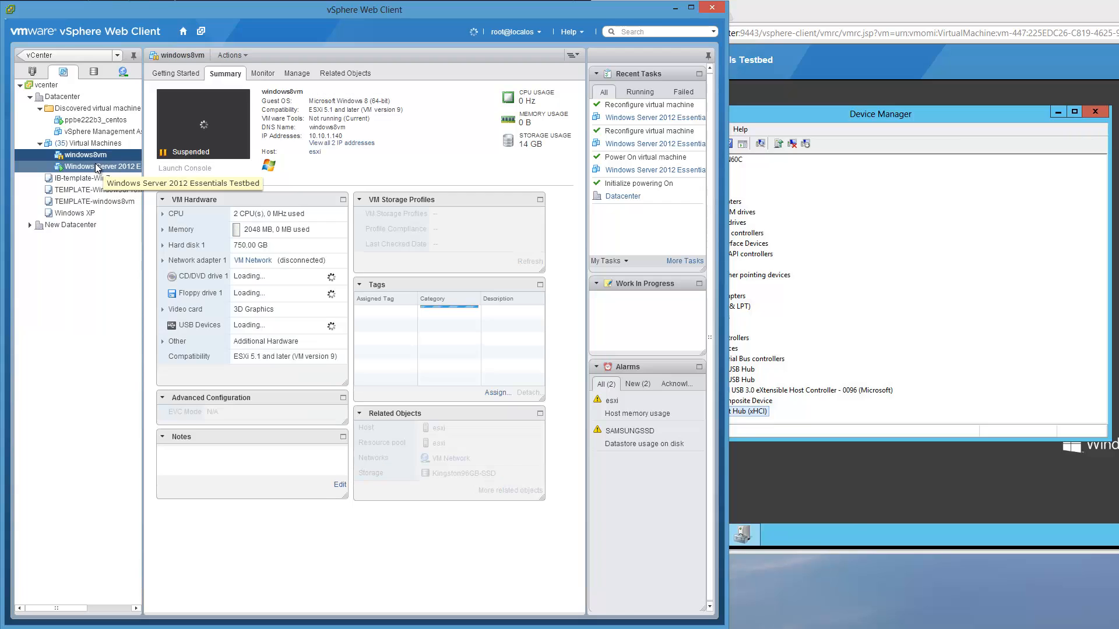
{"action": "left_click", "coordinate": [97, 167]}
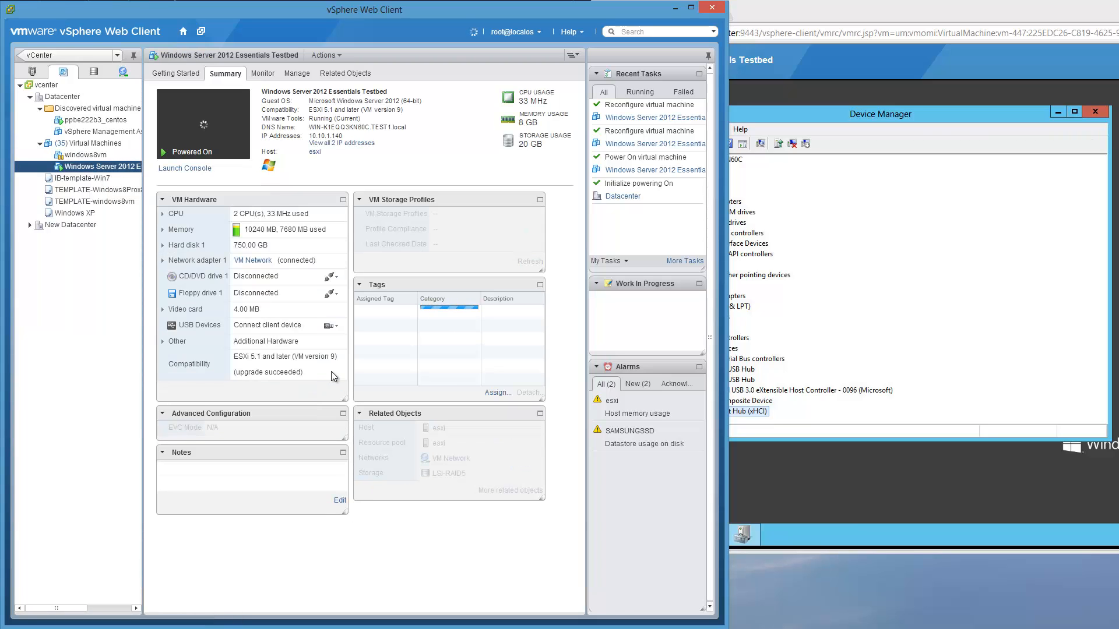
{"action": "left_click", "coordinate": [335, 327]}
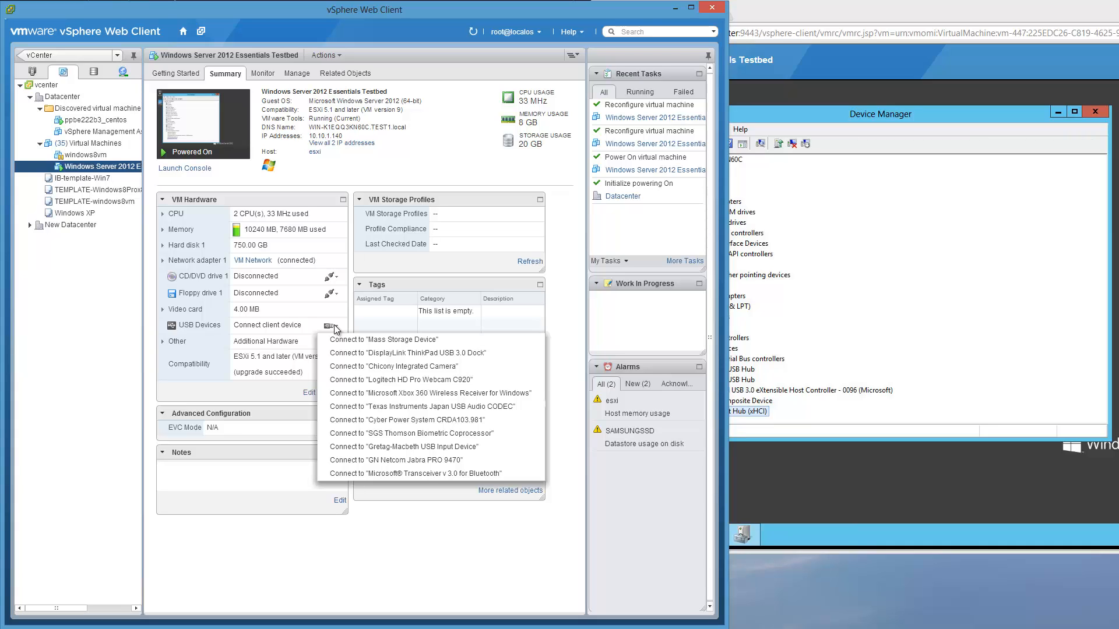
{"action": "left_click", "coordinate": [426, 549]}
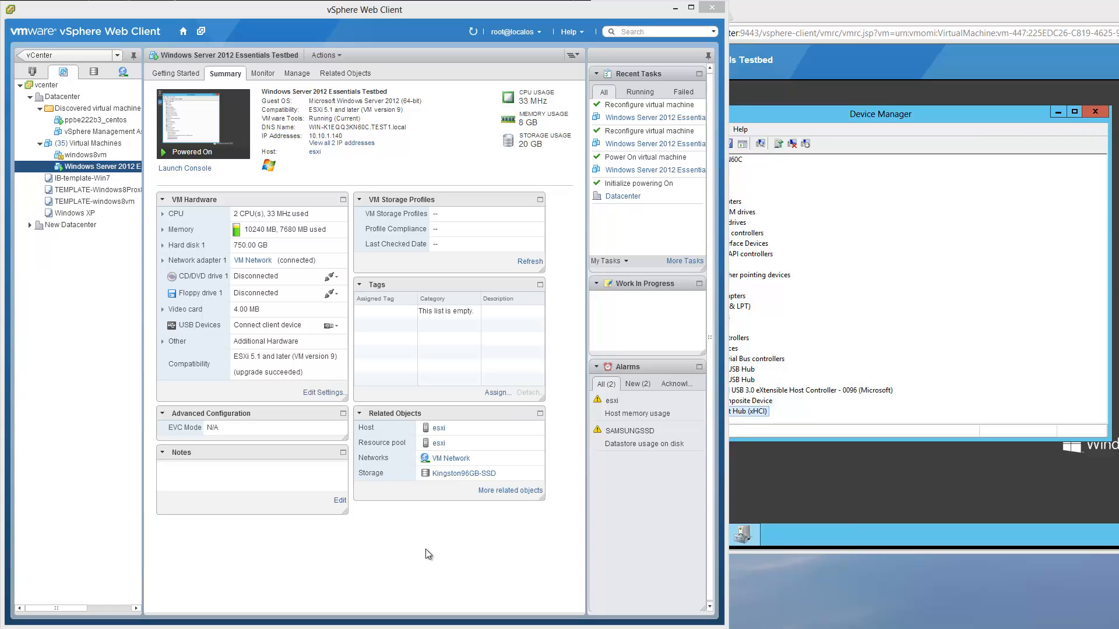
{"action": "mouse_move", "coordinate": [461, 627]}
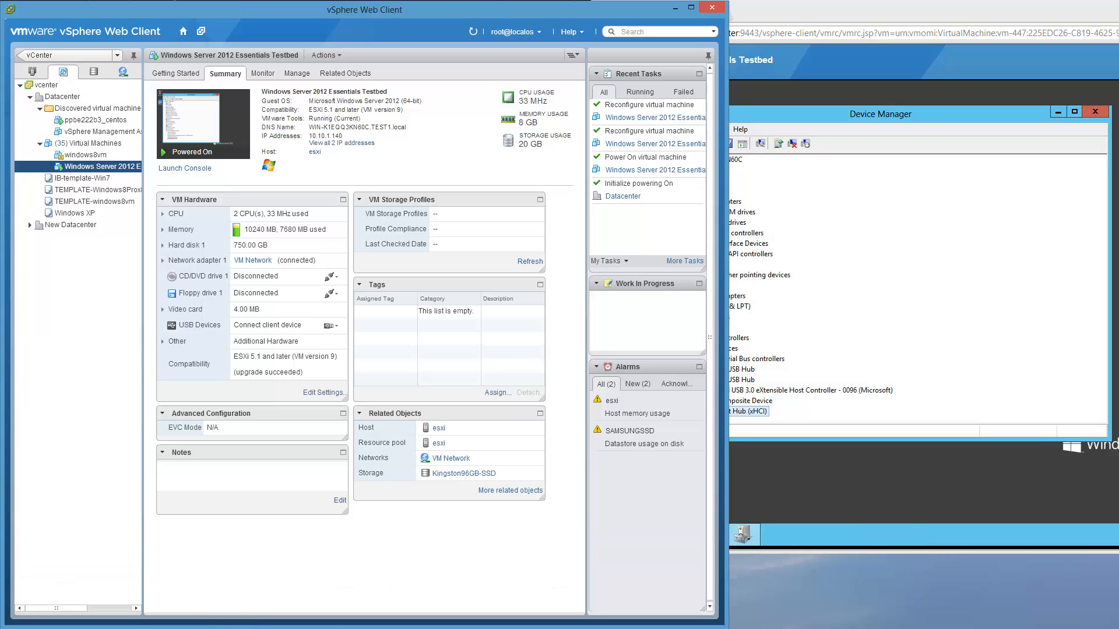
{"action": "left_click", "coordinate": [246, 562]}
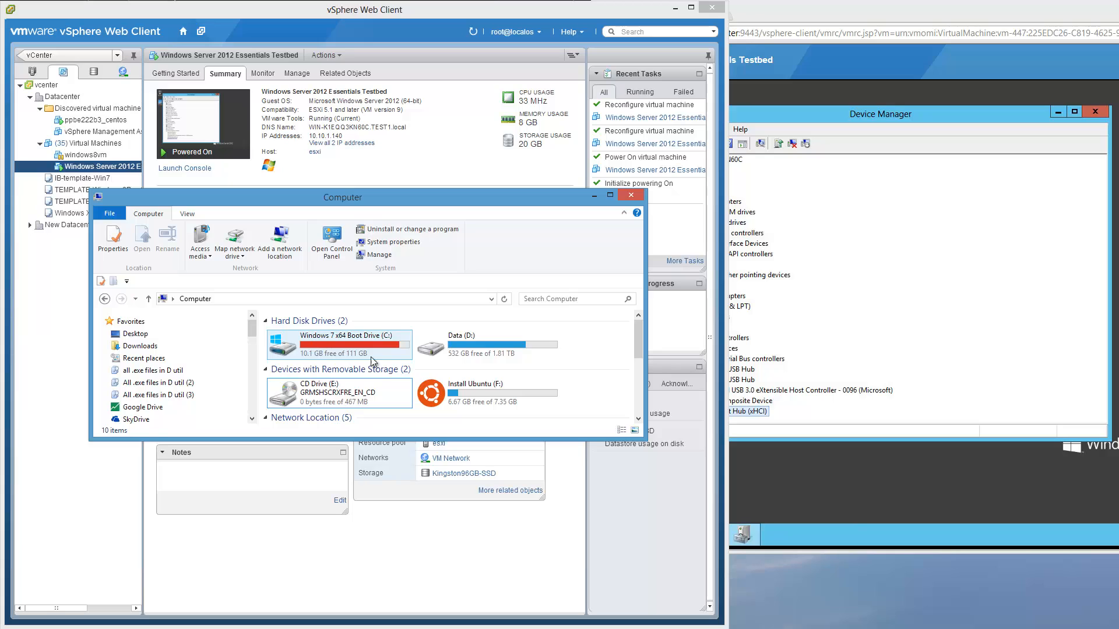
{"action": "double_click", "coordinate": [472, 386]}
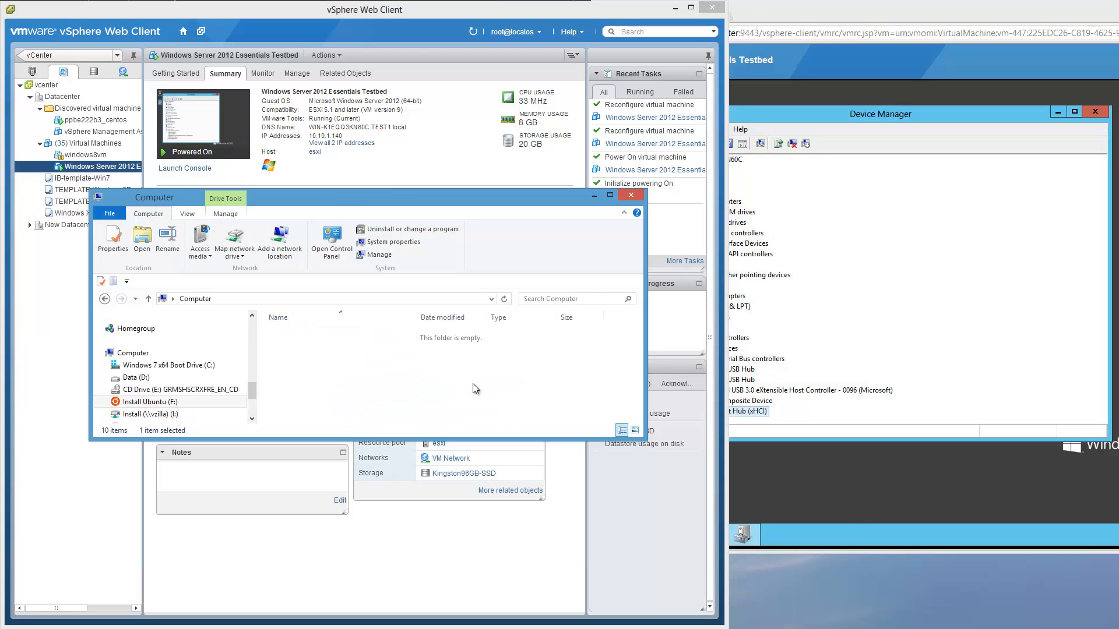
{"action": "left_click", "coordinate": [200, 300]}
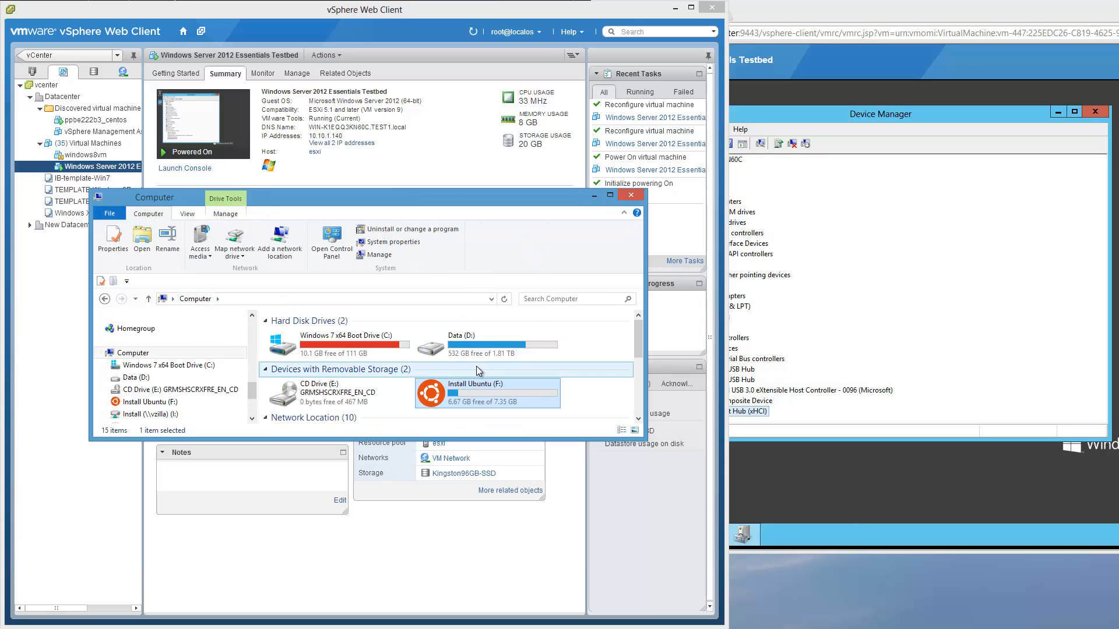
{"action": "right_click", "coordinate": [468, 391]}
{"action": "left_click", "coordinate": [357, 610]}
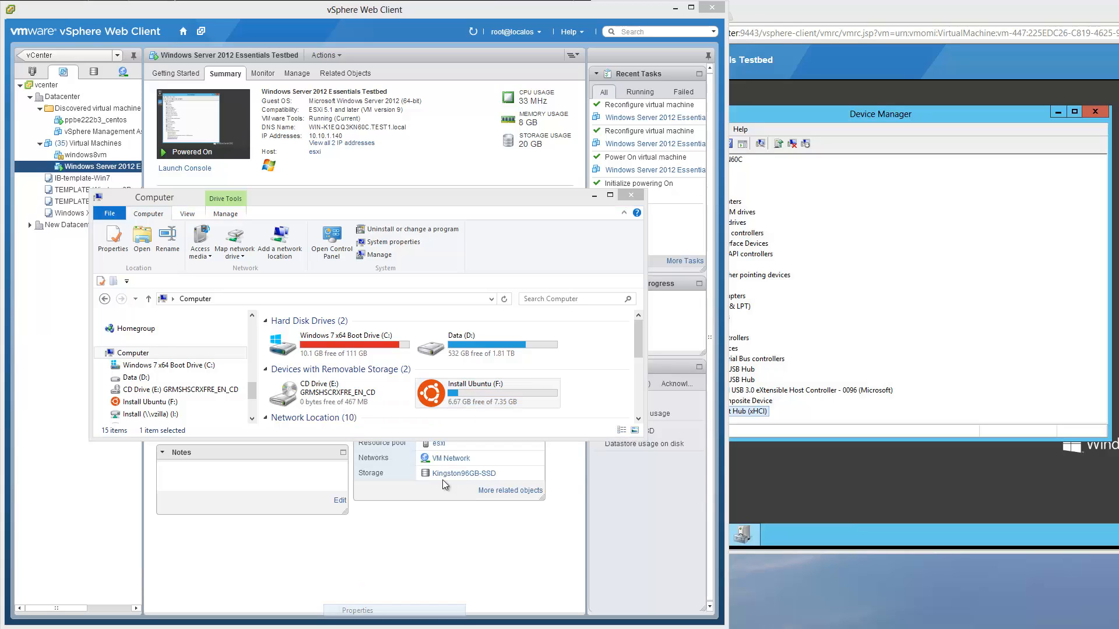
{"action": "left_click", "coordinate": [546, 420]}
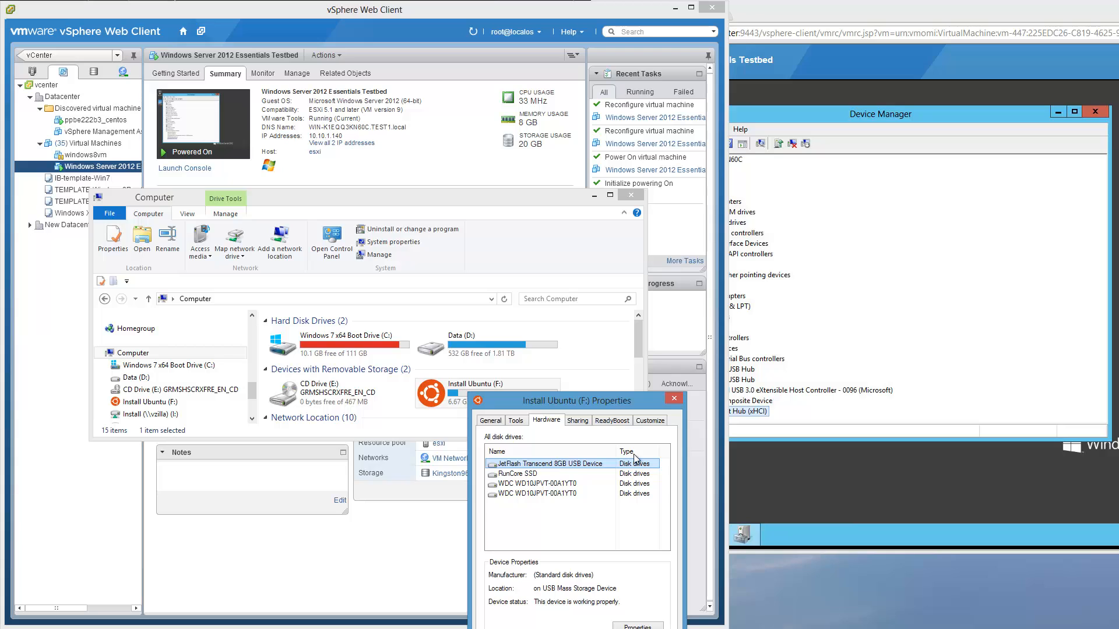
{"action": "left_click", "coordinate": [675, 399]}
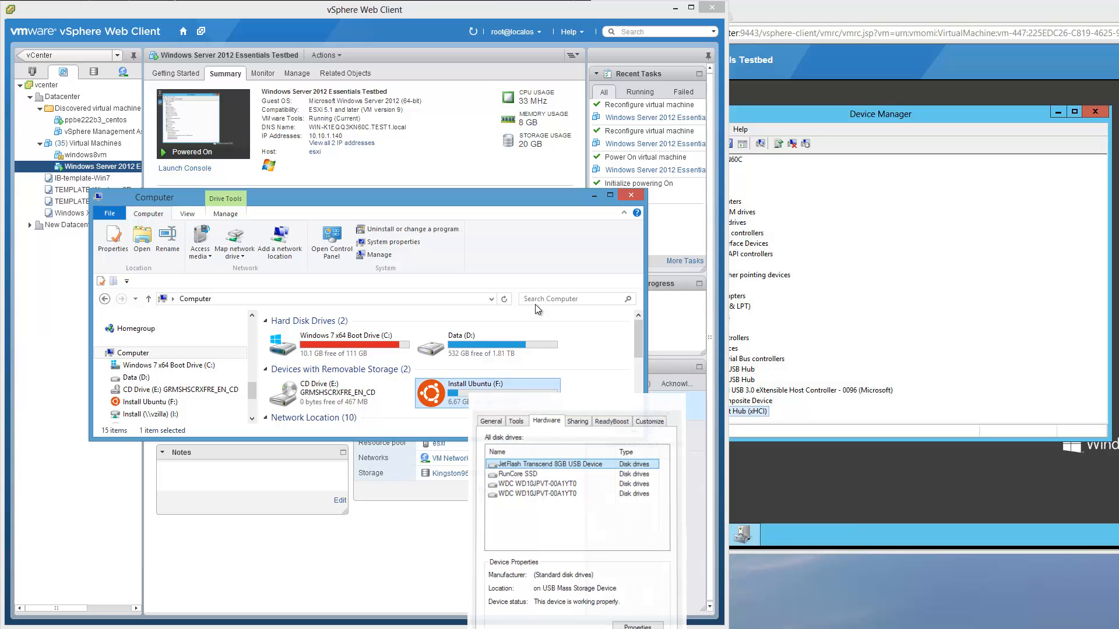
{"action": "left_click", "coordinate": [595, 197]}
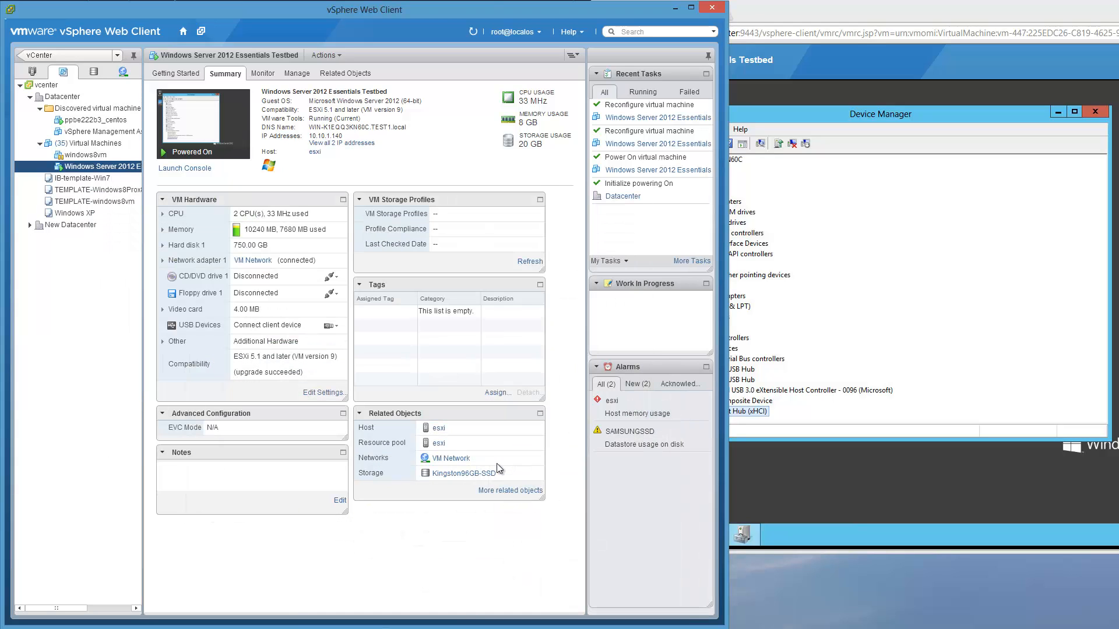
- Connect the host's Mass Storage Device to the testbed VM and confirm unplugging it from the host
{"action": "left_click", "coordinate": [331, 326]}
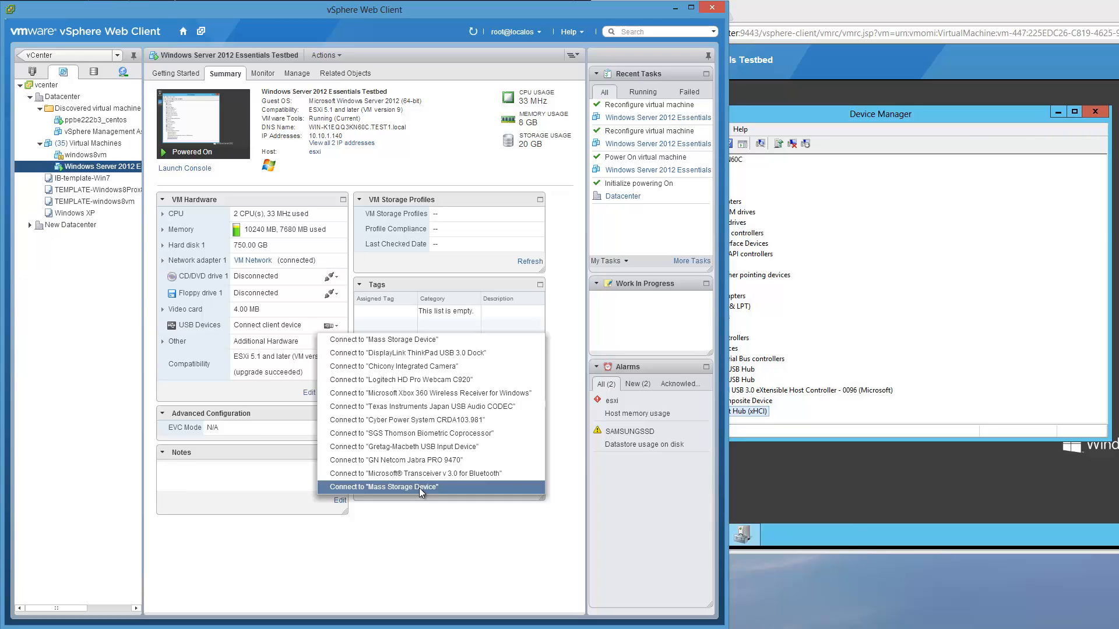
{"action": "left_click", "coordinate": [443, 540]}
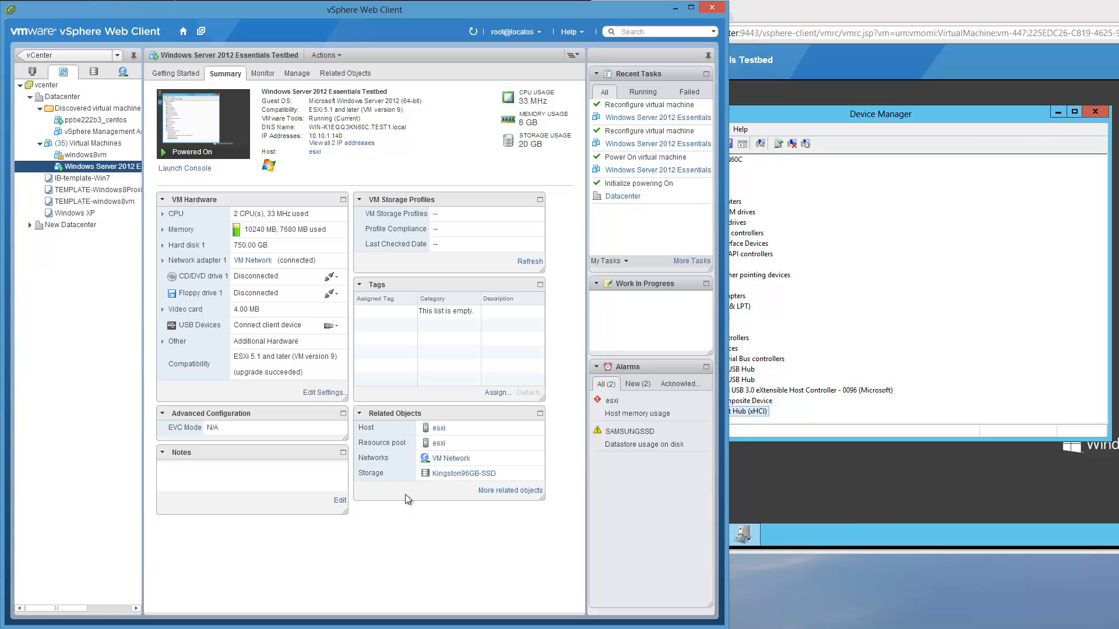
{"action": "left_click", "coordinate": [338, 328]}
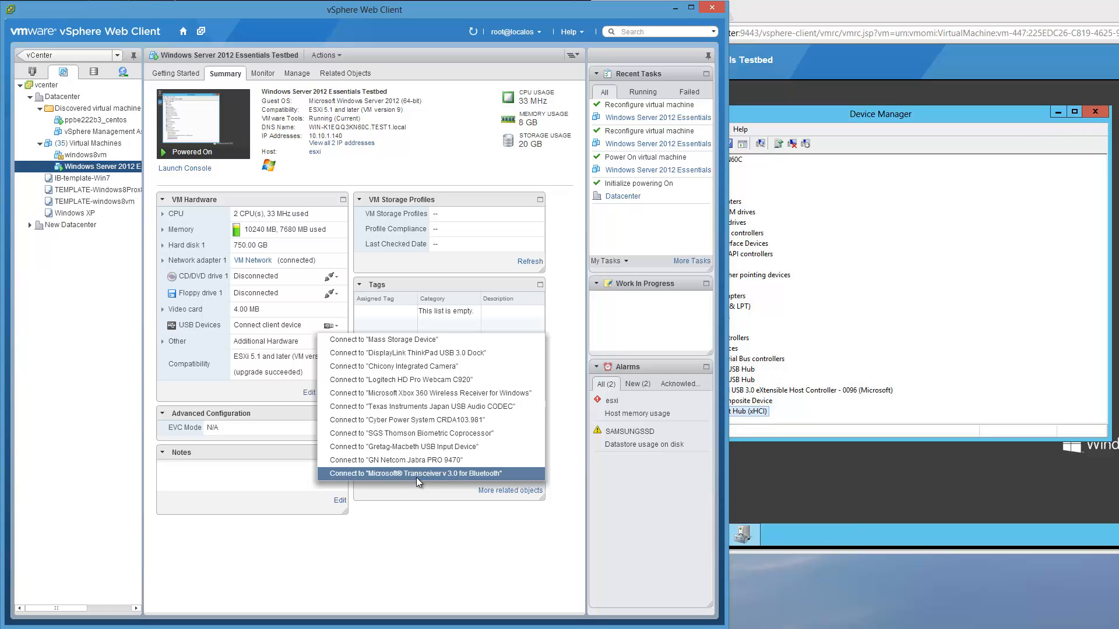
{"action": "left_click", "coordinate": [482, 525]}
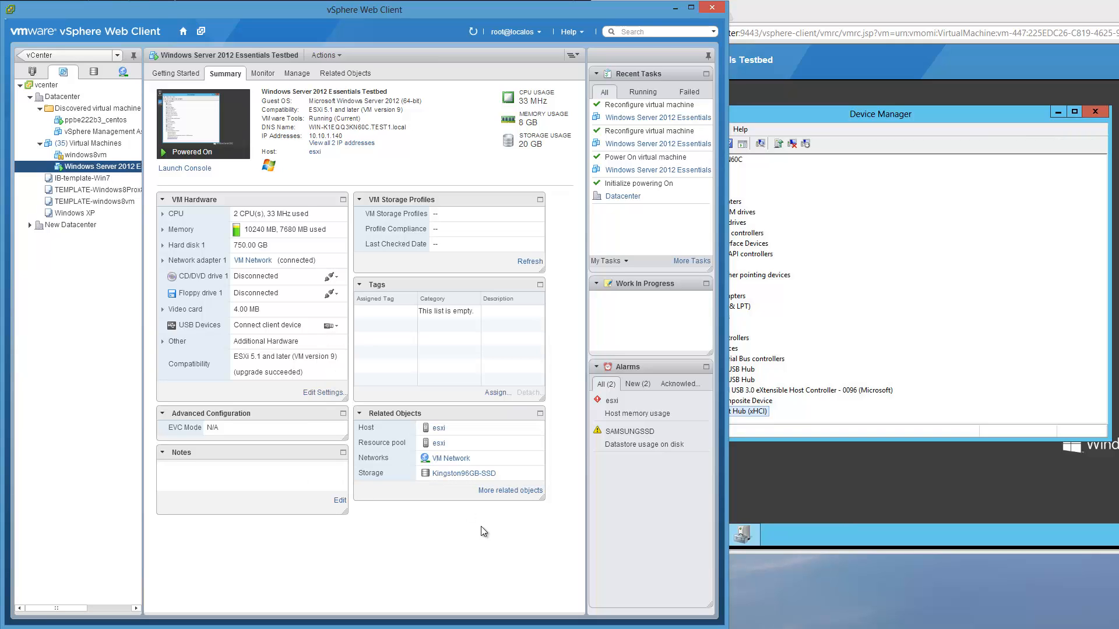
{"action": "left_click", "coordinate": [331, 326]}
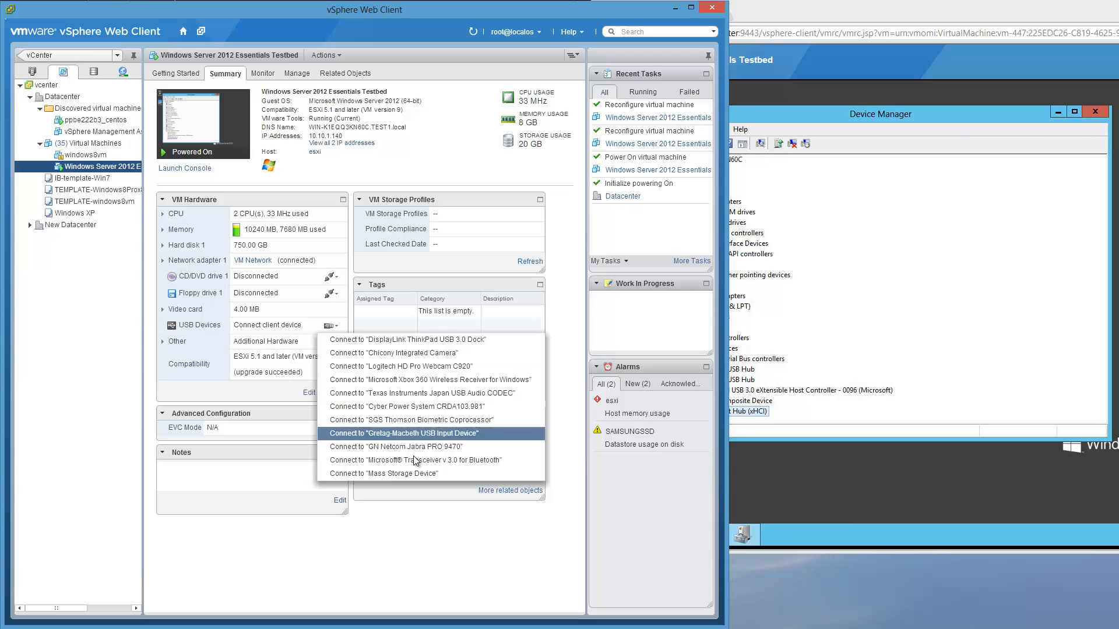
{"action": "left_click", "coordinate": [443, 474]}
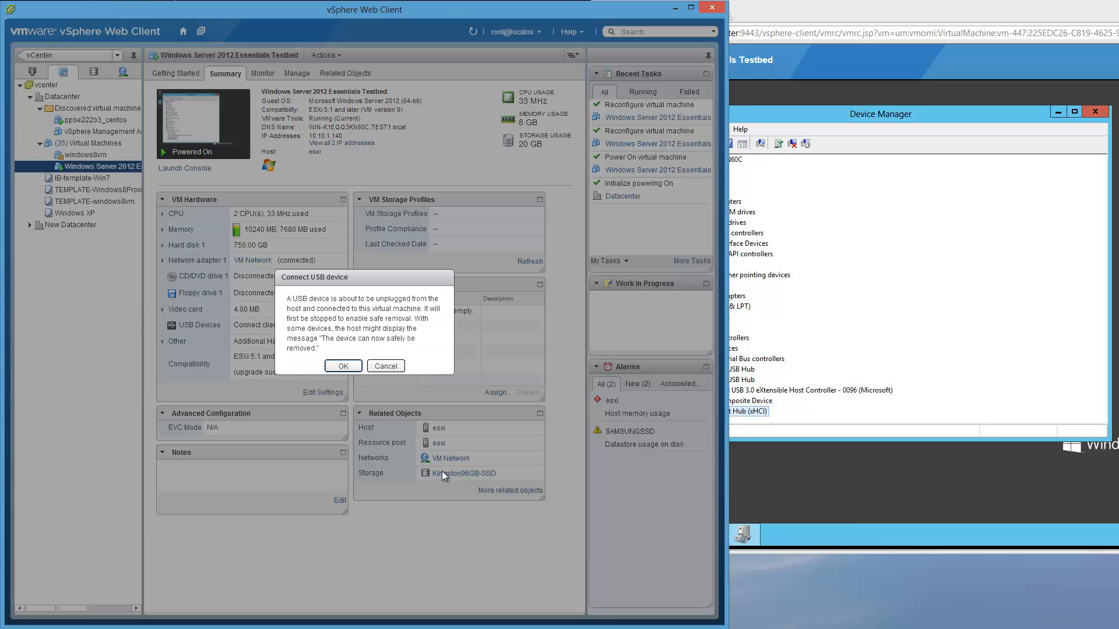
{"action": "left_click", "coordinate": [348, 364]}
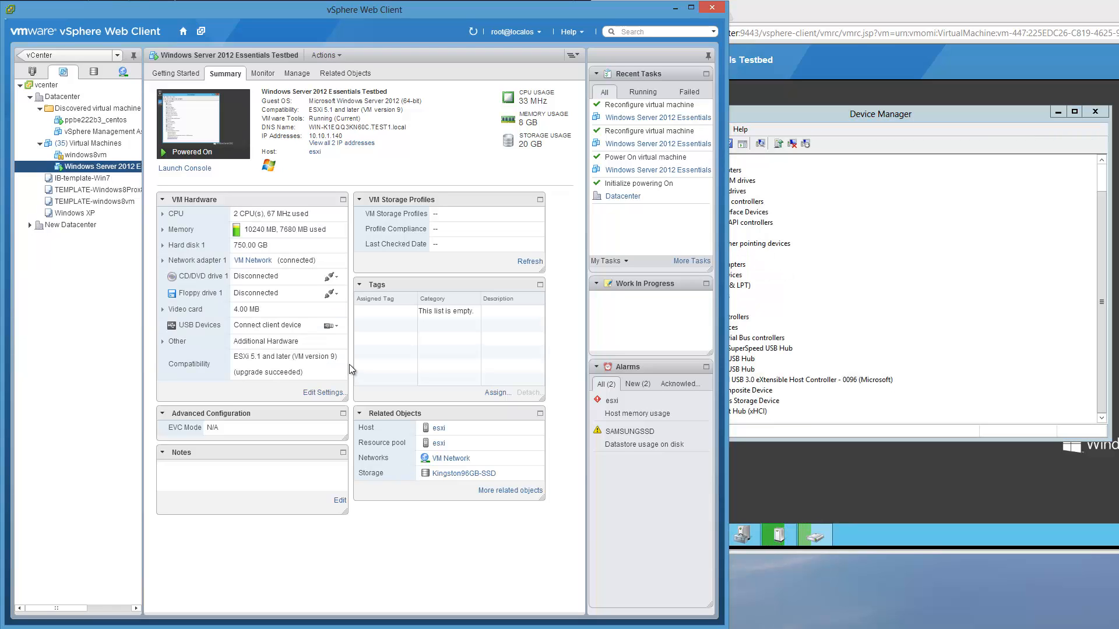
- Open Computer in the VM to check Install Ubuntu (E:), then reposition and enlarge the console window
{"action": "left_click_drag", "start_coordinate": [946, 12], "coordinate": [948, 12]}
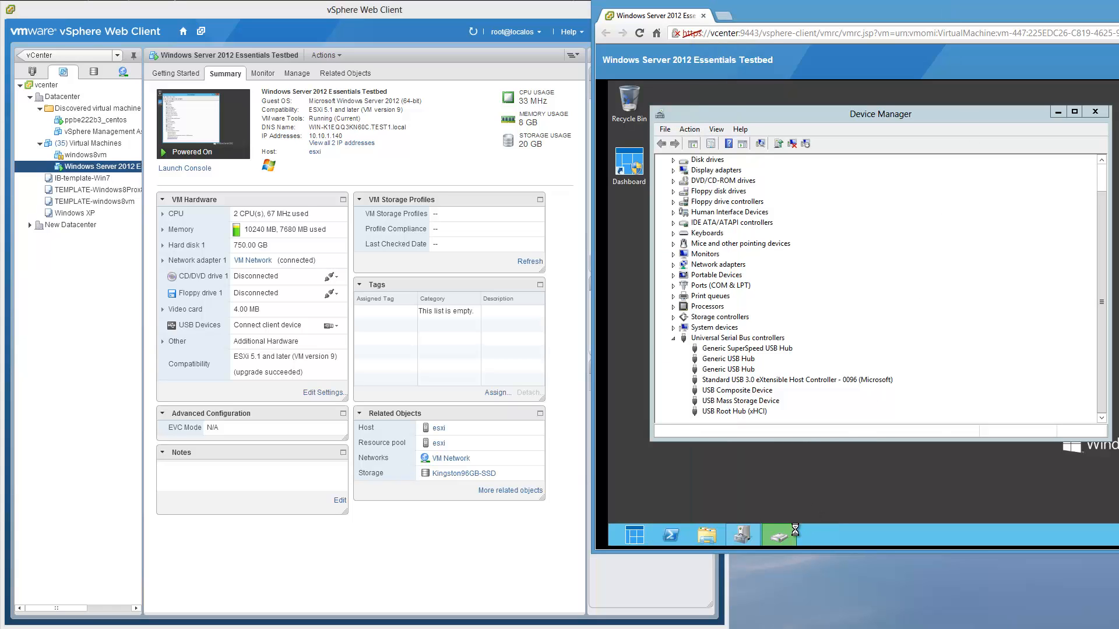
{"action": "left_click", "coordinate": [708, 534]}
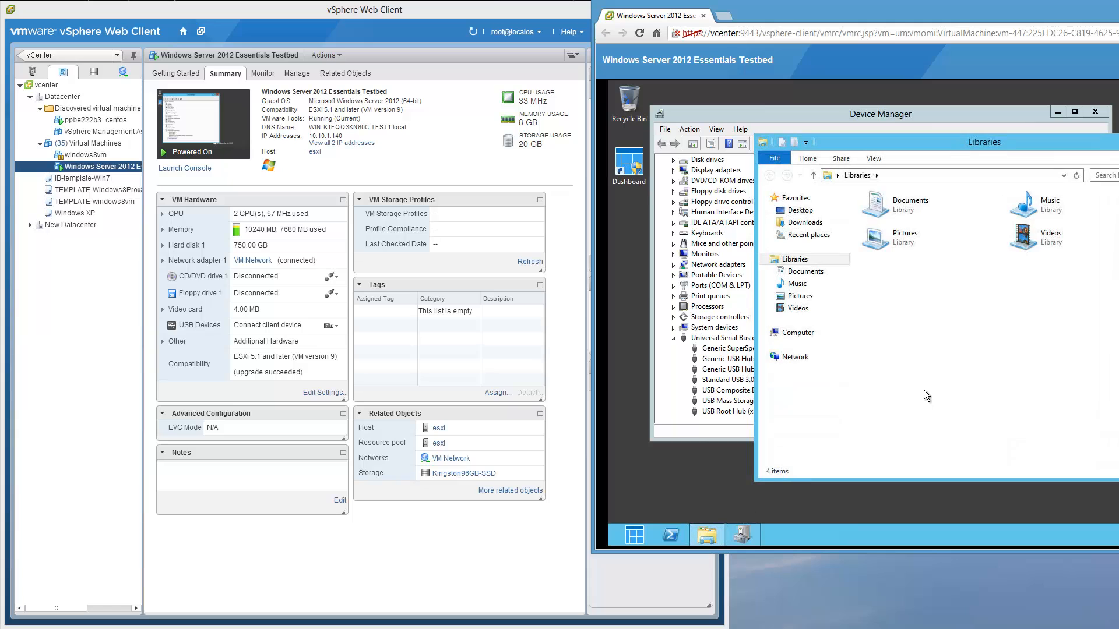
{"action": "left_click", "coordinate": [800, 333]}
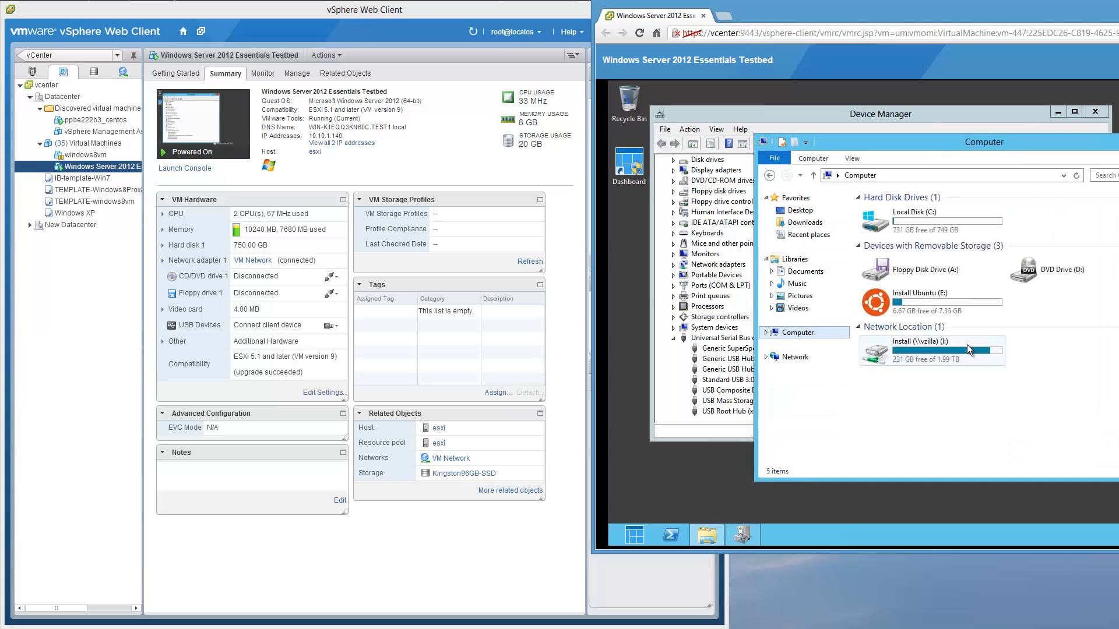
{"action": "double_click", "coordinate": [962, 298]}
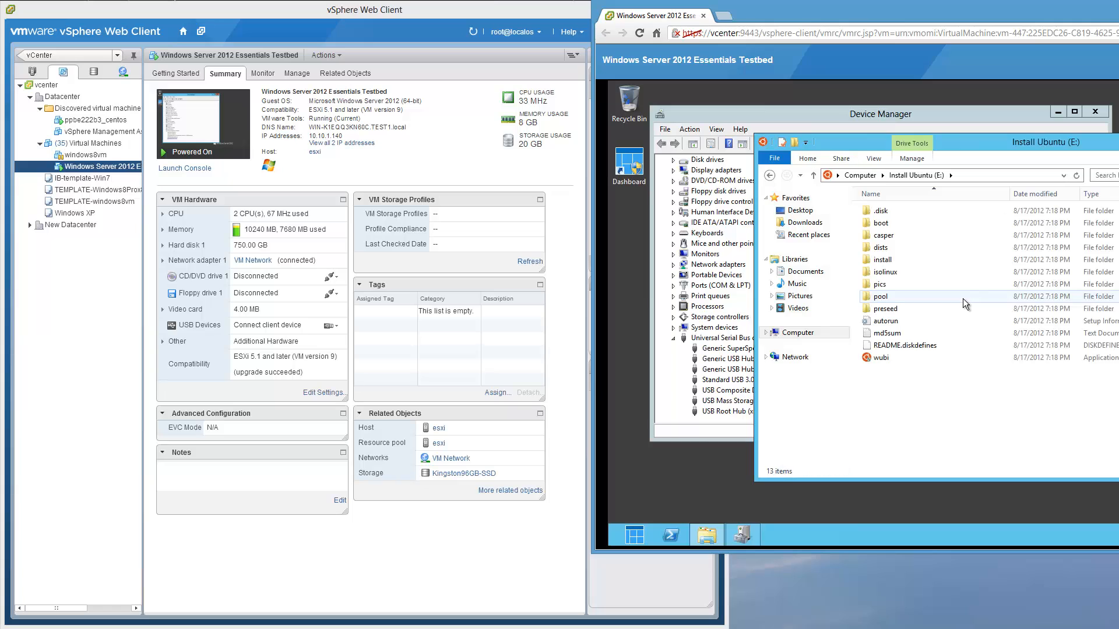
{"action": "left_click", "coordinate": [855, 176]}
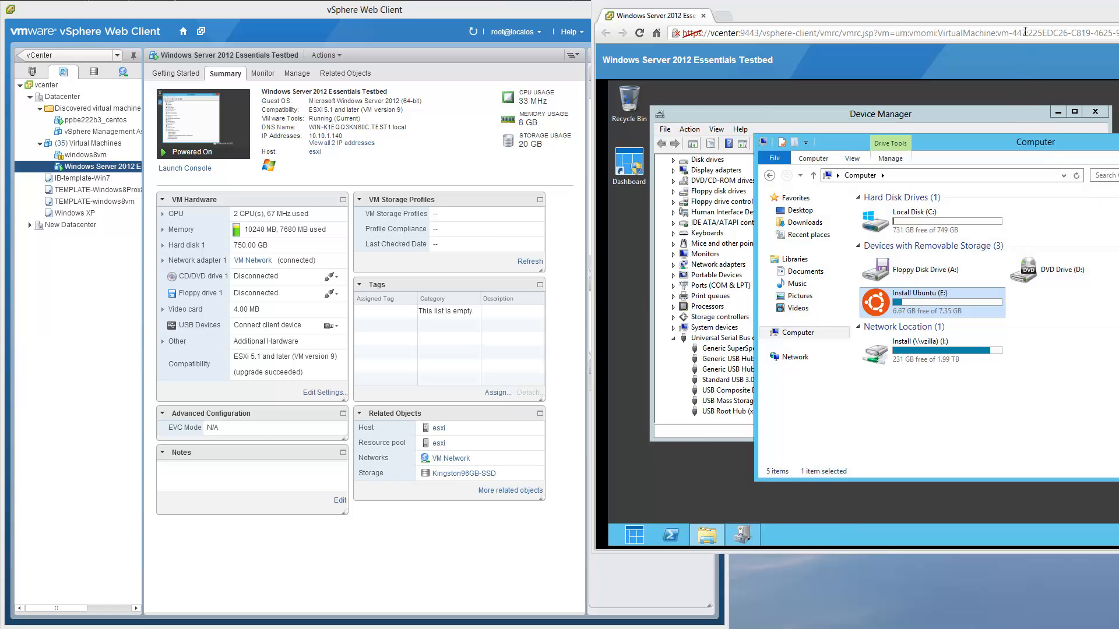
{"action": "left_click_drag", "start_coordinate": [1025, 12], "coordinate": [433, 9]}
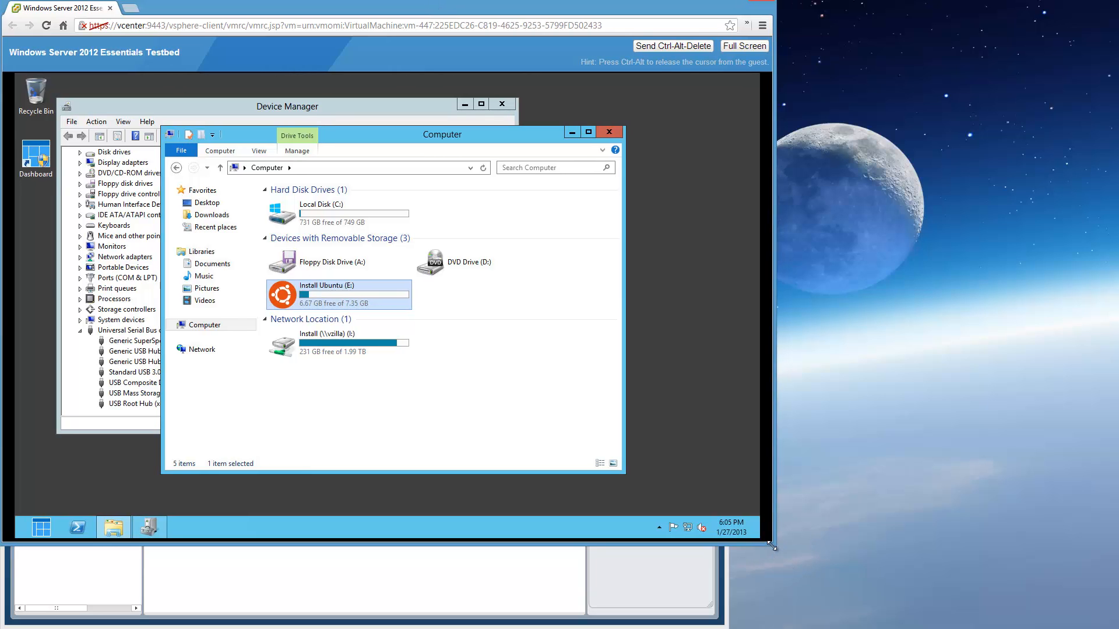
{"action": "left_click_drag", "start_coordinate": [772, 546], "coordinate": [1114, 628]}
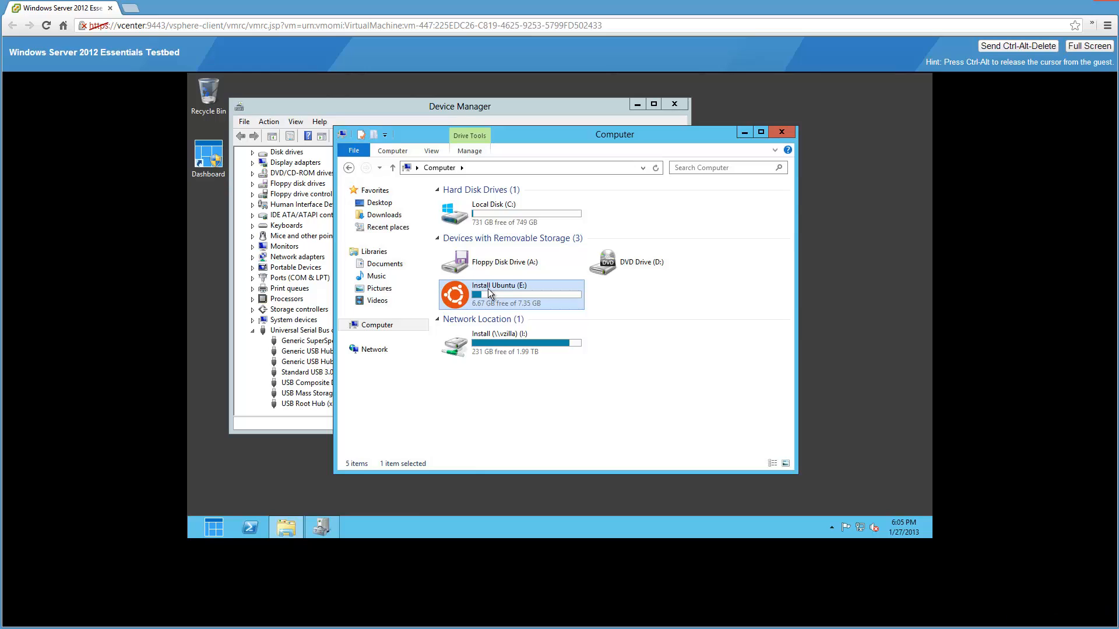
- Open the Dashboard's Devices view and show the client backup Tools with repair and recovery options
{"action": "left_click", "coordinate": [210, 527]}
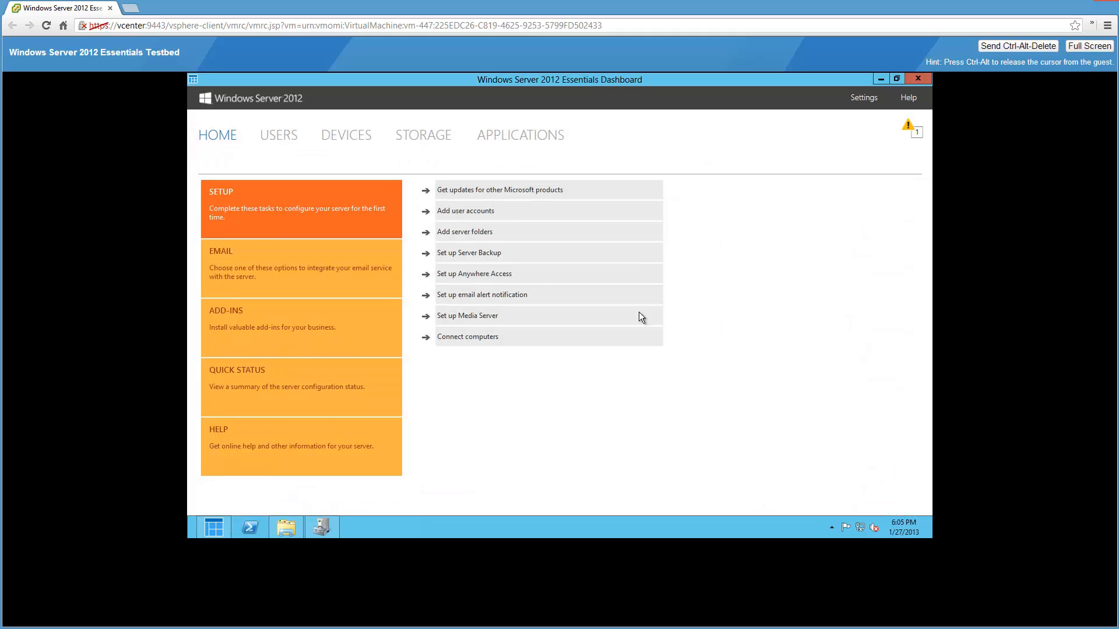
{"action": "left_click", "coordinate": [334, 136]}
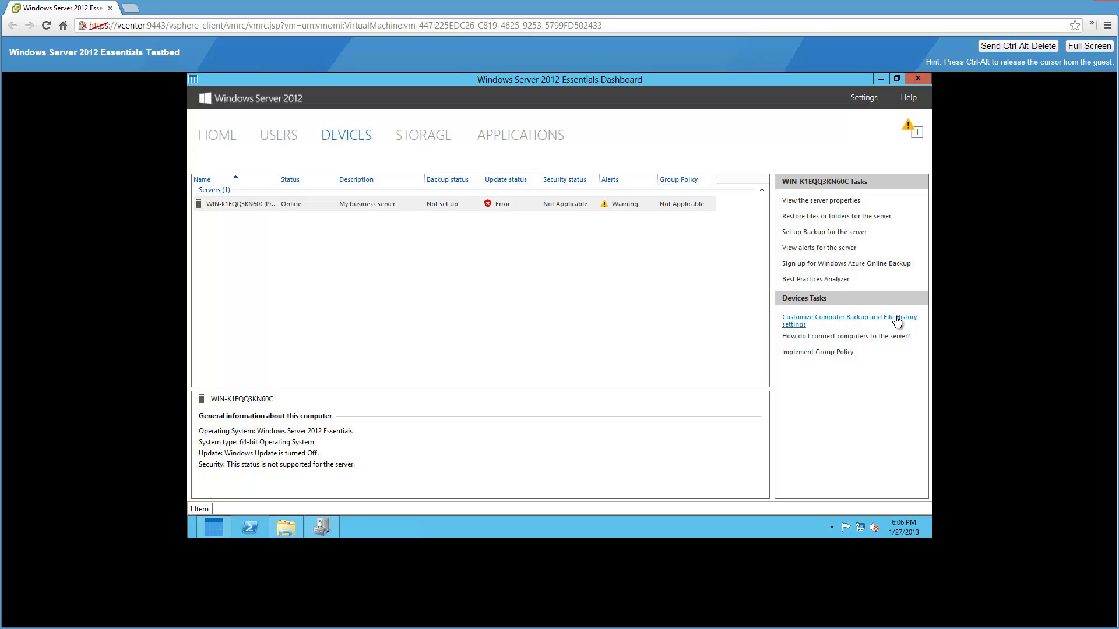
{"action": "mouse_move", "coordinate": [226, 522]}
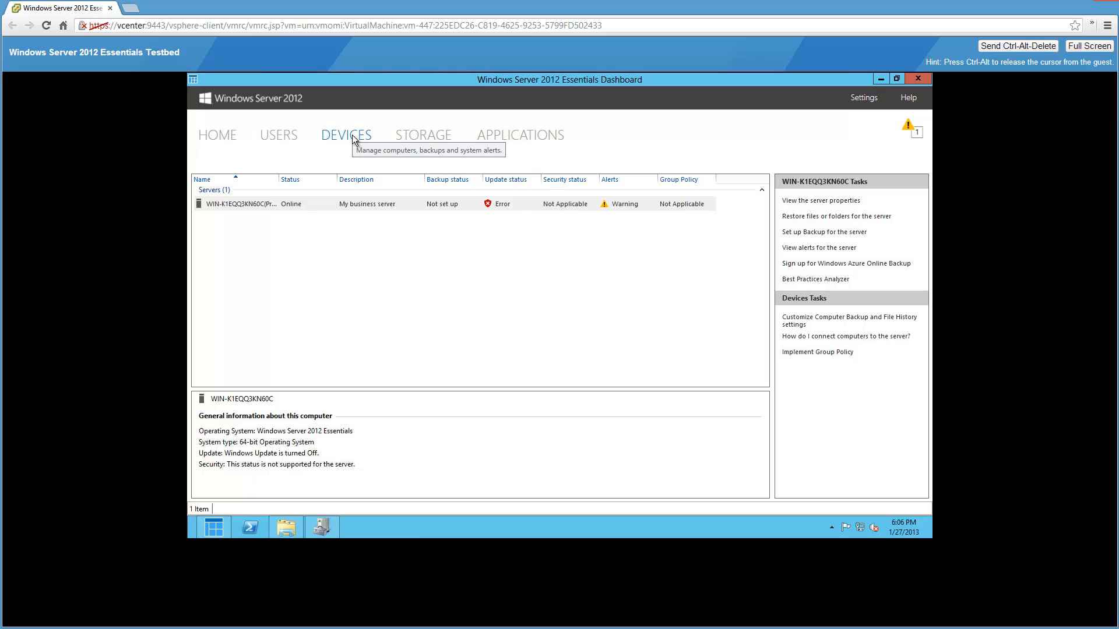
{"action": "left_click", "coordinate": [830, 321]}
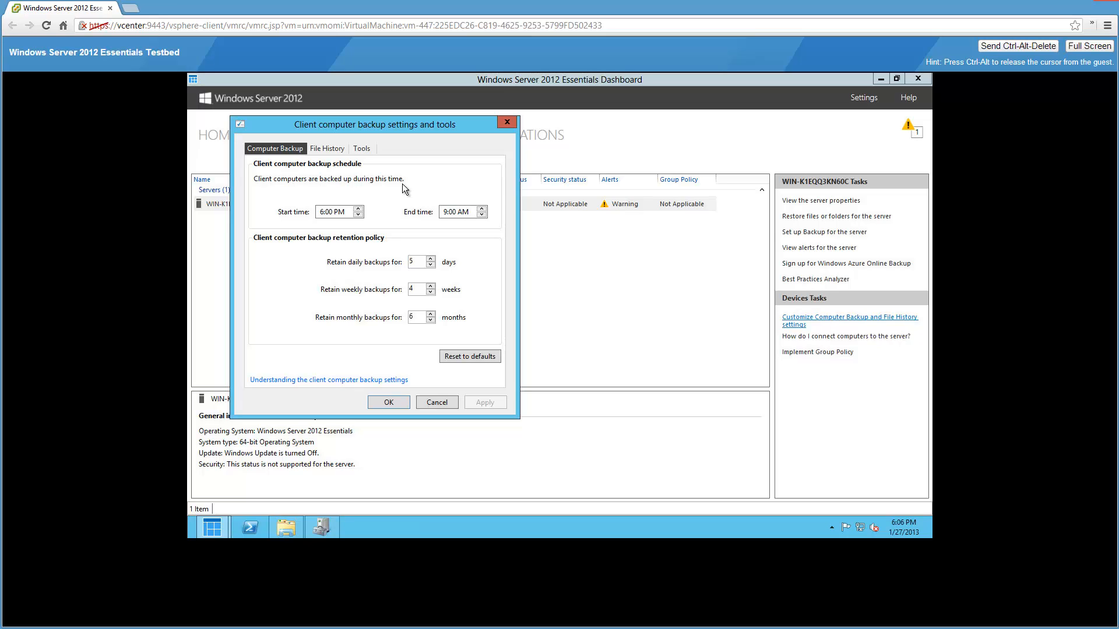
{"action": "left_click", "coordinate": [360, 149]}
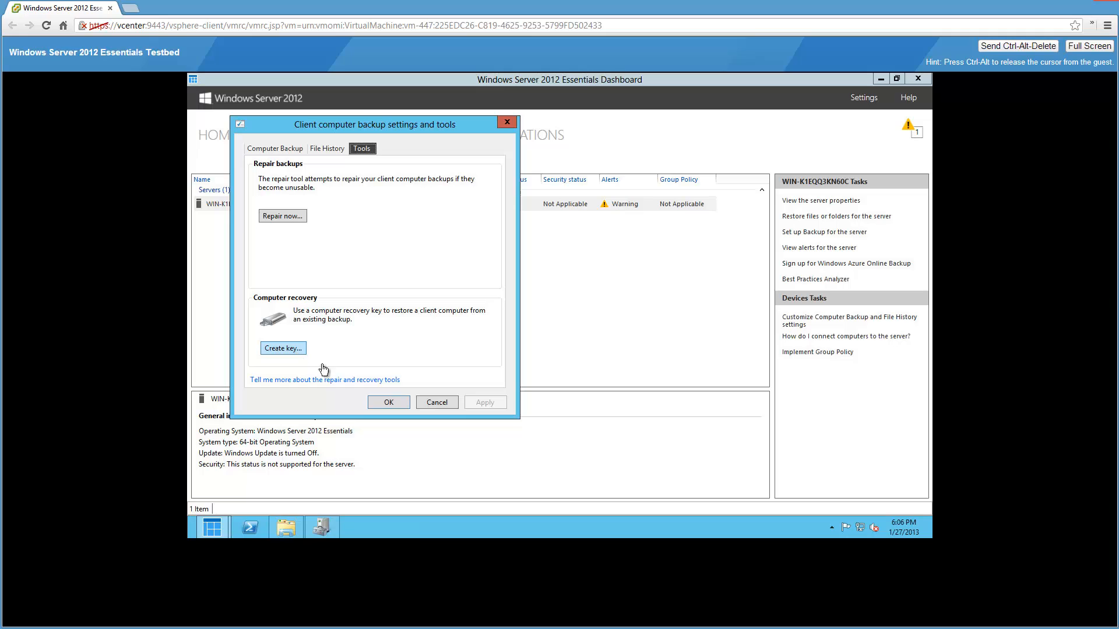
- Open the online help page about the repair and recovery tools, dismissing the security warnings
{"action": "left_click", "coordinate": [397, 381]}
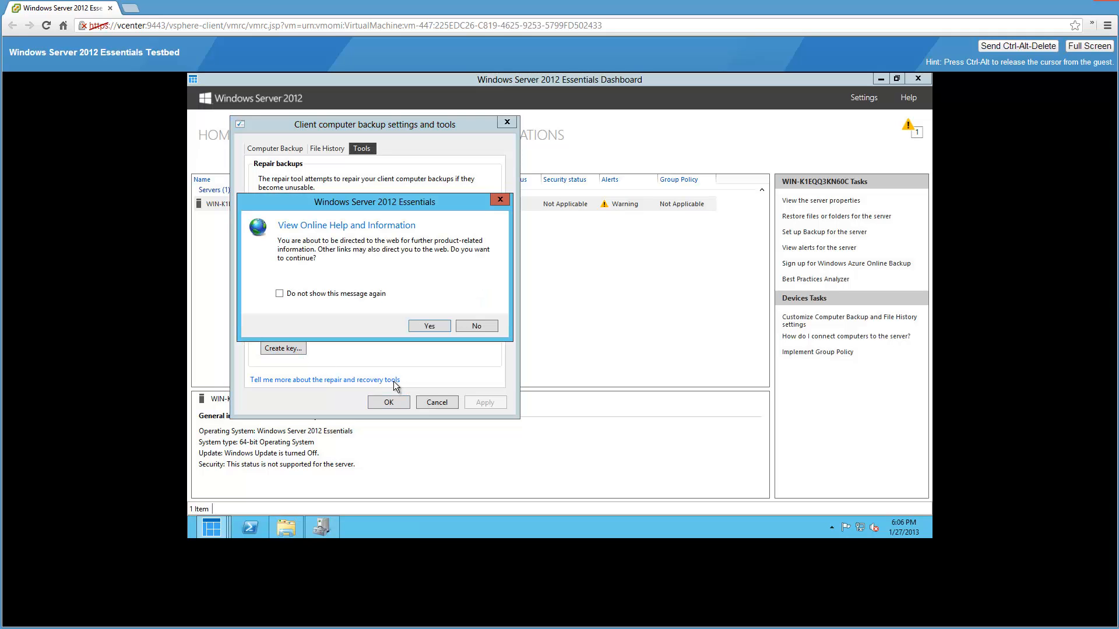
{"action": "left_click", "coordinate": [431, 326]}
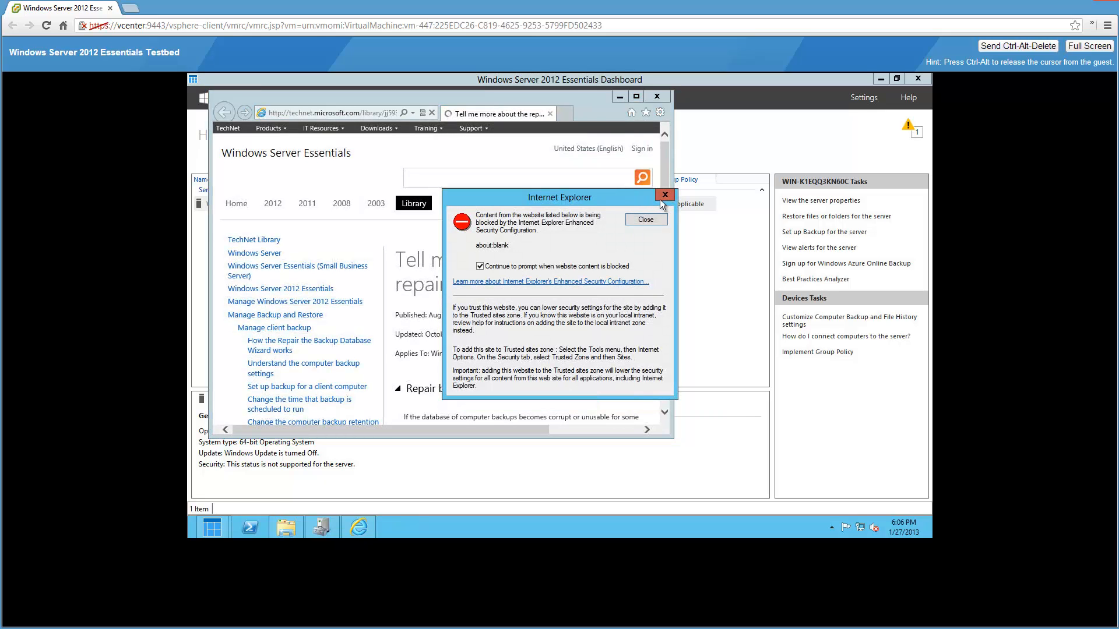
{"action": "left_click", "coordinate": [669, 194]}
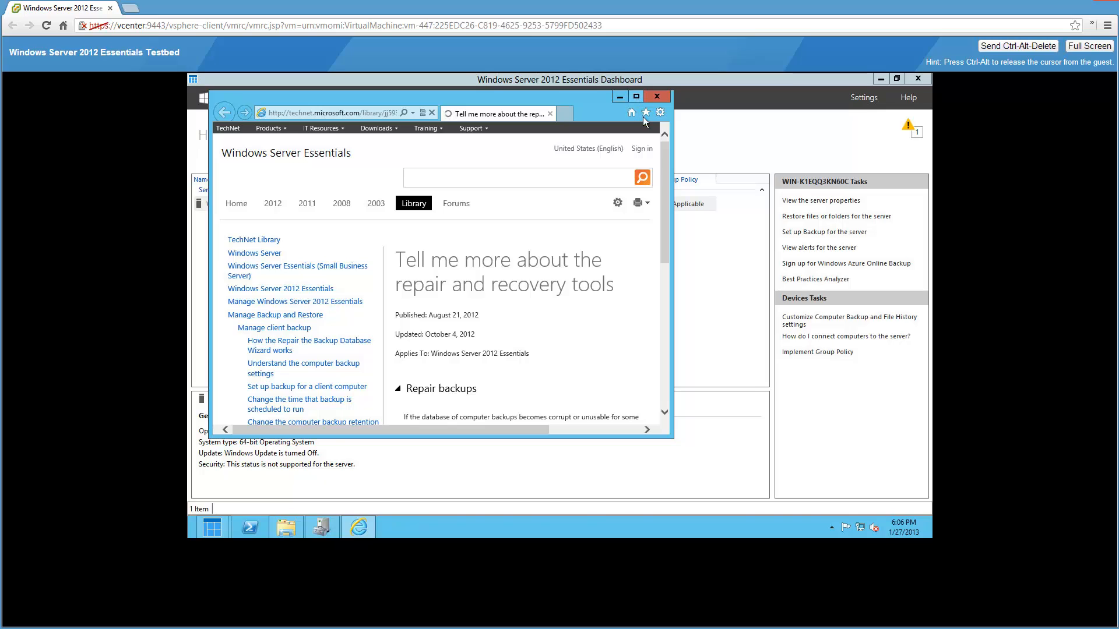
{"action": "left_click", "coordinate": [636, 96]}
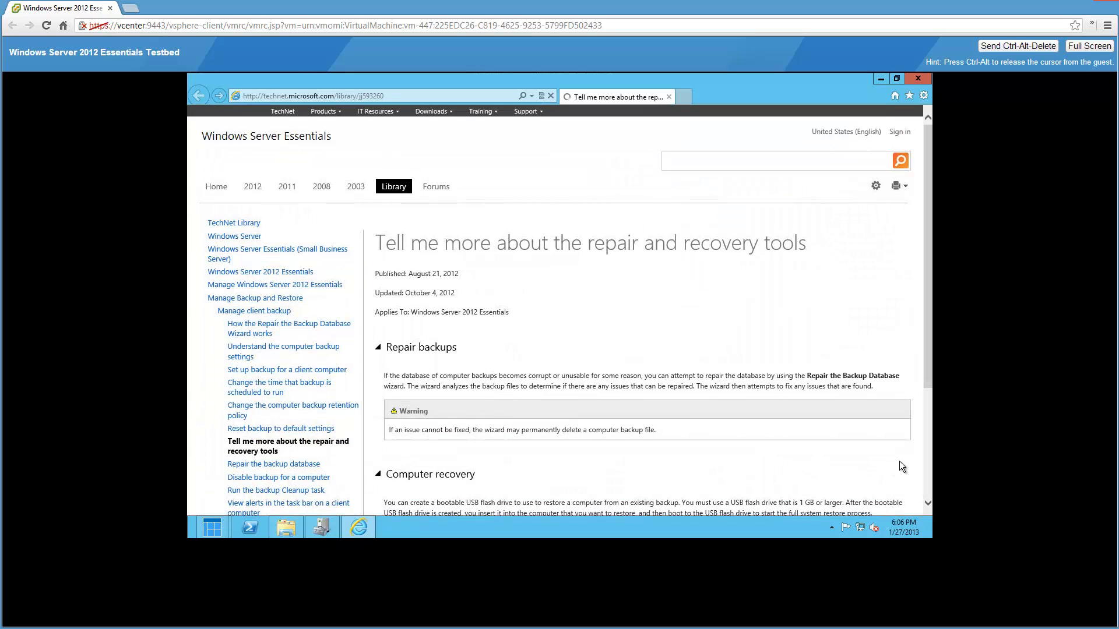
{"action": "left_click_drag", "start_coordinate": [927, 369], "coordinate": [925, 417]}
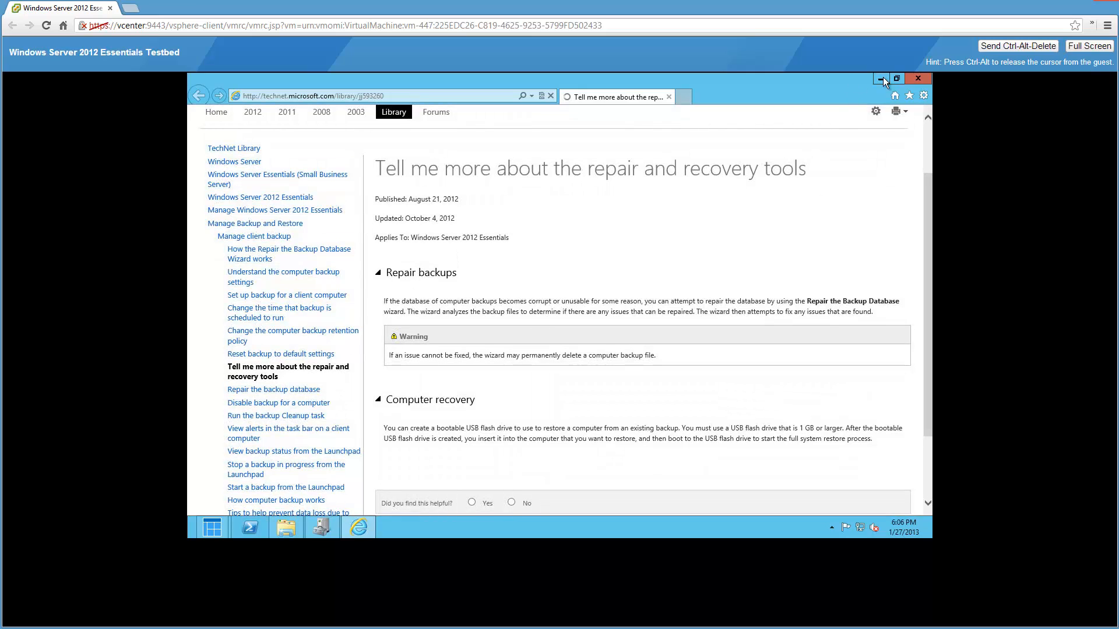
- Minimize the help page and Dashboard, close Computer and Device Manager, and centre the backup tools dialog
{"action": "left_click", "coordinate": [881, 78]}
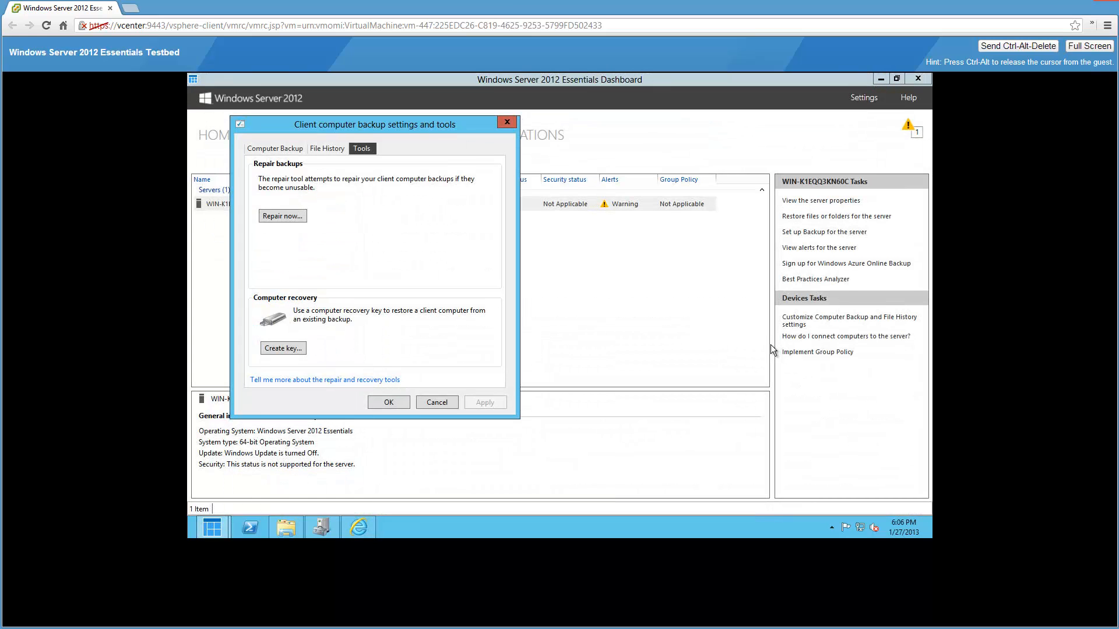
{"action": "left_click", "coordinate": [881, 78]}
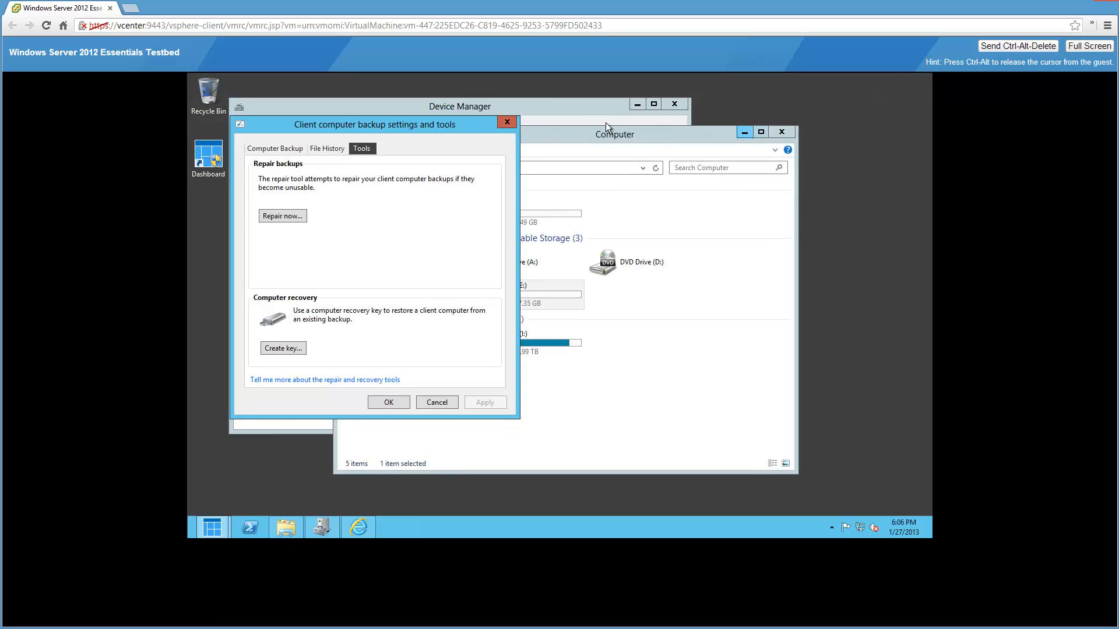
{"action": "left_click", "coordinate": [674, 104]}
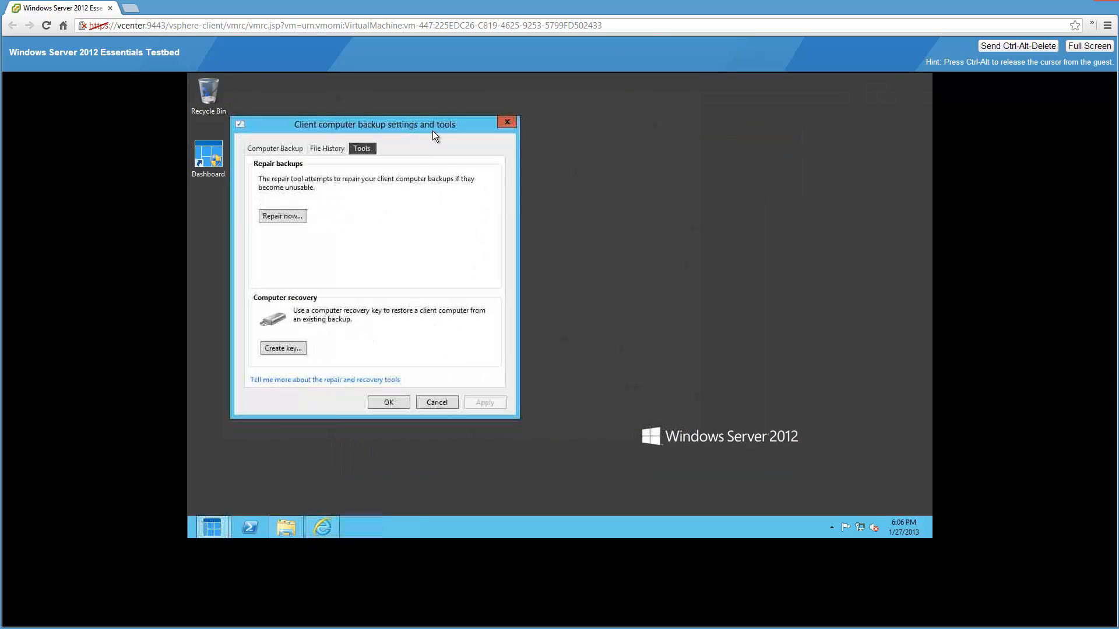
{"action": "left_click_drag", "start_coordinate": [431, 125], "coordinate": [593, 135]}
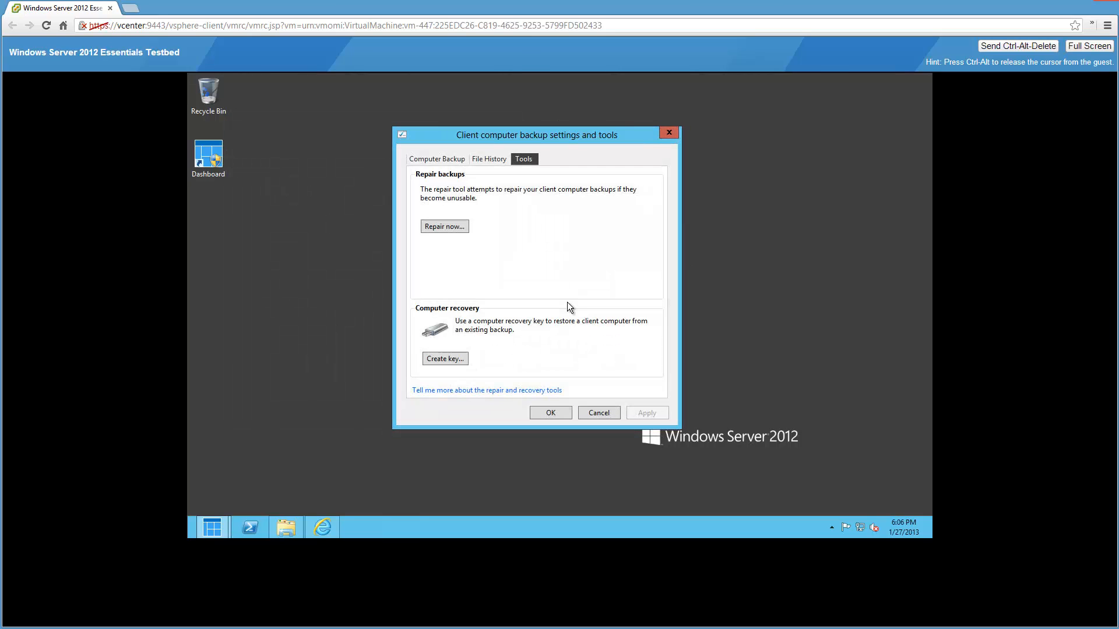
- Create a computer recovery key on the JetFlash Transcend 8GB (E:) flash drive
{"action": "left_click", "coordinate": [445, 360]}
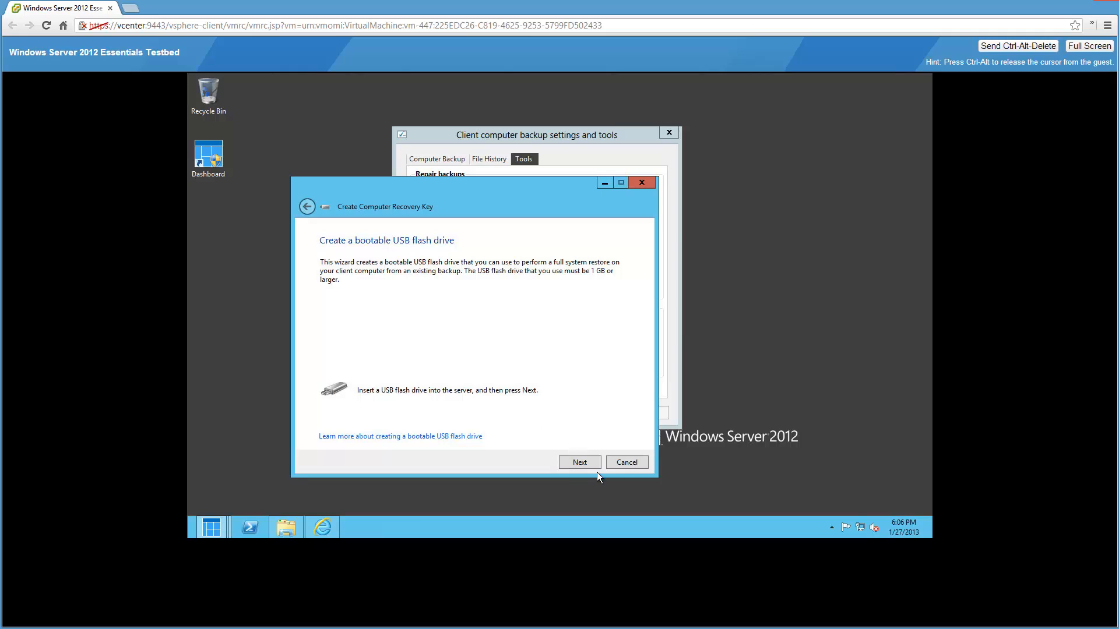
{"action": "left_click", "coordinate": [592, 466]}
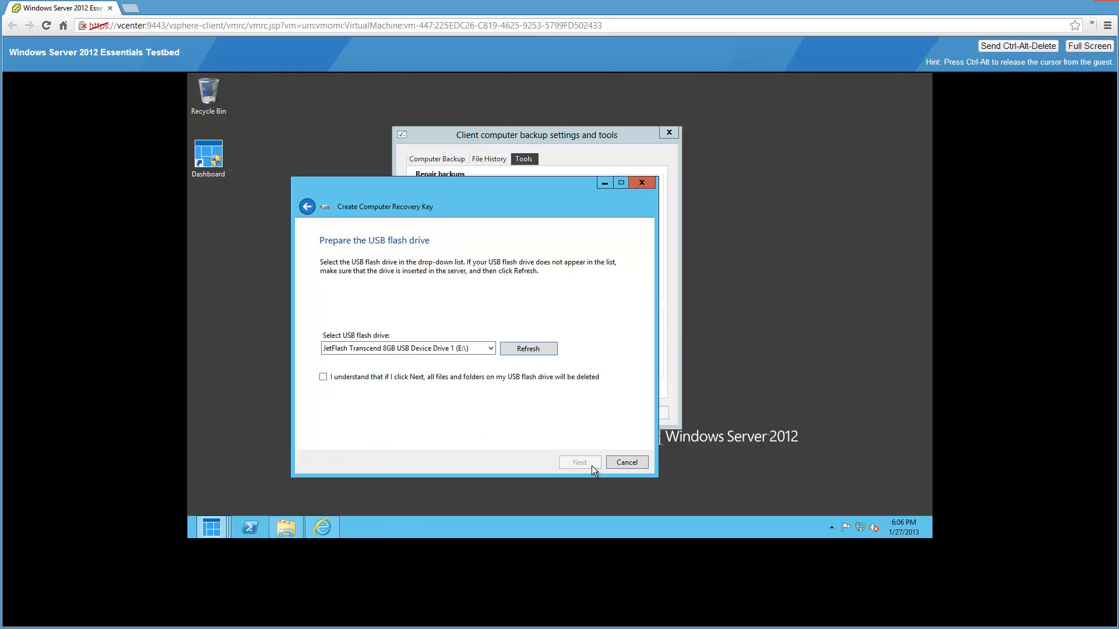
{"action": "left_click", "coordinate": [491, 346]}
{"action": "left_click", "coordinate": [620, 357]}
{"action": "left_click", "coordinate": [585, 468]}
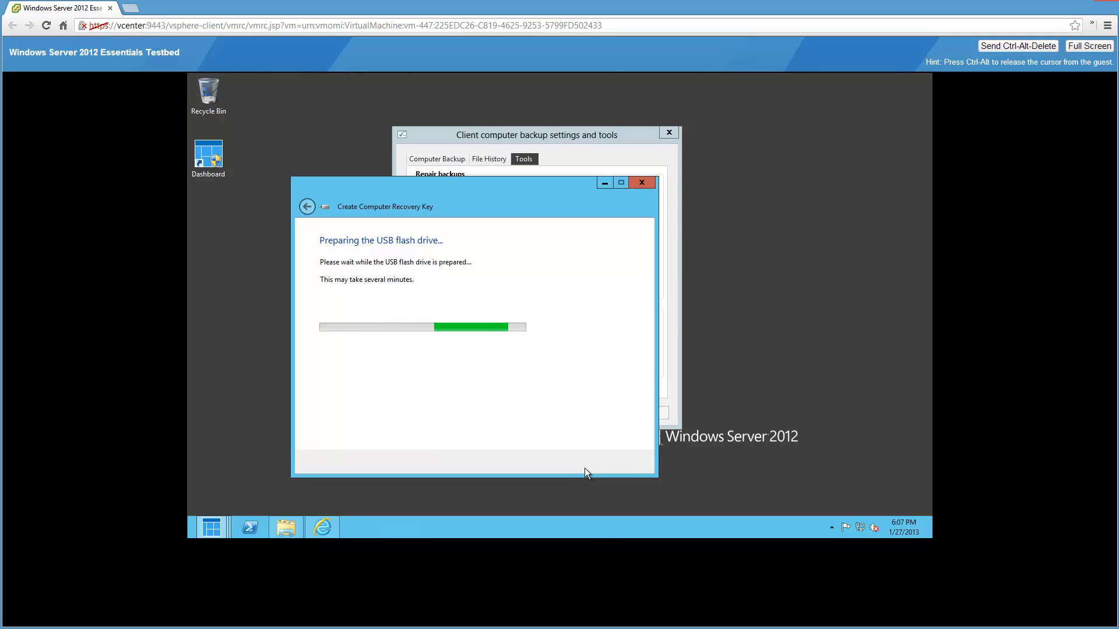
- Show Task Manager's Ethernet performance graph beside the recovery progress window, then return to vSphere Client
{"action": "right_click", "coordinate": [772, 530]}
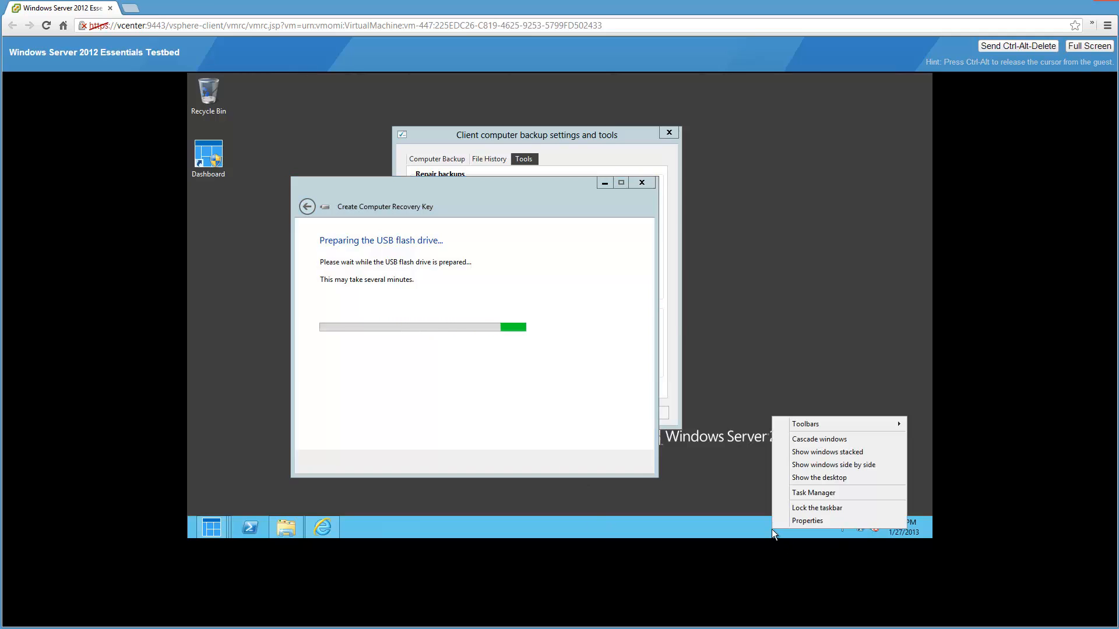
{"action": "left_click", "coordinate": [800, 493]}
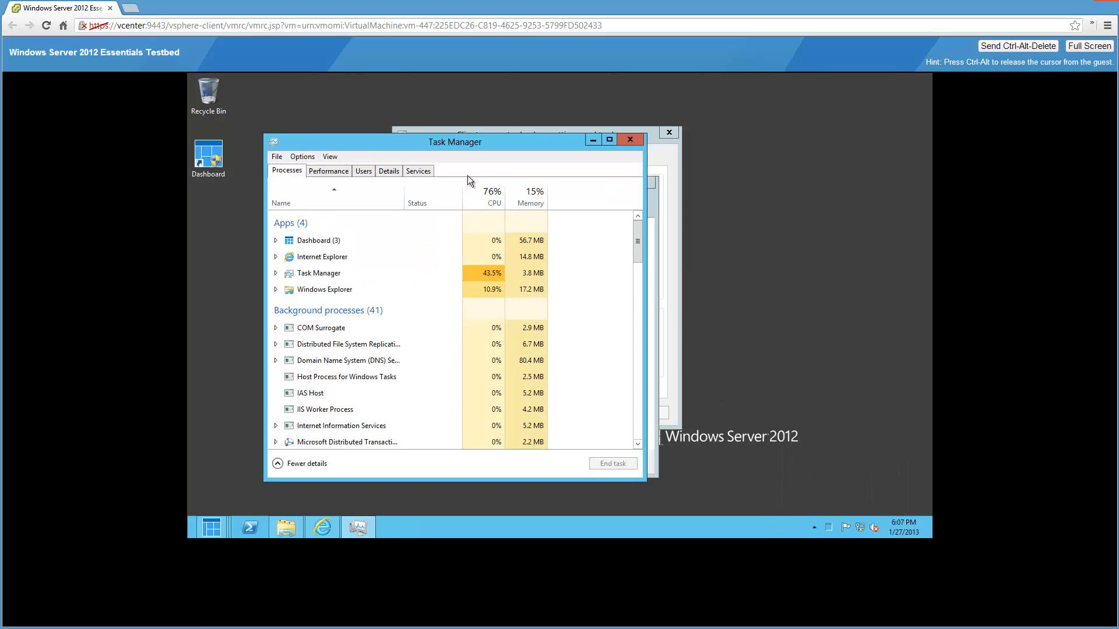
{"action": "left_click_drag", "start_coordinate": [460, 143], "coordinate": [708, 110]}
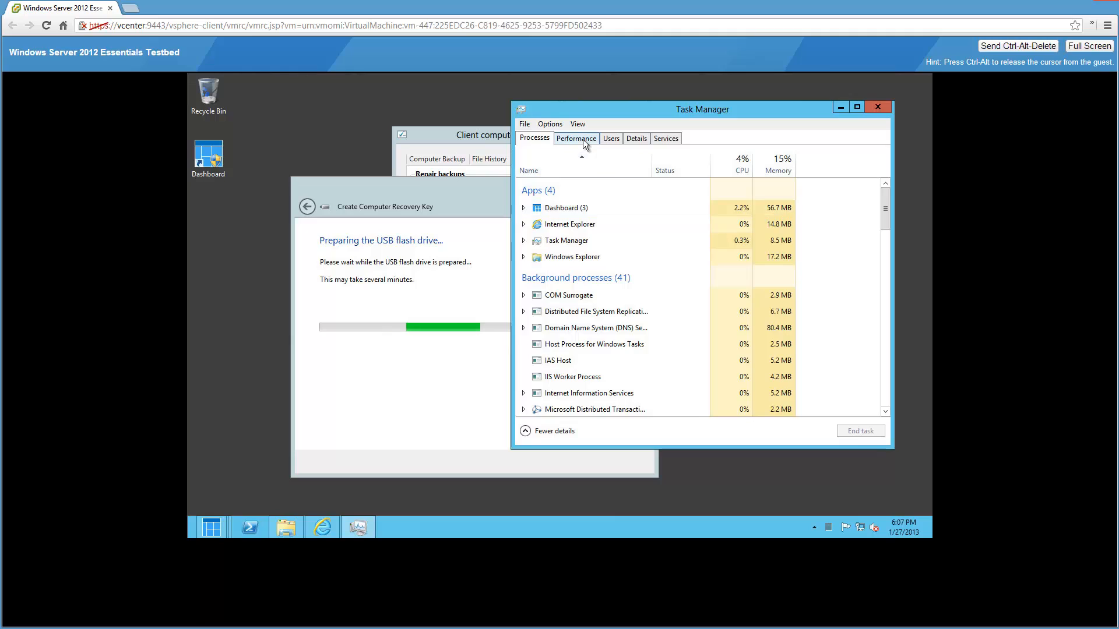
{"action": "left_click", "coordinate": [583, 139]}
{"action": "left_click", "coordinate": [551, 225]}
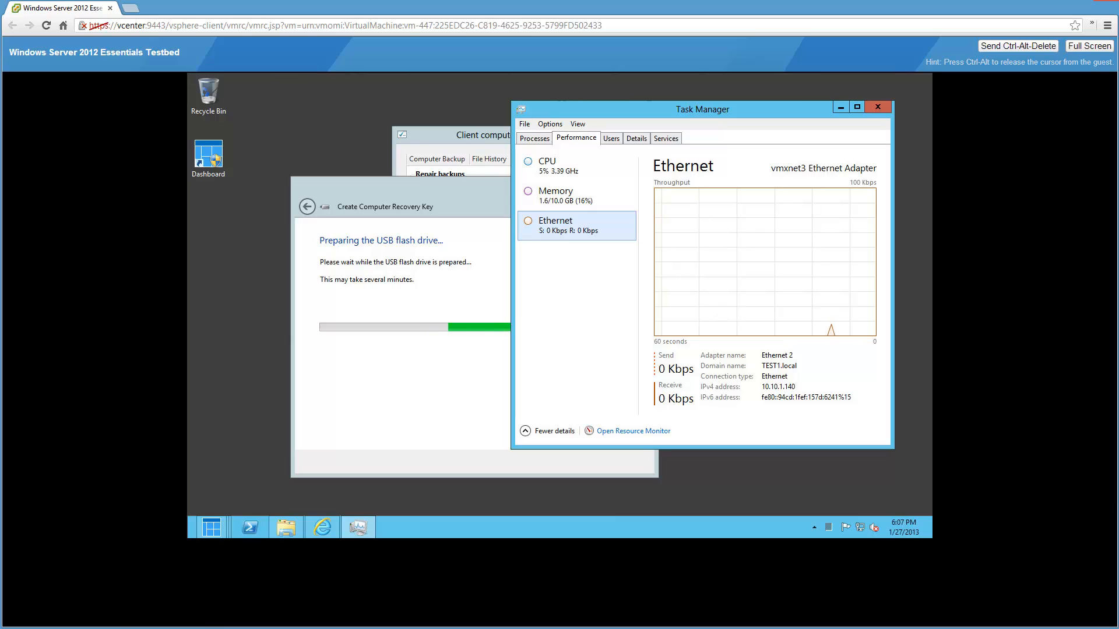
{"action": "left_click", "coordinate": [108, 628]}
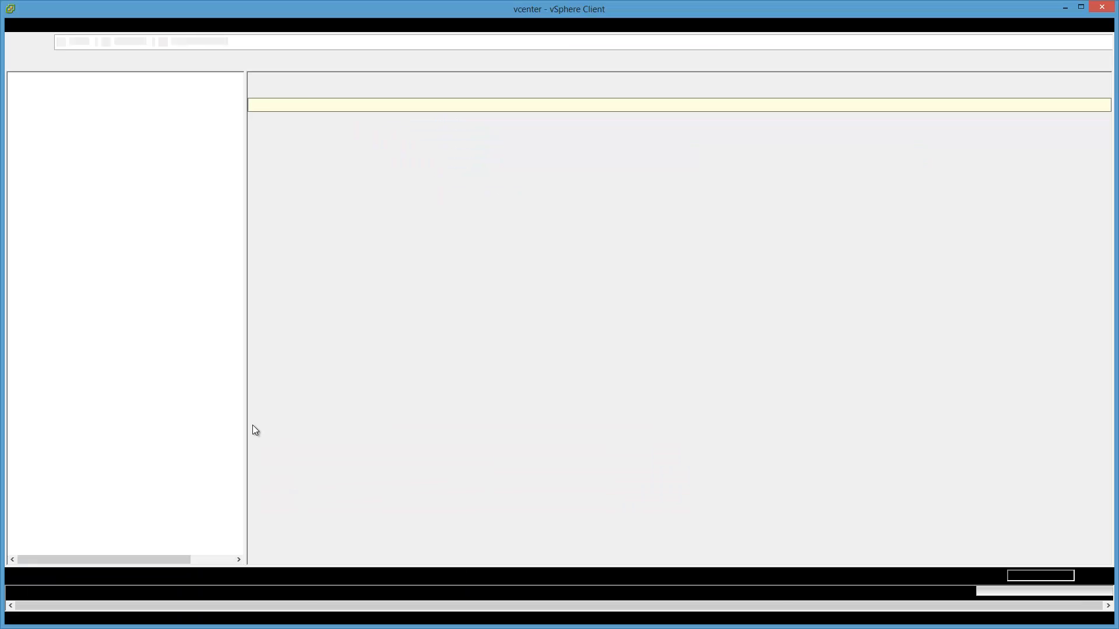
- Show the testbed VM's Performance tab with the Realtime time range and scroll down through the charts
{"action": "left_click", "coordinate": [1104, 106]}
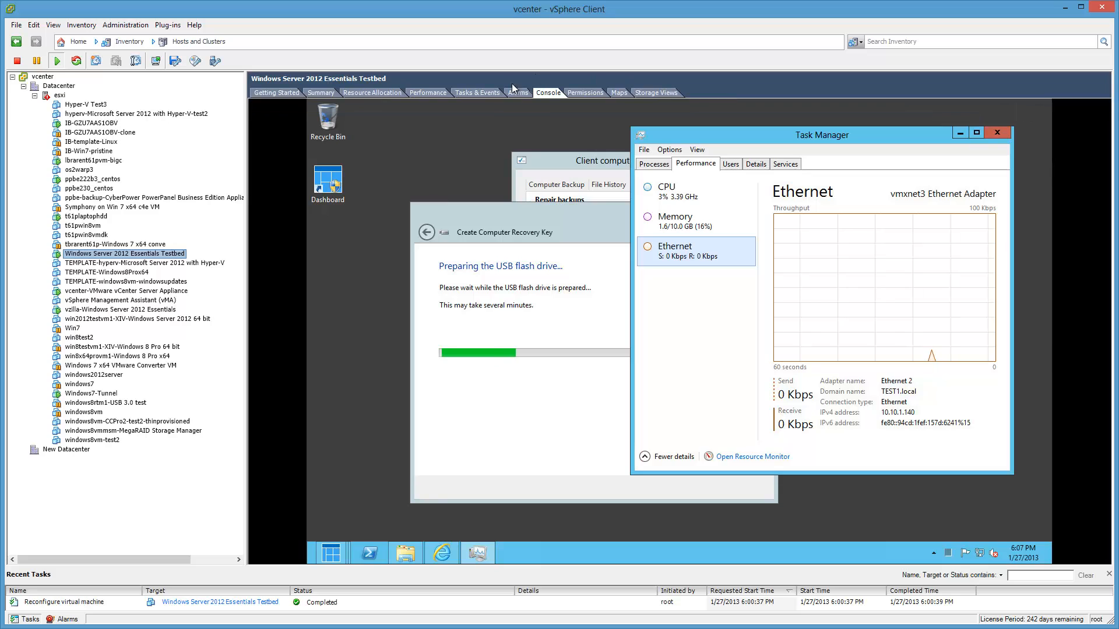
{"action": "left_click", "coordinate": [320, 93]}
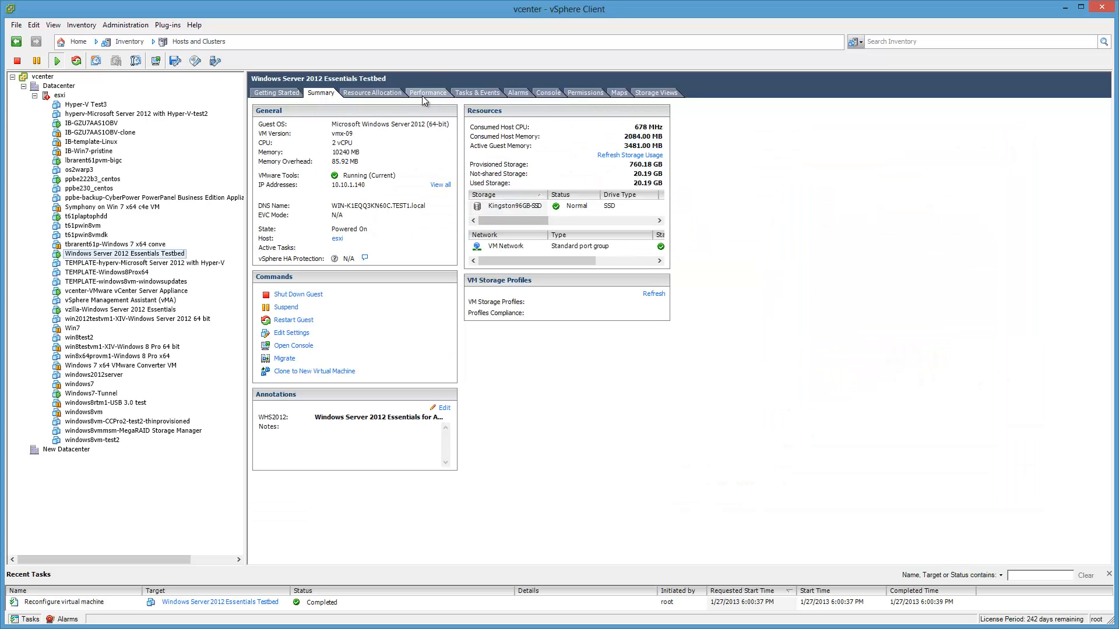
{"action": "left_click", "coordinate": [423, 96]}
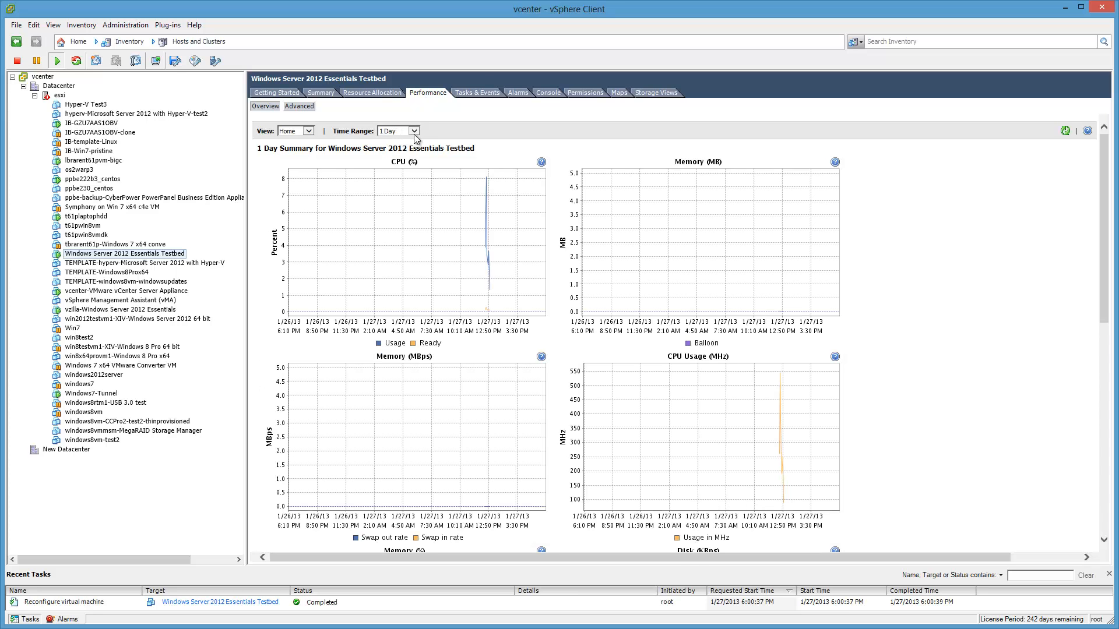
{"action": "left_click", "coordinate": [414, 132]}
{"action": "key", "text": "Up"}
{"action": "key", "text": "Return"}
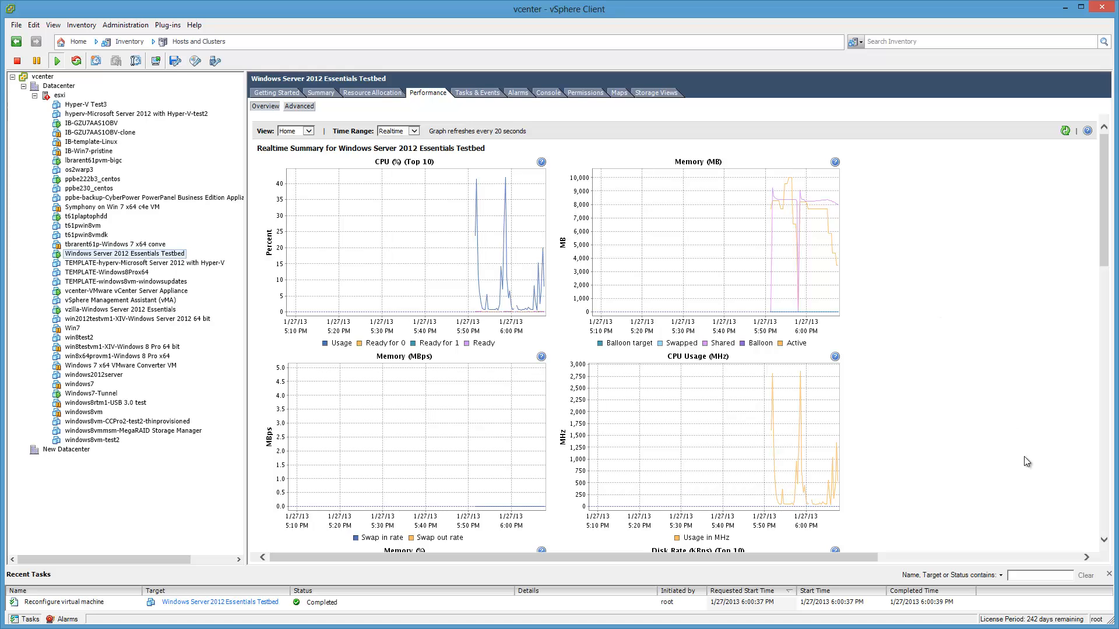
{"action": "left_click", "coordinate": [1104, 516]}
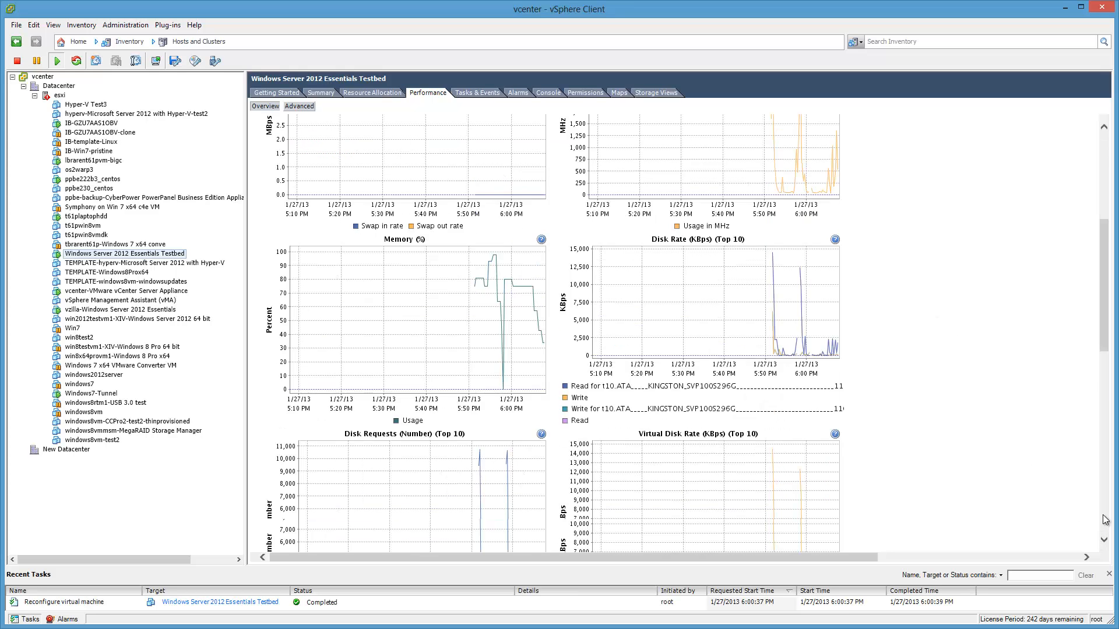
{"action": "left_click", "coordinate": [1103, 515]}
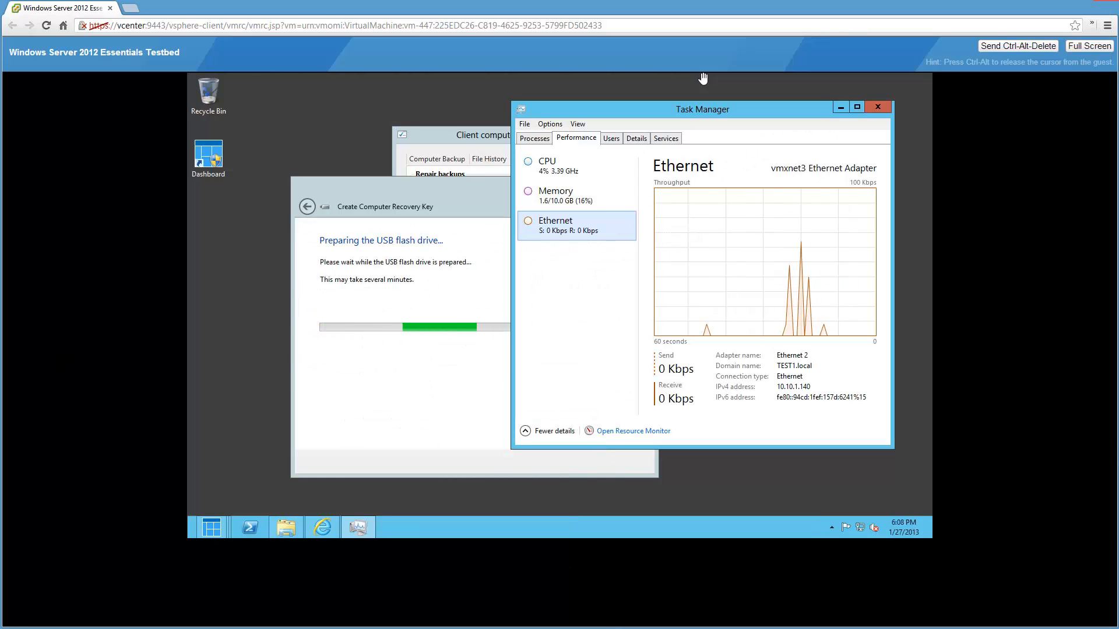
- Open the host Task Manager, move it off the guest one, and minimize it to reveal the VM
{"action": "key", "text": "ctrl+shift+Escape"}
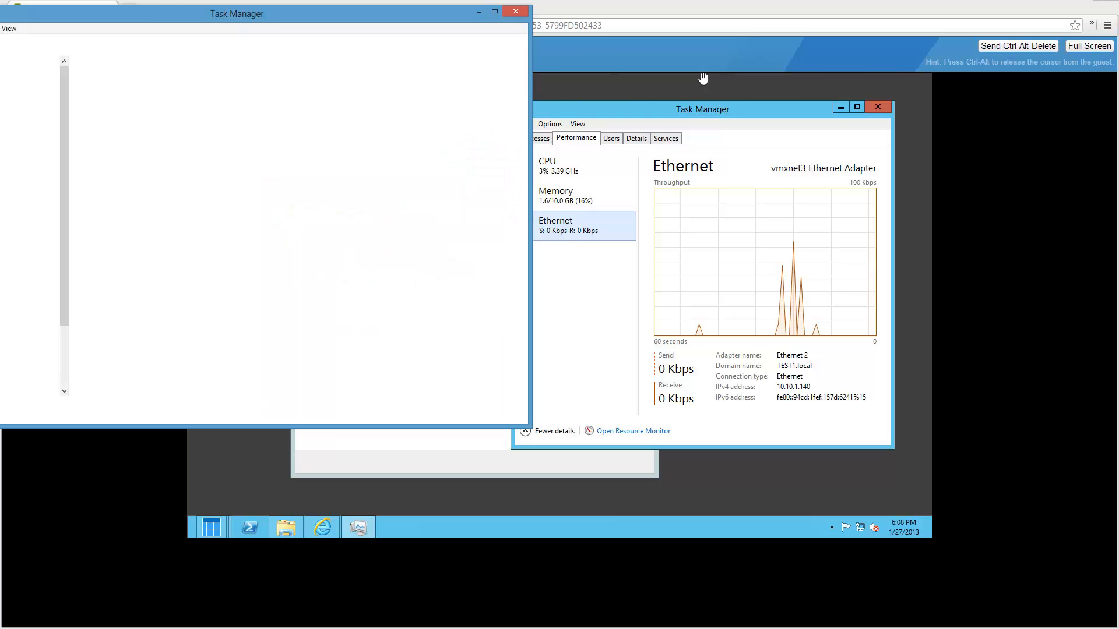
{"action": "left_click_drag", "start_coordinate": [272, 15], "coordinate": [336, 3]}
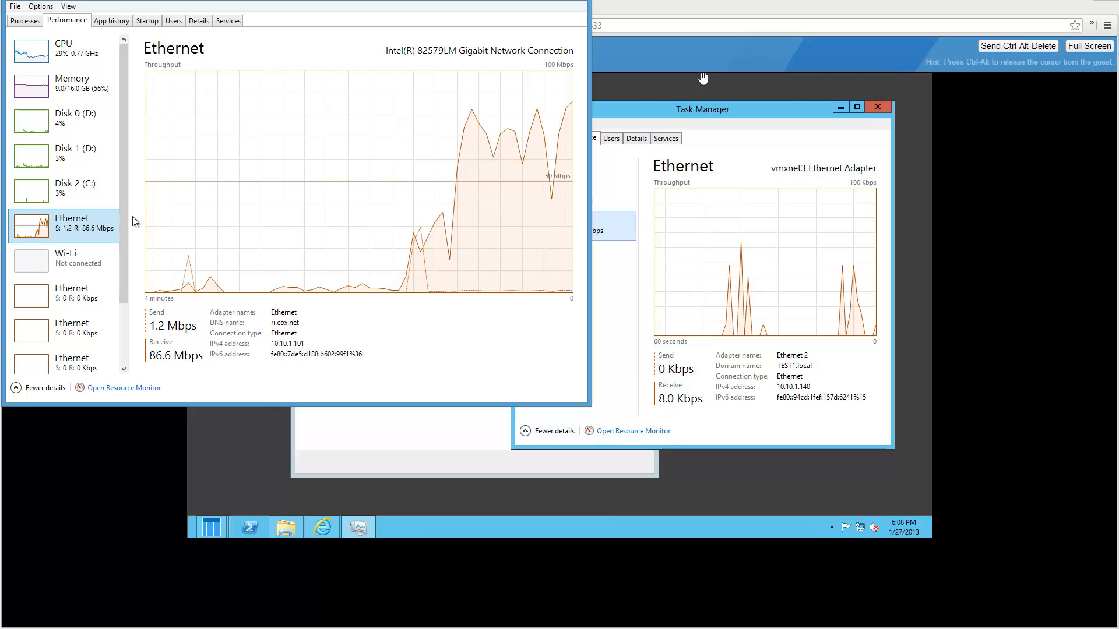
{"action": "left_click_drag", "start_coordinate": [453, 4], "coordinate": [378, 10]}
{"action": "left_click", "coordinate": [703, 79]}
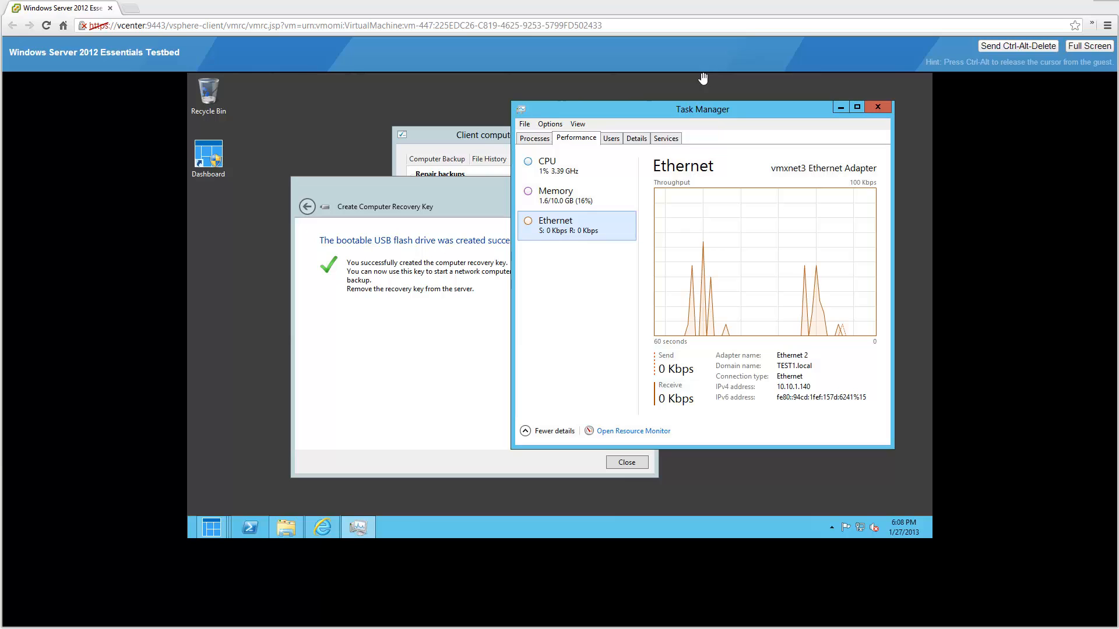
{"action": "key", "text": "ctrl+shift+Escape"}
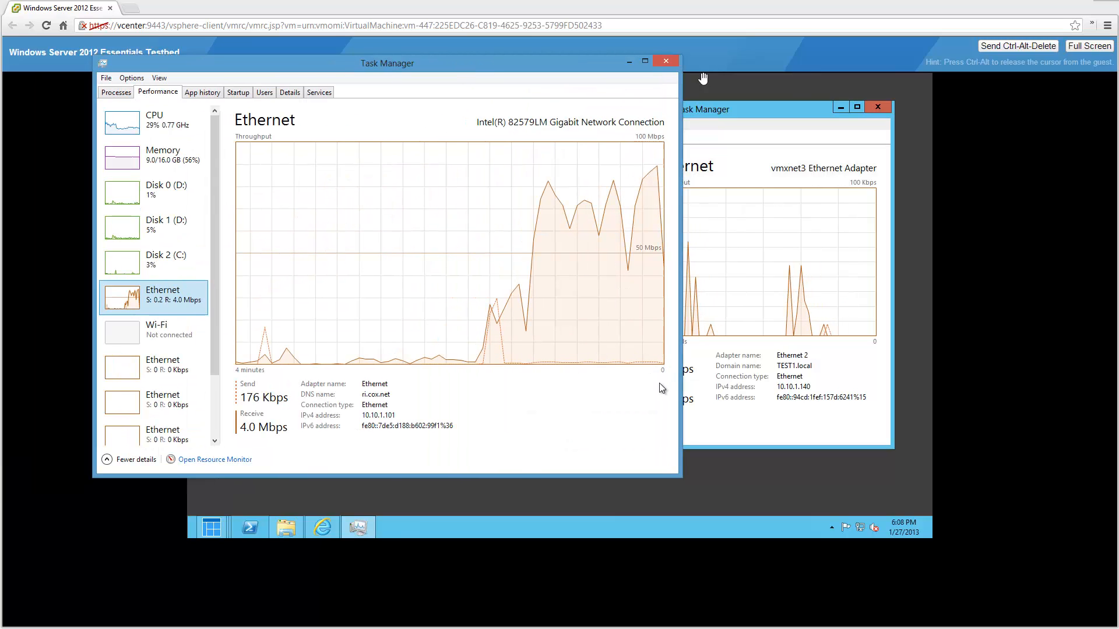
{"action": "left_click", "coordinate": [630, 62]}
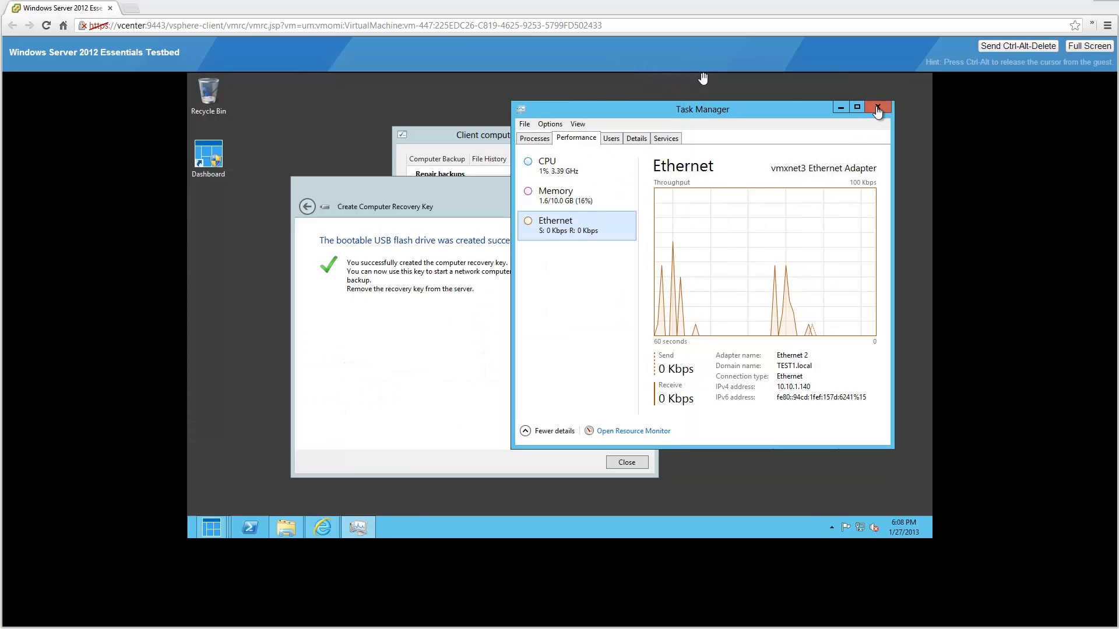
- Minimize the guest Task Manager, close the recovery key confirmation, and browse Removable Disk (E:)'s files
{"action": "left_click", "coordinate": [842, 106]}
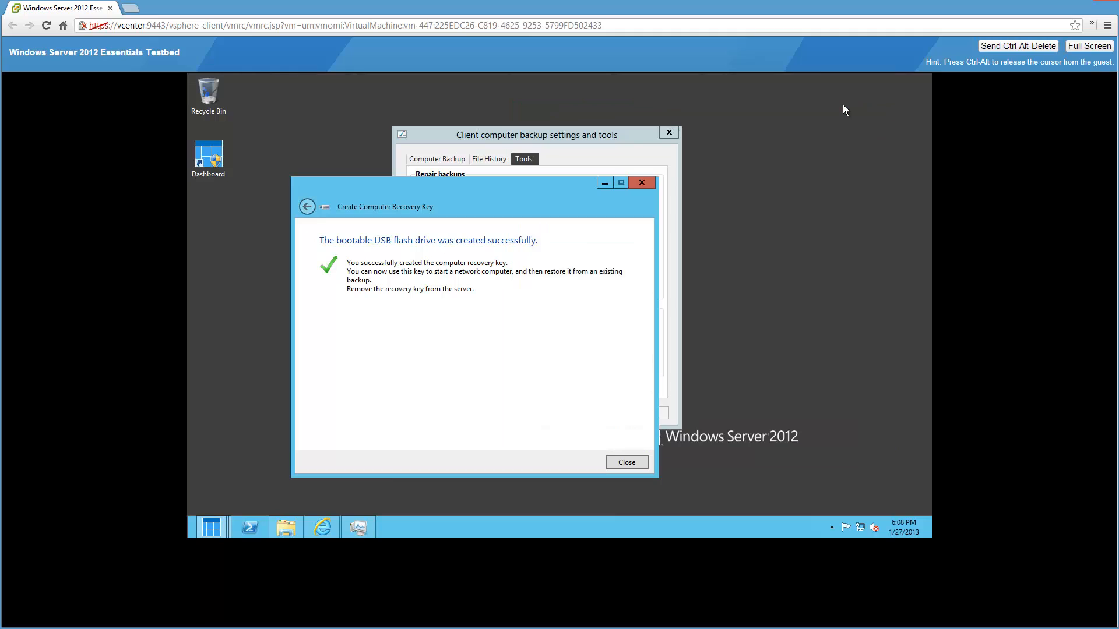
{"action": "left_click", "coordinate": [625, 462]}
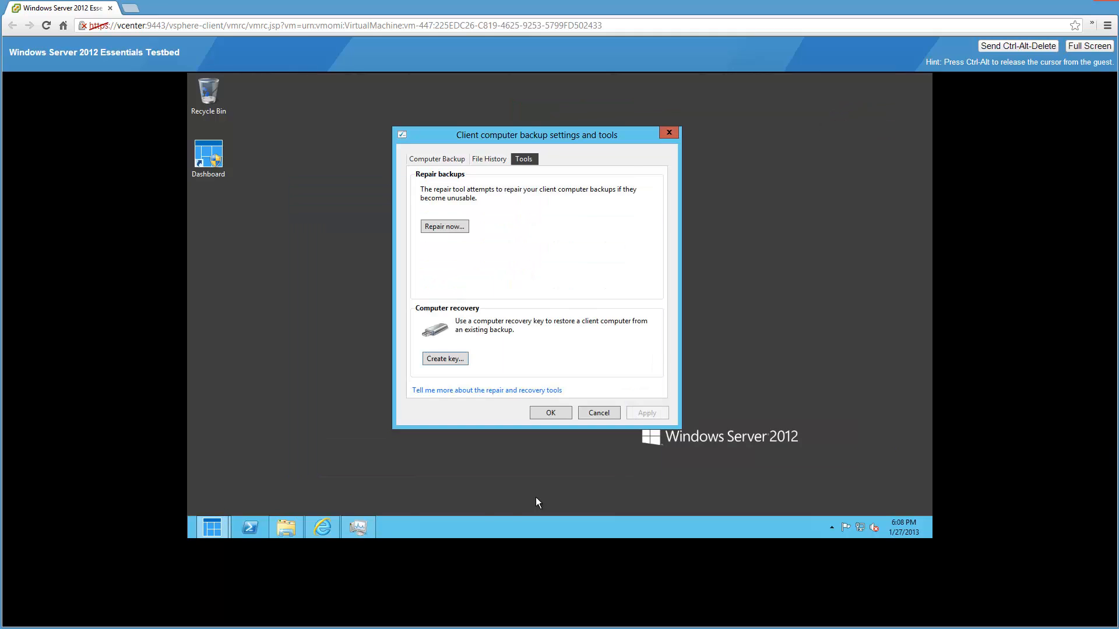
{"action": "left_click", "coordinate": [287, 528]}
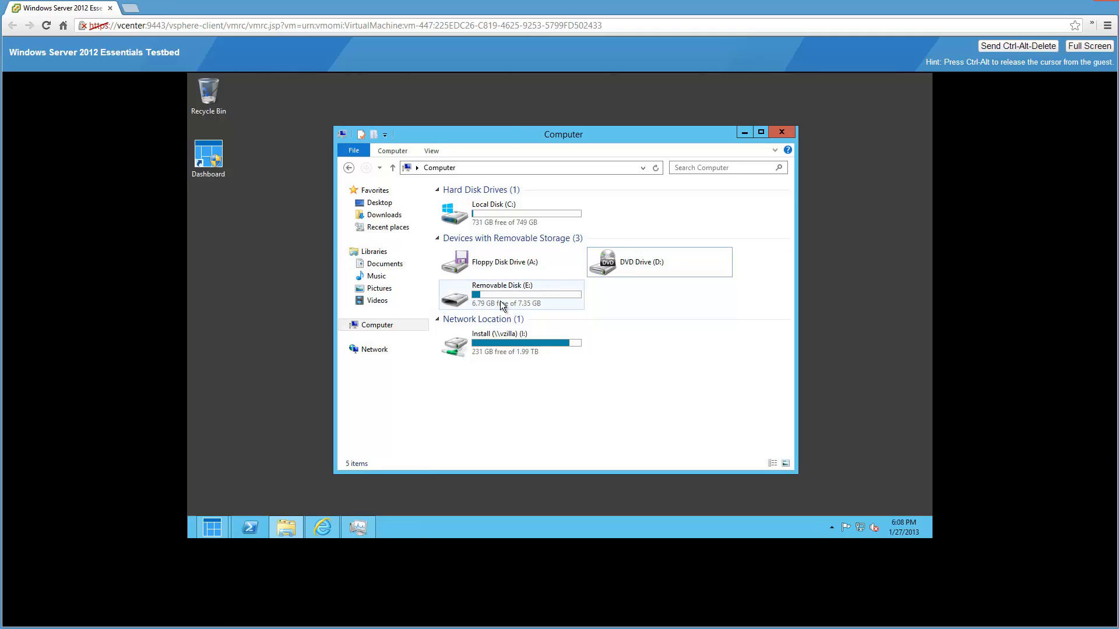
{"action": "double_click", "coordinate": [500, 300]}
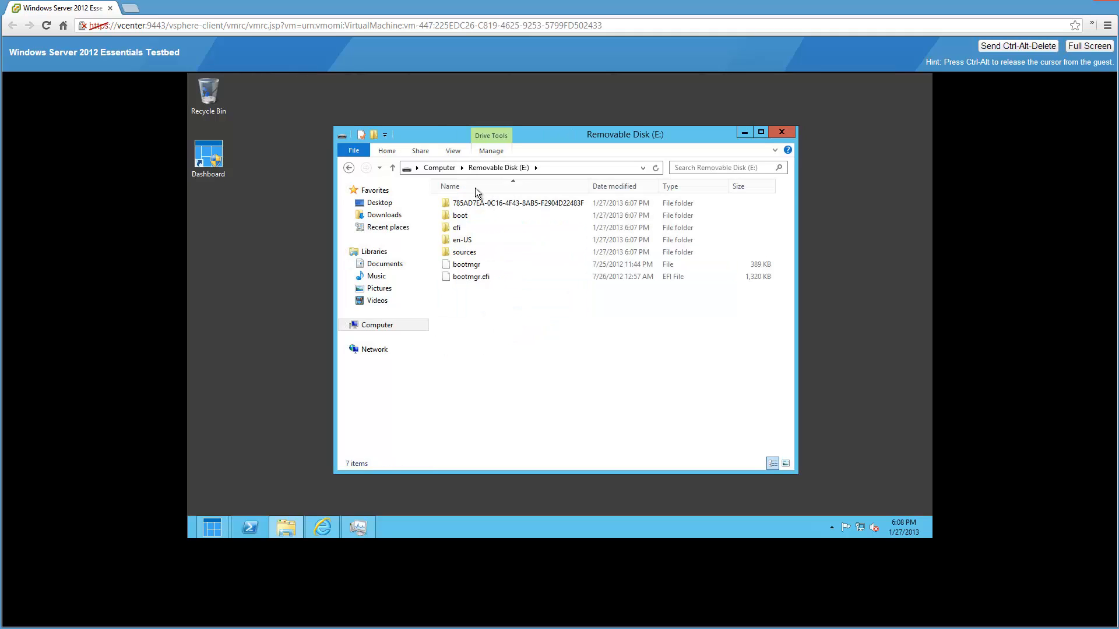
{"action": "left_click", "coordinate": [439, 168]}
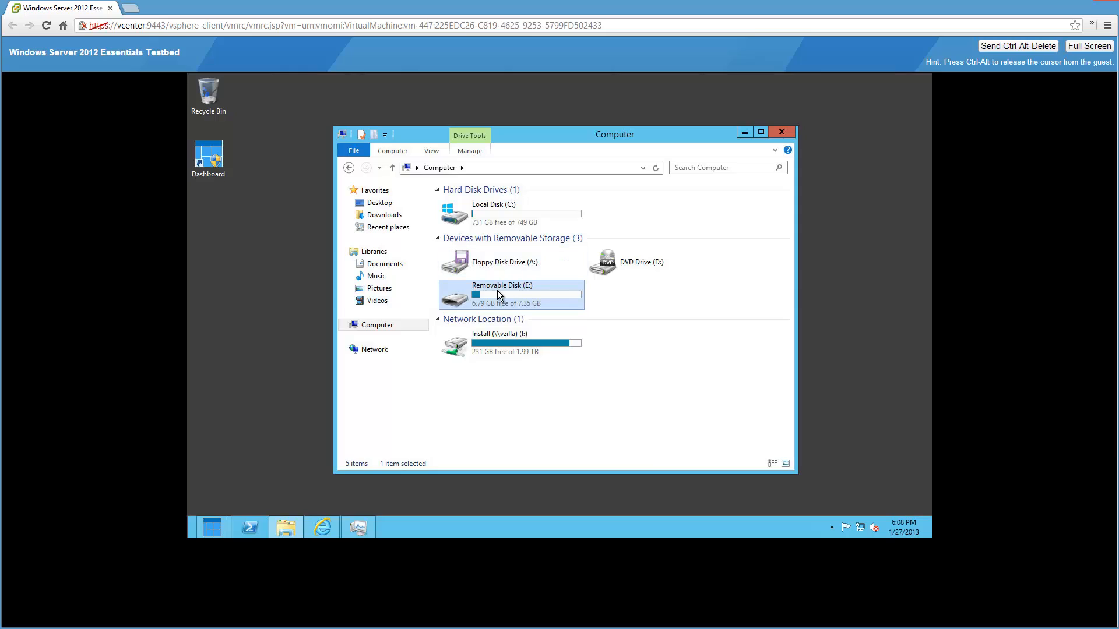
- Open the JetFlash Transcend 8GB USB Device's properties from Removable Disk (E:)'s Hardware tab
{"action": "right_click", "coordinate": [549, 306]}
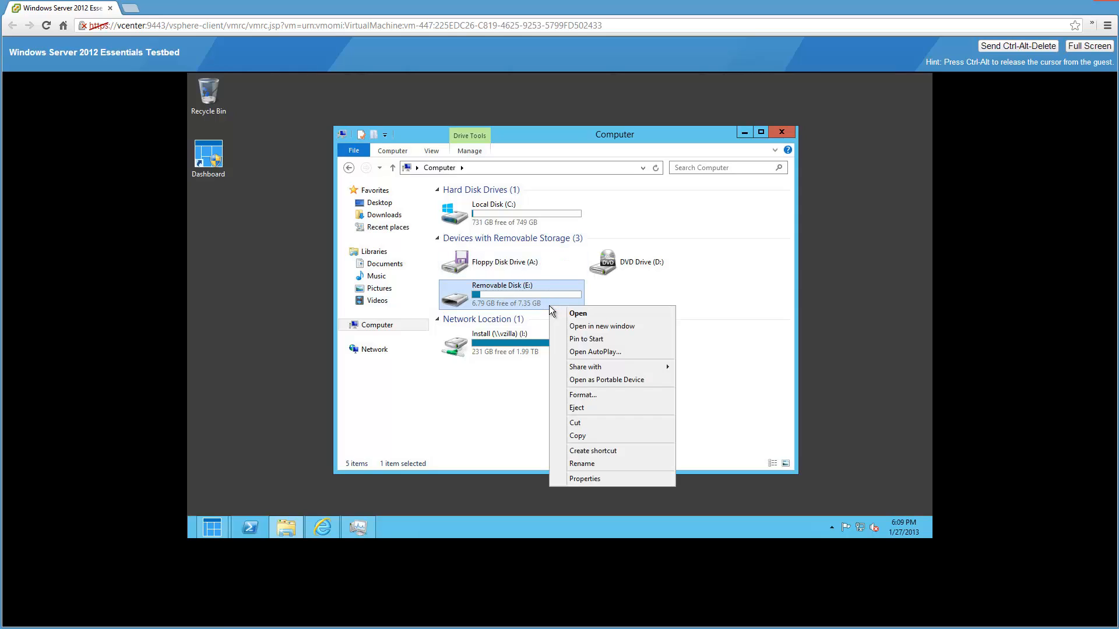
{"action": "left_click", "coordinate": [598, 479]}
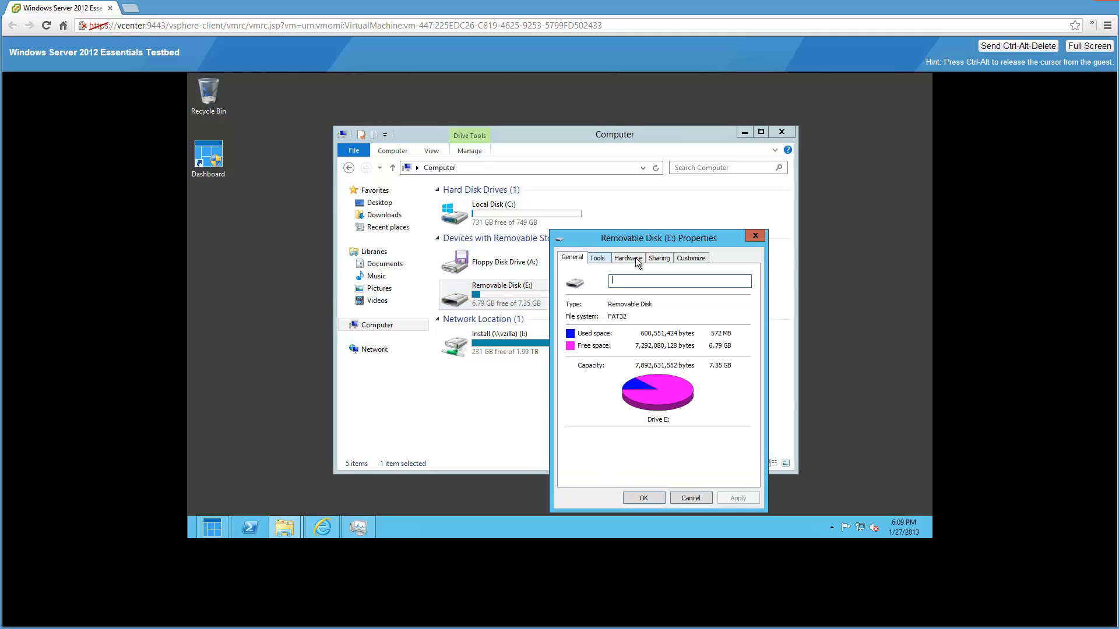
{"action": "left_click", "coordinate": [637, 262]}
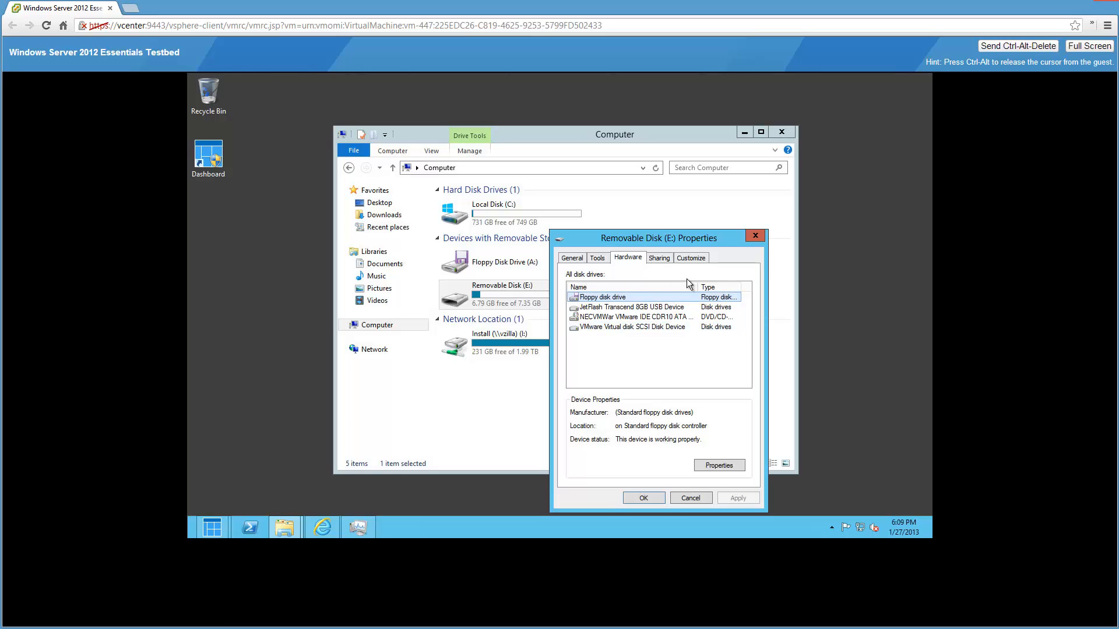
{"action": "left_click", "coordinate": [630, 308]}
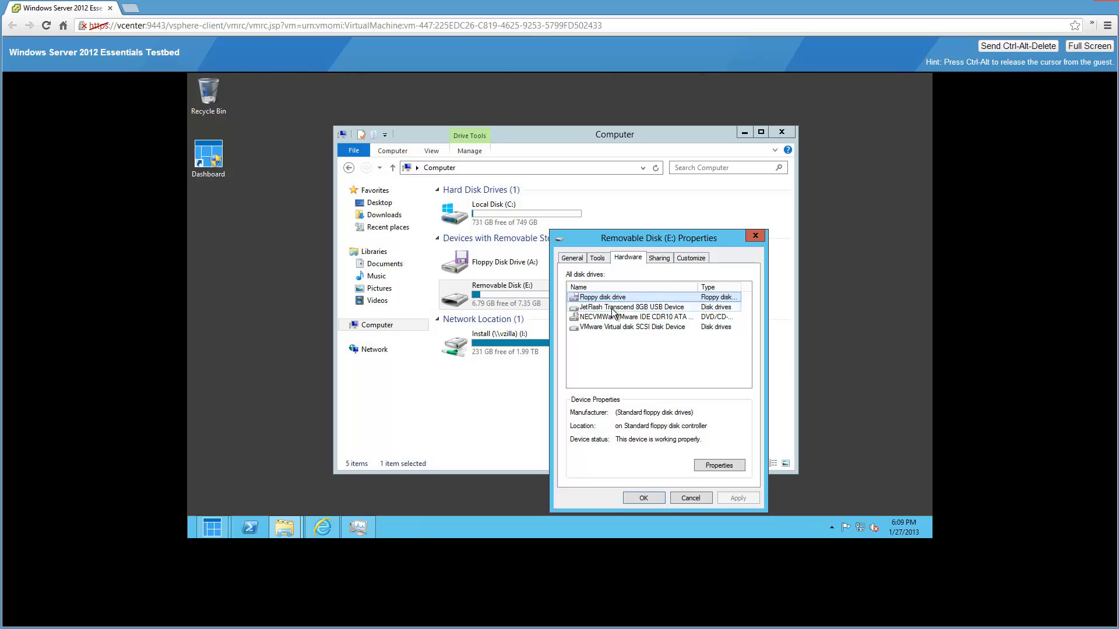
{"action": "left_click", "coordinate": [717, 462]}
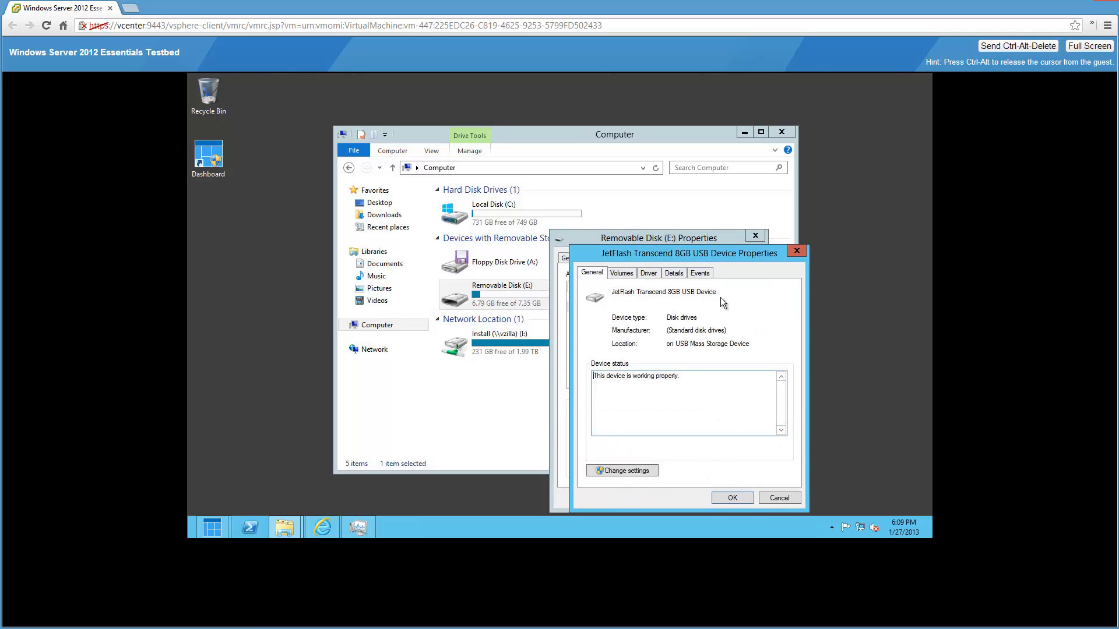
{"action": "left_click_drag", "start_coordinate": [742, 258], "coordinate": [846, 180]}
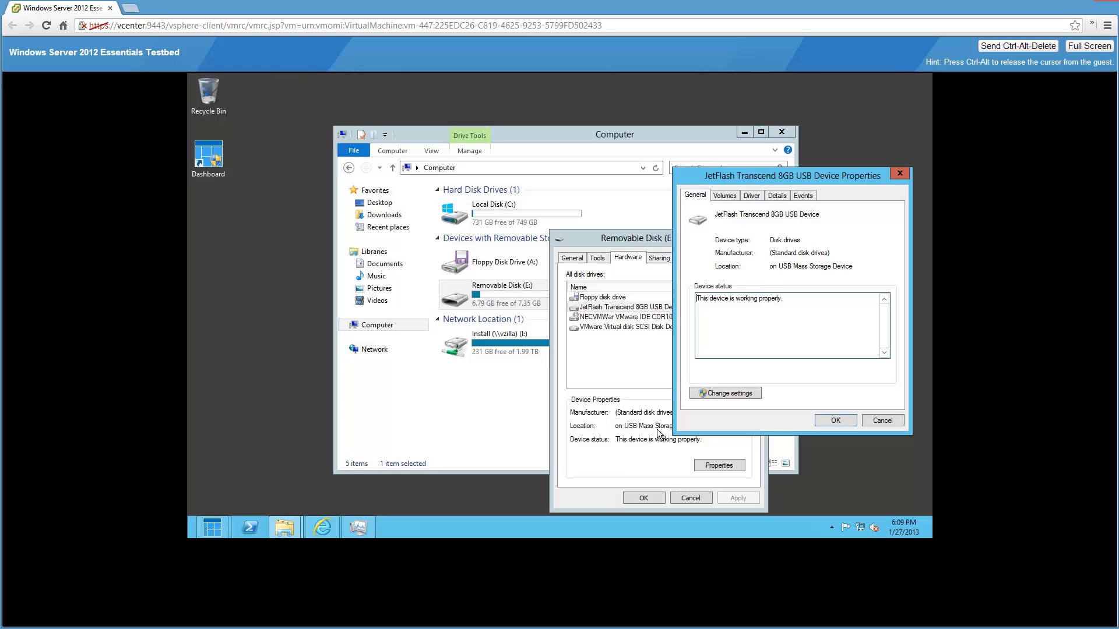
{"action": "left_click", "coordinate": [726, 201]}
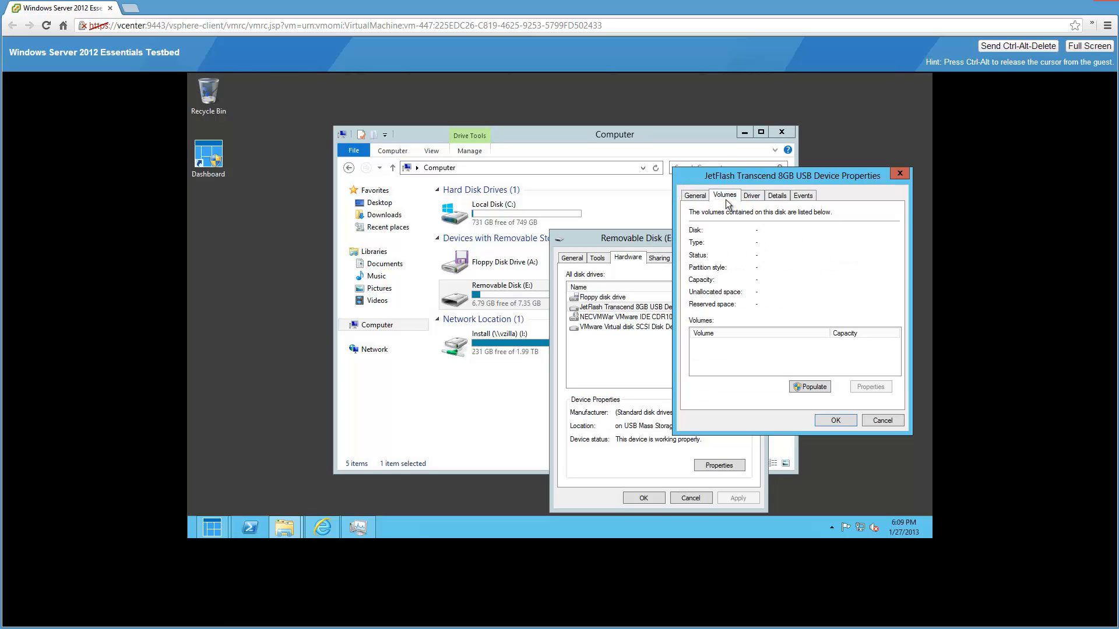
- Review the device's Hardware Ids, Friendly name, Capabilities and Removal policy details, then close its properties
{"action": "left_click", "coordinate": [790, 198]}
{"action": "left_click", "coordinate": [795, 251]}
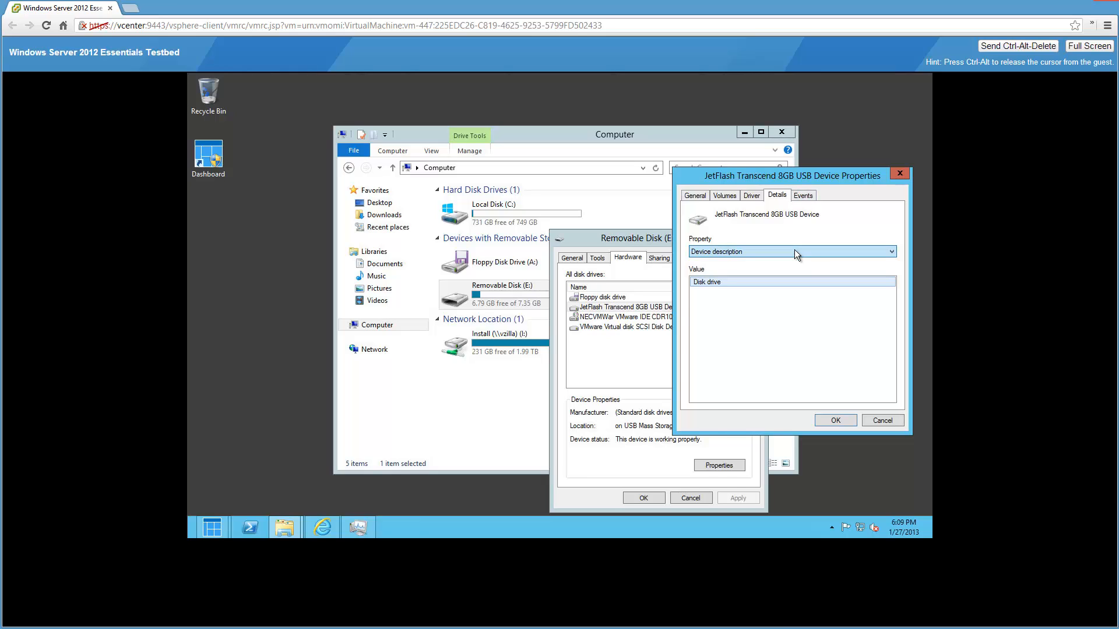
{"action": "left_click", "coordinate": [778, 268]}
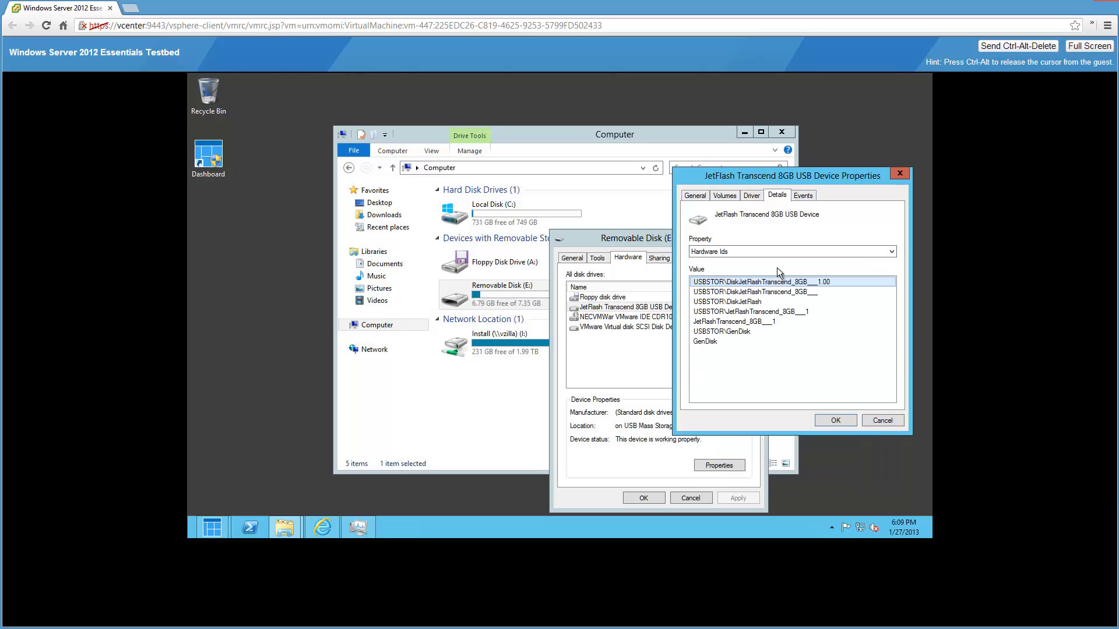
{"action": "left_click", "coordinate": [722, 253]}
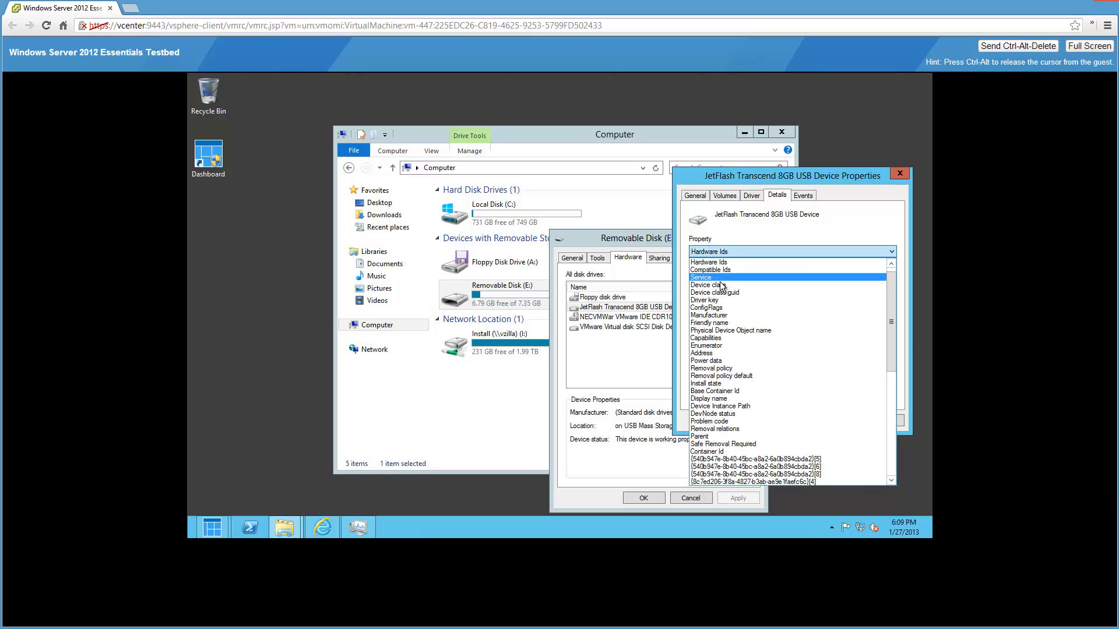
{"action": "left_click", "coordinate": [719, 323]}
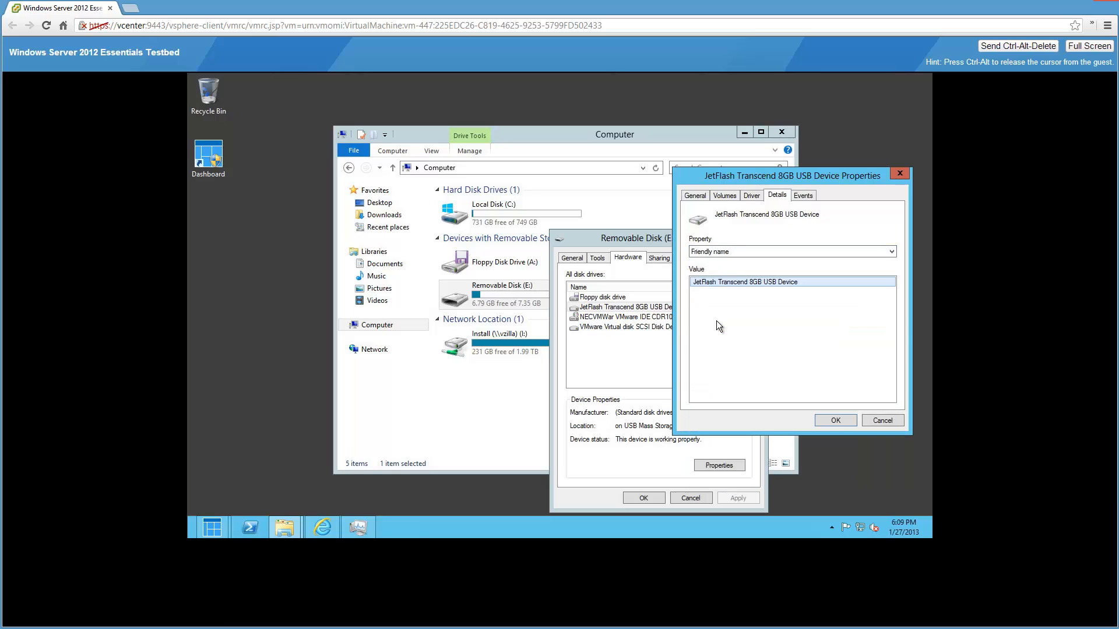
{"action": "left_click", "coordinate": [732, 253]}
{"action": "left_click", "coordinate": [728, 278]}
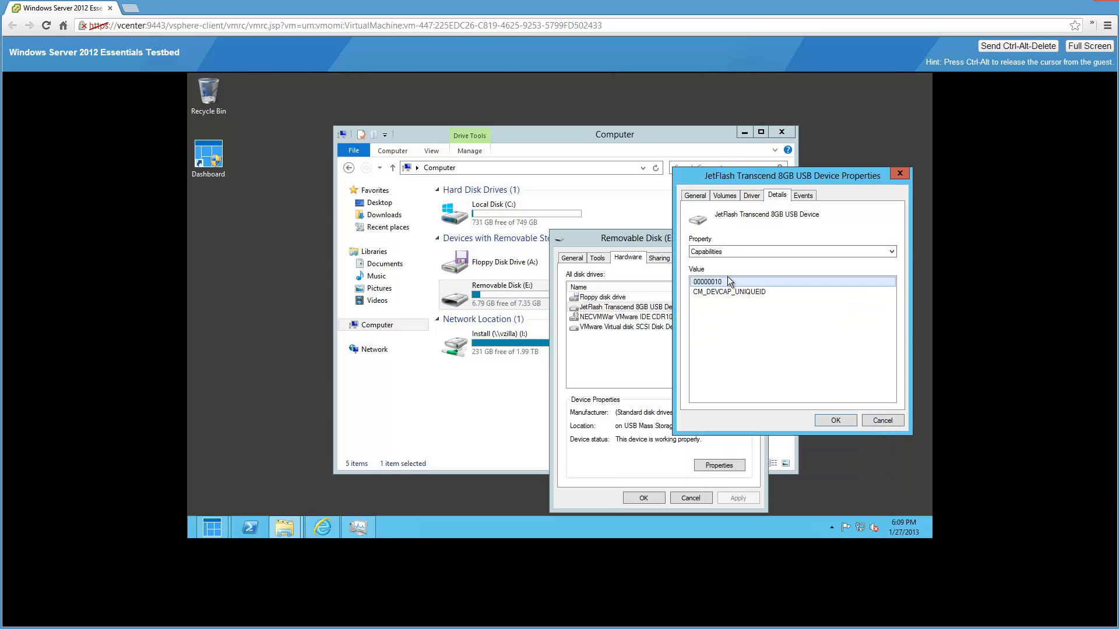
{"action": "key", "text": "Down"}
{"action": "key", "text": "Down"}
{"action": "key", "text": "Down"}
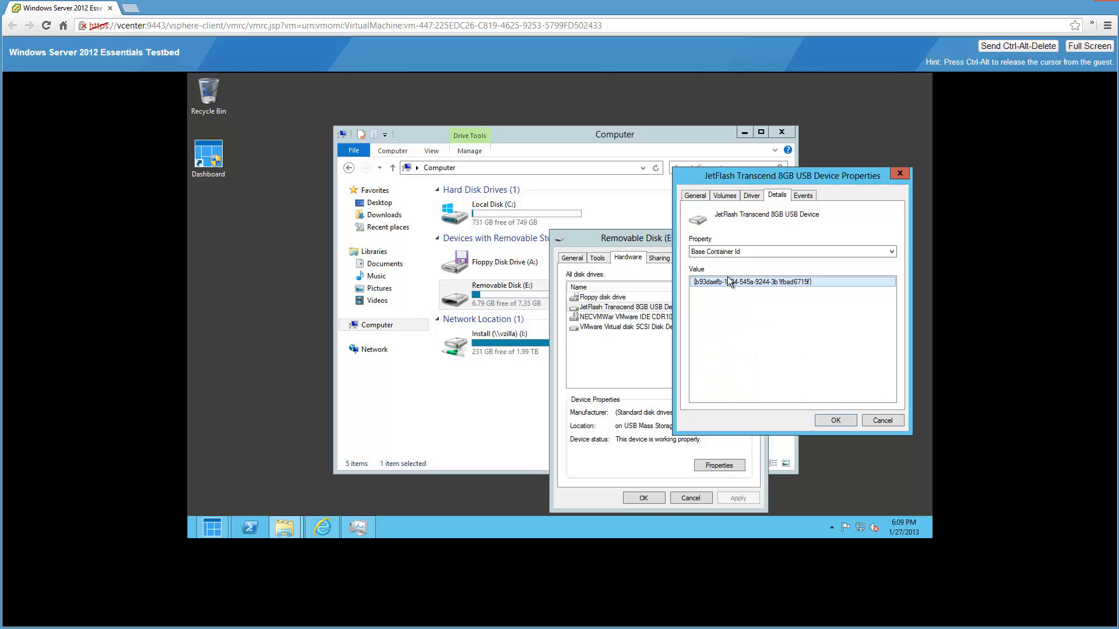
{"action": "key", "text": "Up"}
{"action": "key", "text": "Up"}
{"action": "key", "text": "Up"}
{"action": "key", "text": "Up"}
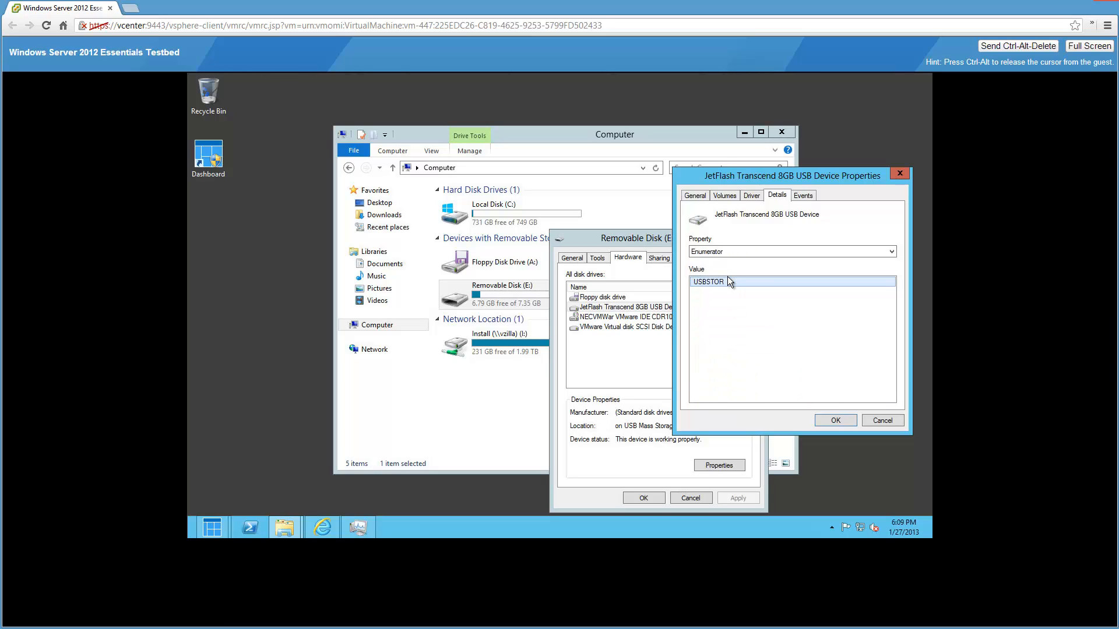
{"action": "key", "text": "Up"}
{"action": "key", "text": "Up"}
{"action": "key", "text": "Up"}
{"action": "key", "text": "Up"}
{"action": "key", "text": "Up"}
{"action": "key", "text": "Up"}
{"action": "key", "text": "Up"}
{"action": "key", "text": "Up"}
{"action": "key", "text": "Up"}
{"action": "key", "text": "Up"}
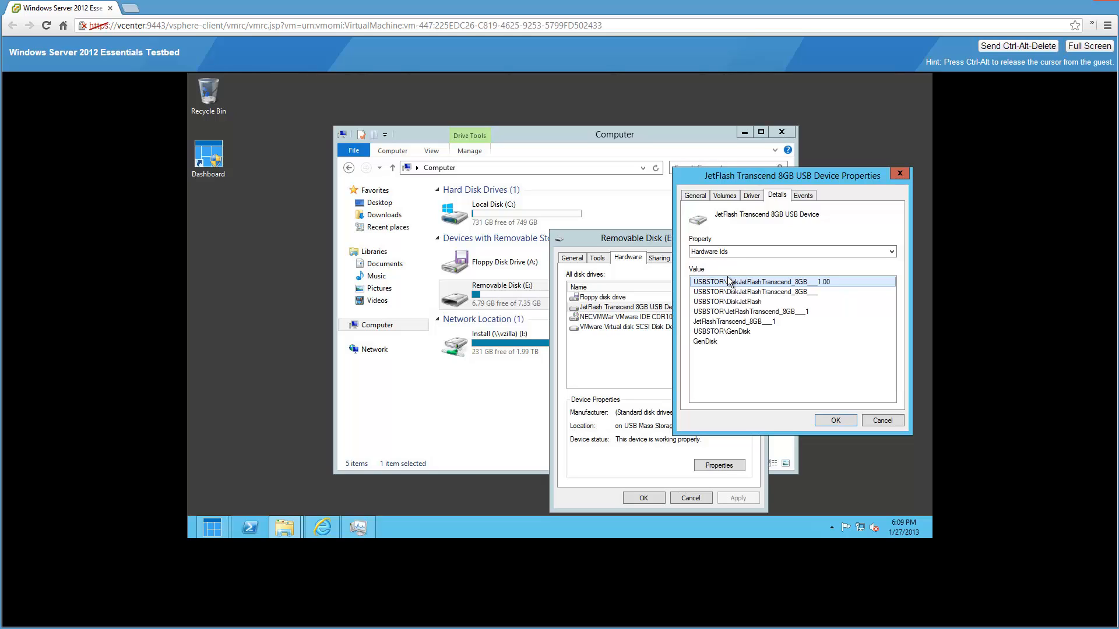
{"action": "key", "text": "Up"}
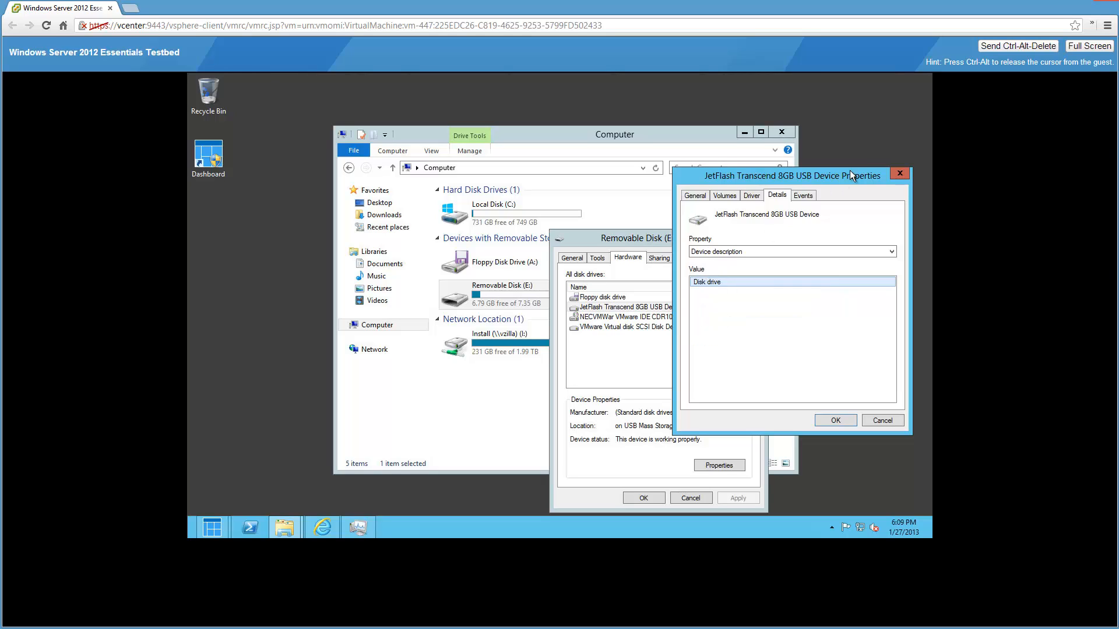
{"action": "left_click", "coordinate": [900, 173]}
- Copy the ATTOBenchMark folder from the ATTO Disk Bench folder on Install (\\vzilla) (I:)
{"action": "left_click", "coordinate": [757, 236]}
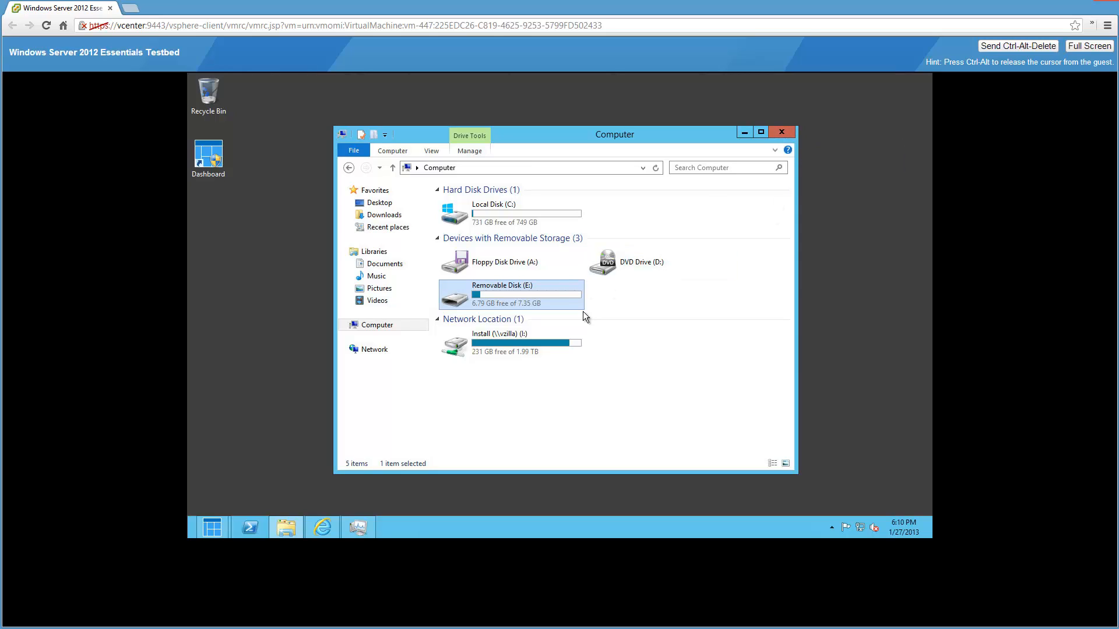
{"action": "double_click", "coordinate": [518, 348]}
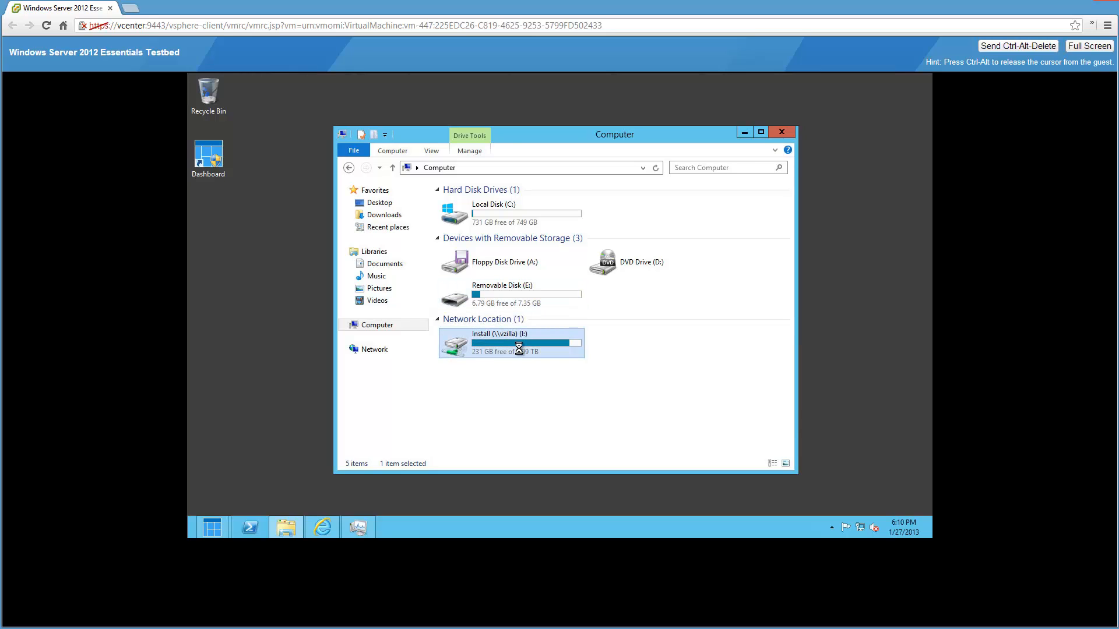
{"action": "double_click", "coordinate": [501, 315]}
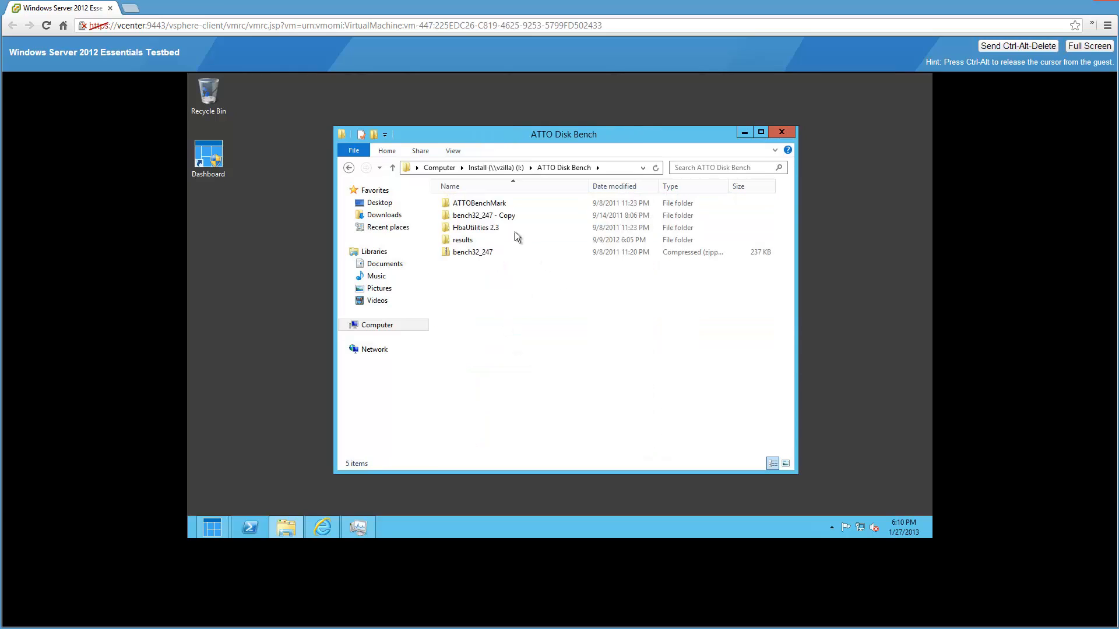
{"action": "right_click", "coordinate": [492, 204]}
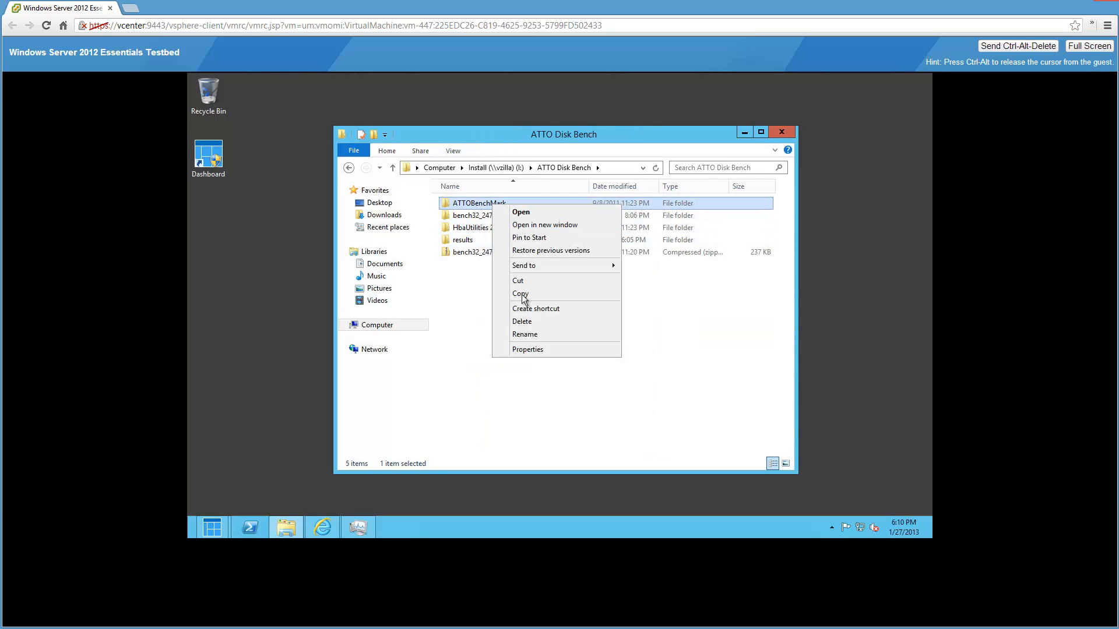
{"action": "left_click", "coordinate": [383, 205]}
{"action": "left_click", "coordinate": [384, 204]}
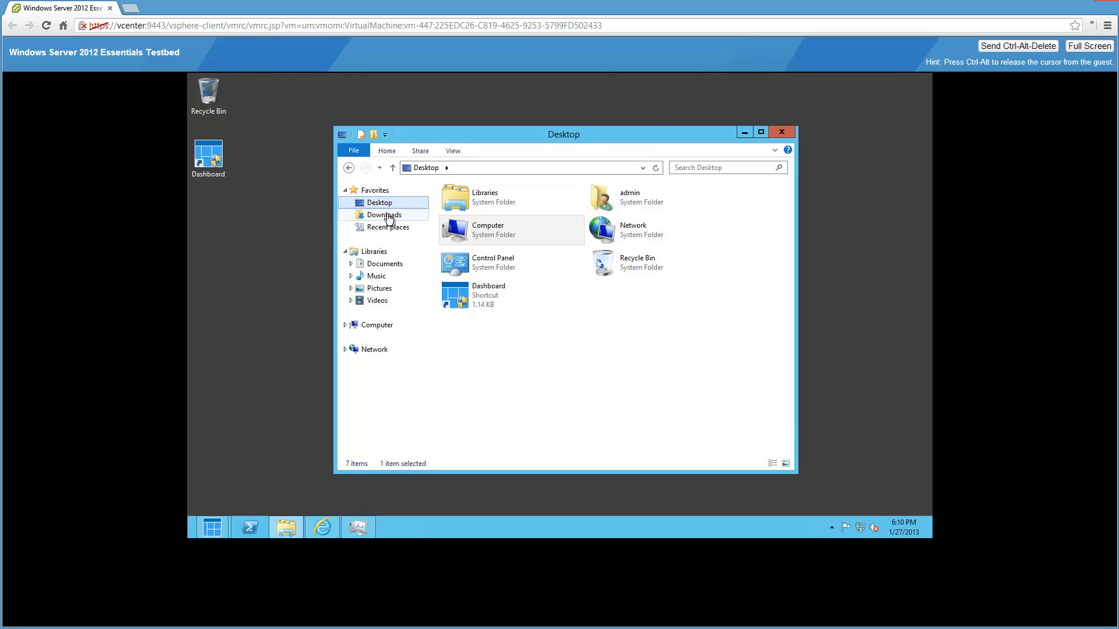
- Create a new folder named util on Local Disk (C:) and open it
{"action": "double_click", "coordinate": [464, 225]}
{"action": "double_click", "coordinate": [544, 219]}
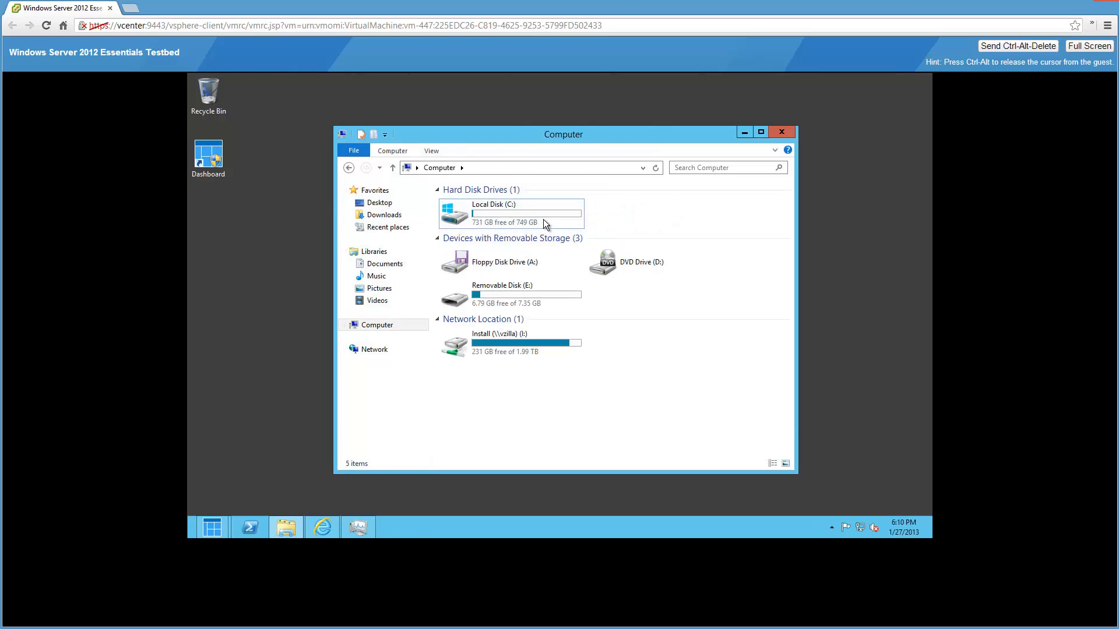
{"action": "right_click", "coordinate": [505, 392]}
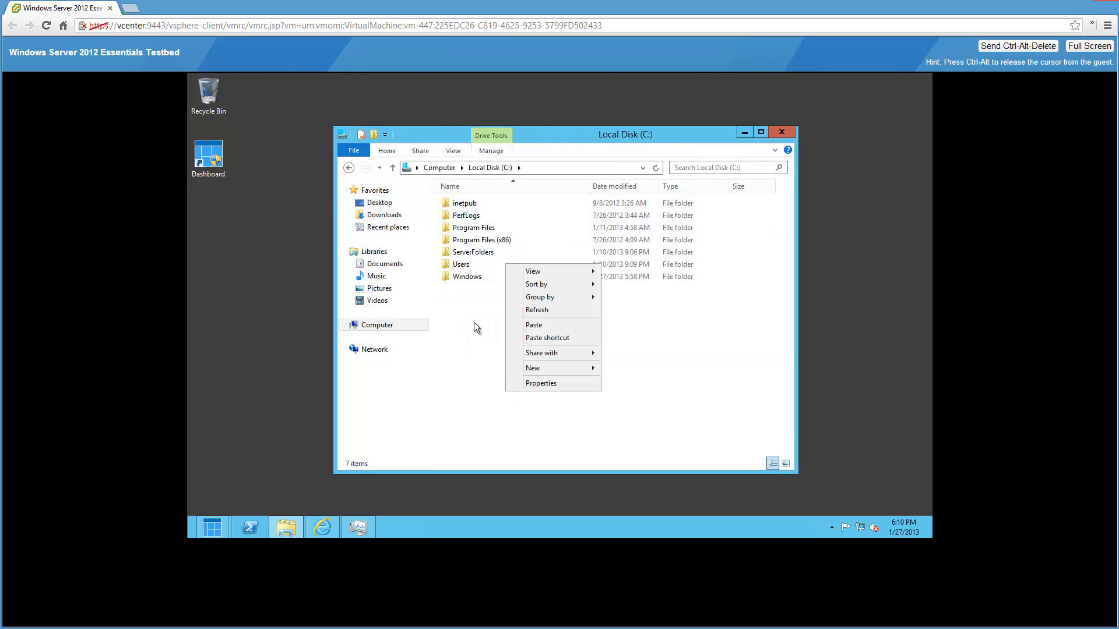
{"action": "mouse_move", "coordinate": [557, 366]}
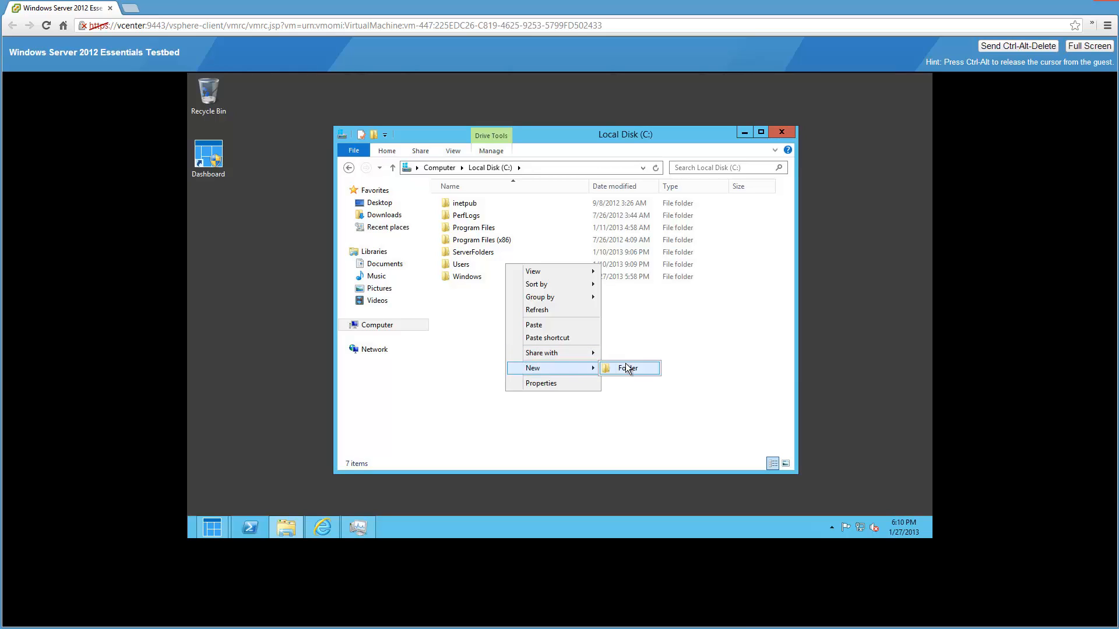
{"action": "left_click", "coordinate": [626, 368]}
{"action": "type", "text": "util"}
{"action": "key", "text": "Return"}
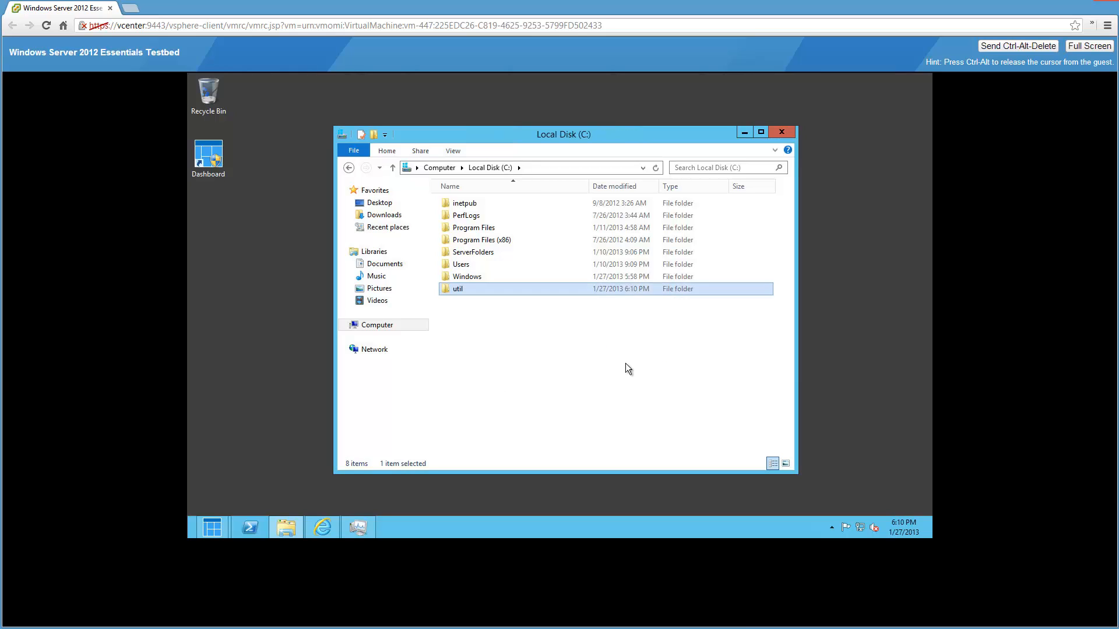
{"action": "key", "text": "Return"}
- Paste ATTOBenchMark into C:\util, pin Bench32 to the taskbar, and launch it
{"action": "right_click", "coordinate": [626, 362]}
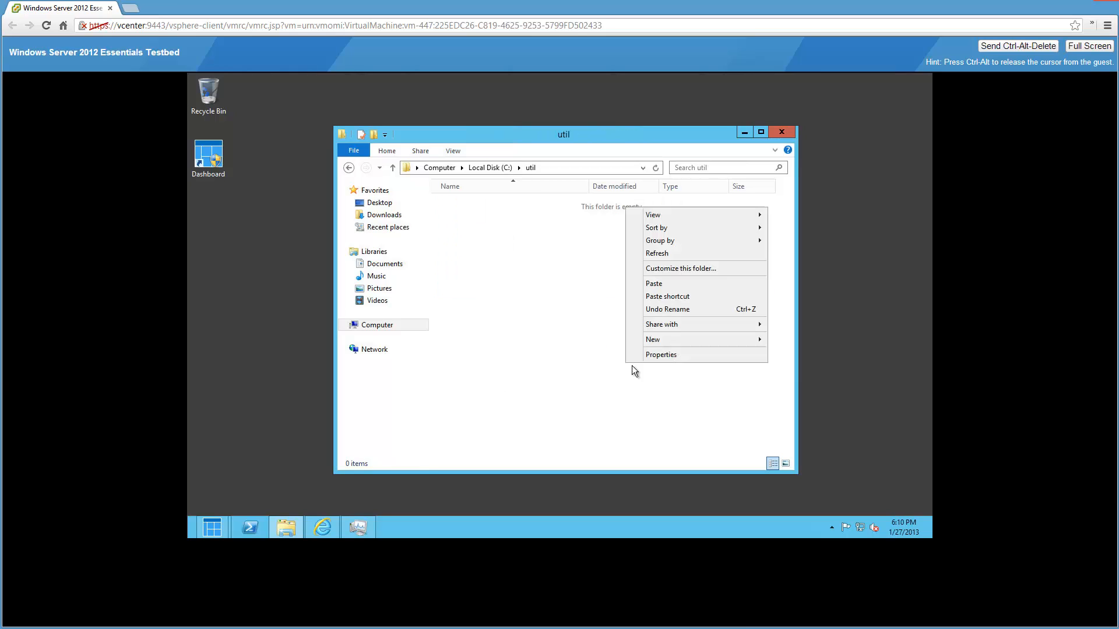
{"action": "left_click", "coordinate": [670, 283]}
{"action": "double_click", "coordinate": [506, 206]}
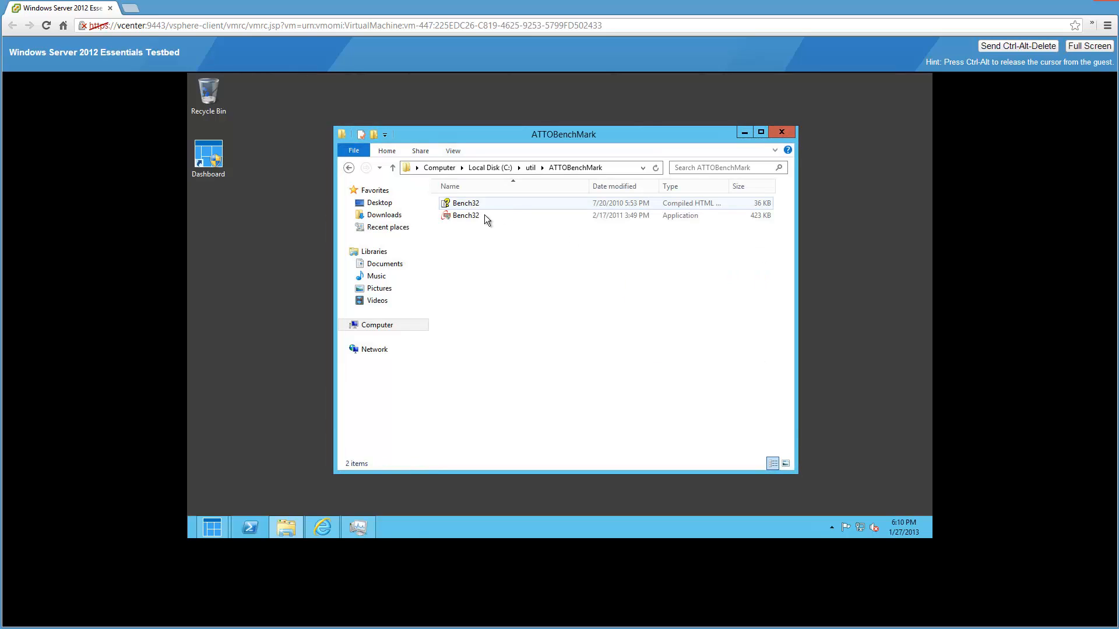
{"action": "left_click", "coordinate": [479, 216]}
{"action": "right_click", "coordinate": [479, 215]}
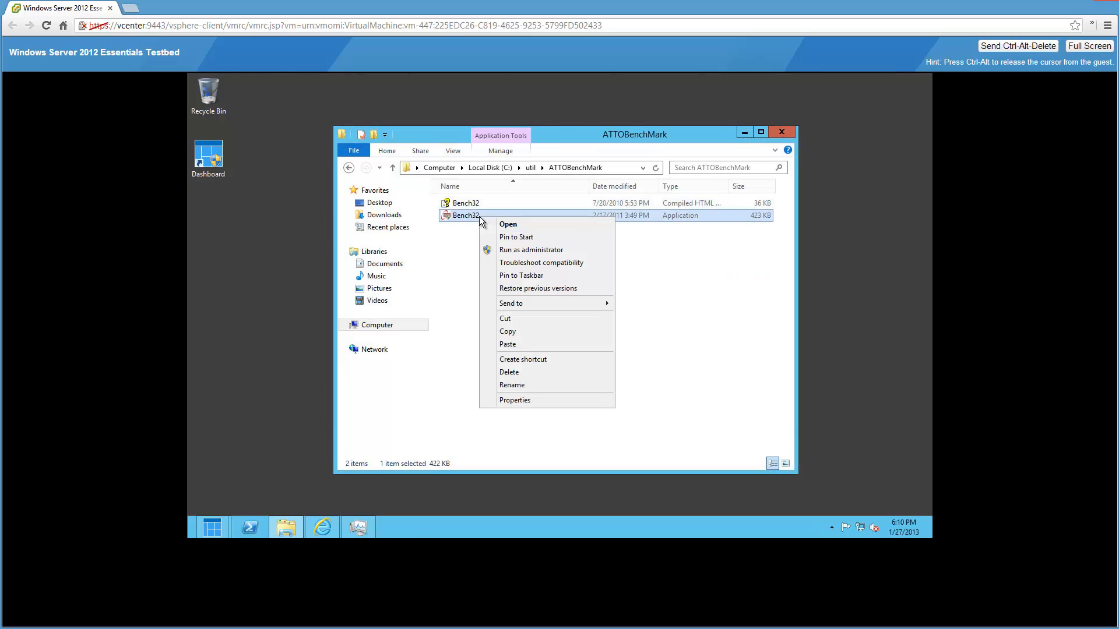
{"action": "left_click", "coordinate": [521, 275]}
{"action": "key", "text": "Return"}
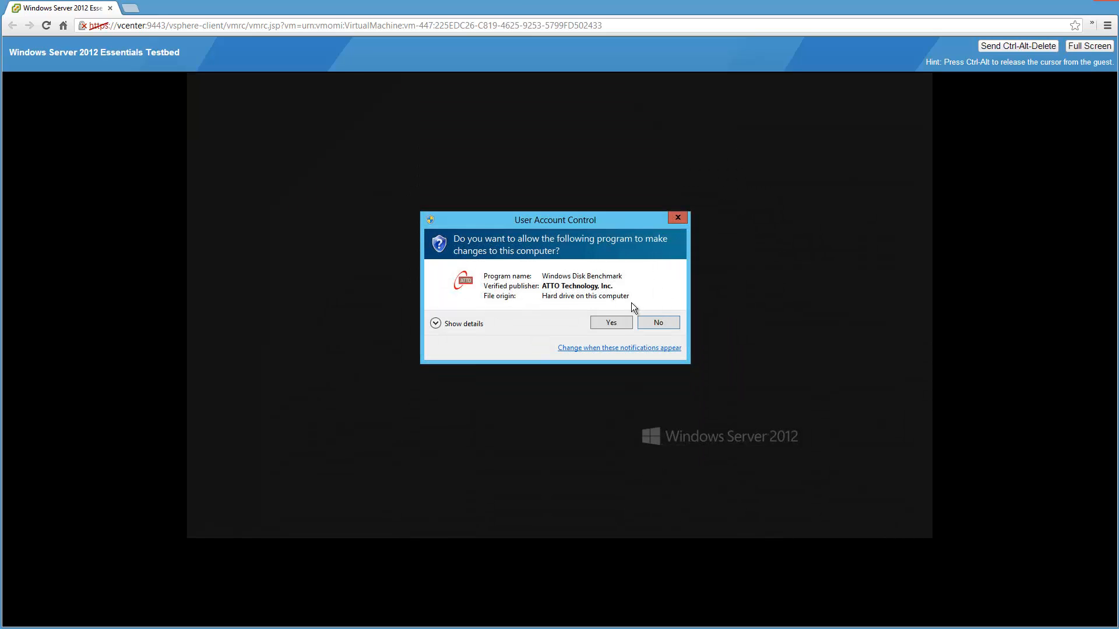
- Approve the ATTO launch and check the available drives in Explorer's Computer view
{"action": "key", "text": "Return"}
{"action": "left_click", "coordinate": [744, 134]}
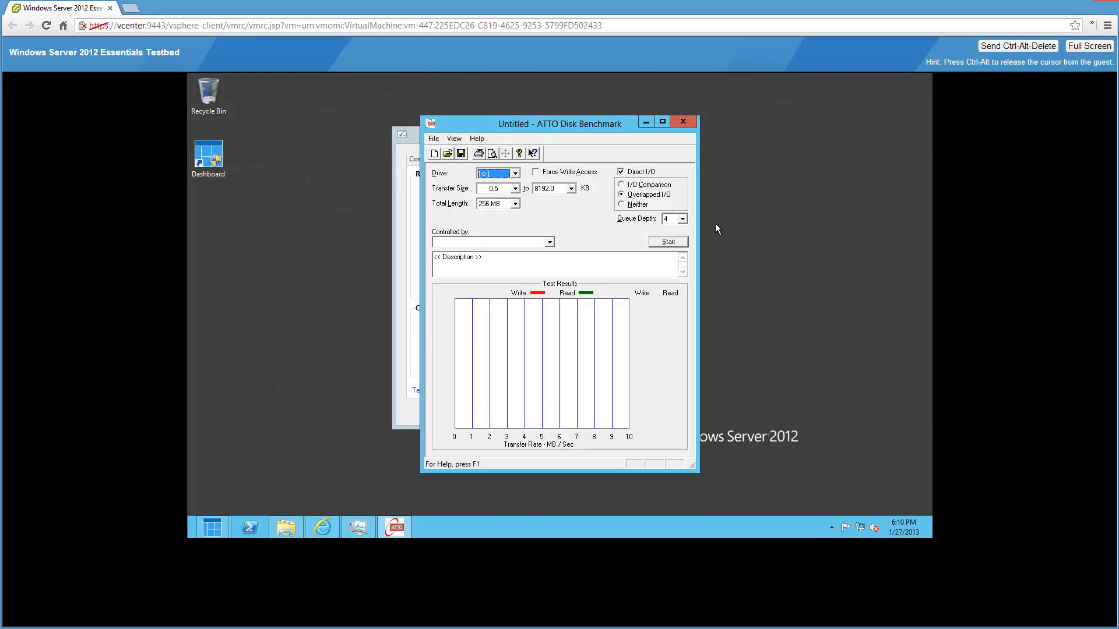
{"action": "left_click", "coordinate": [516, 174]}
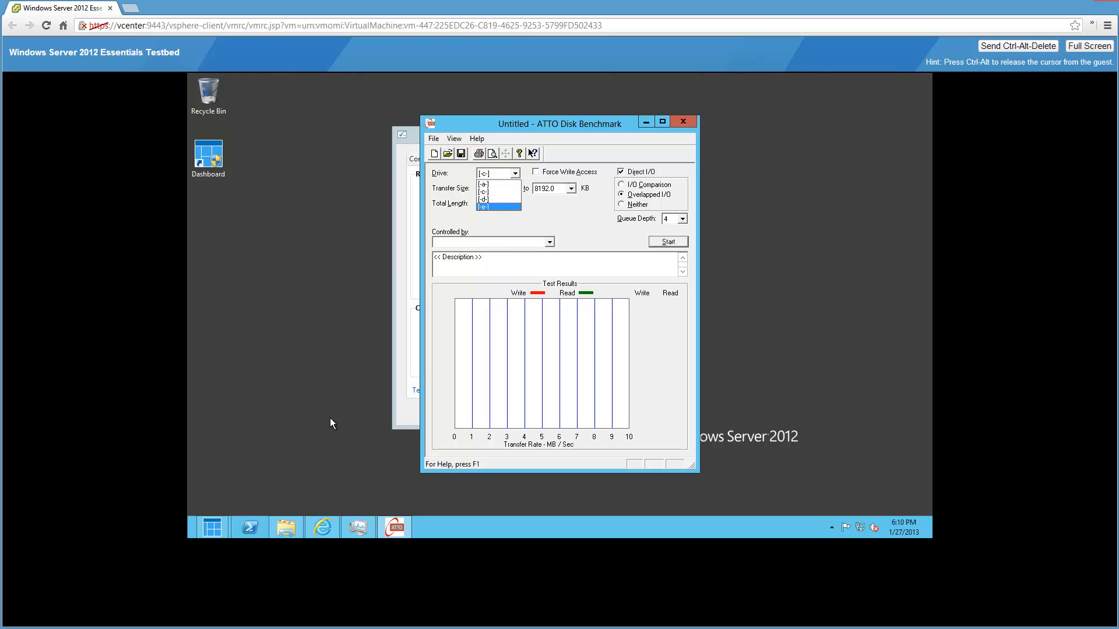
{"action": "left_click", "coordinate": [284, 523]}
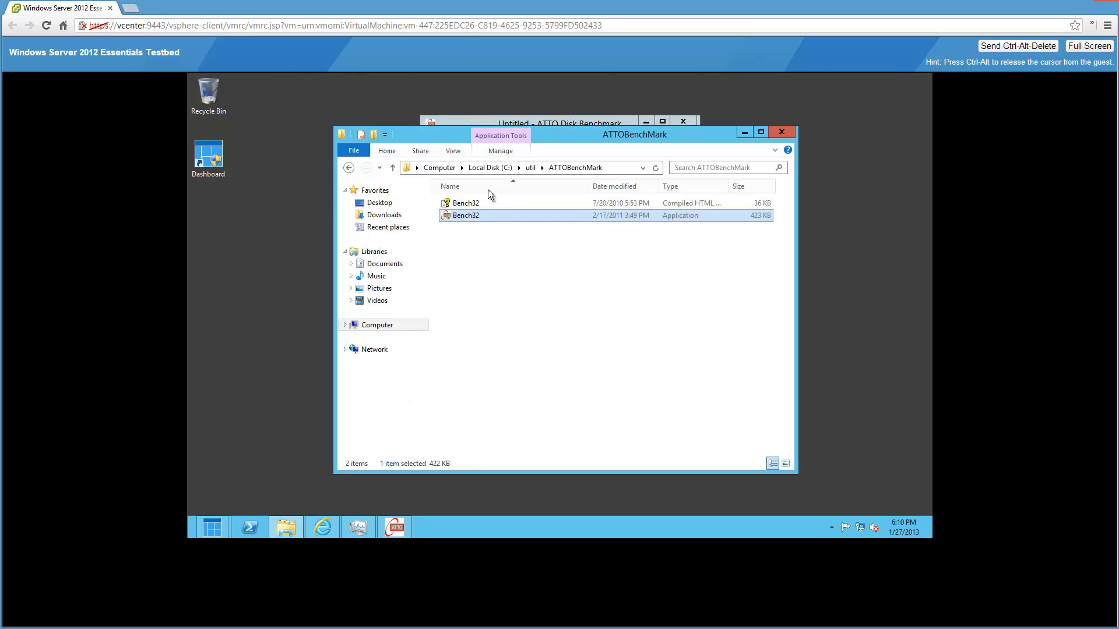
{"action": "left_click", "coordinate": [478, 167]}
{"action": "left_click", "coordinate": [441, 167]}
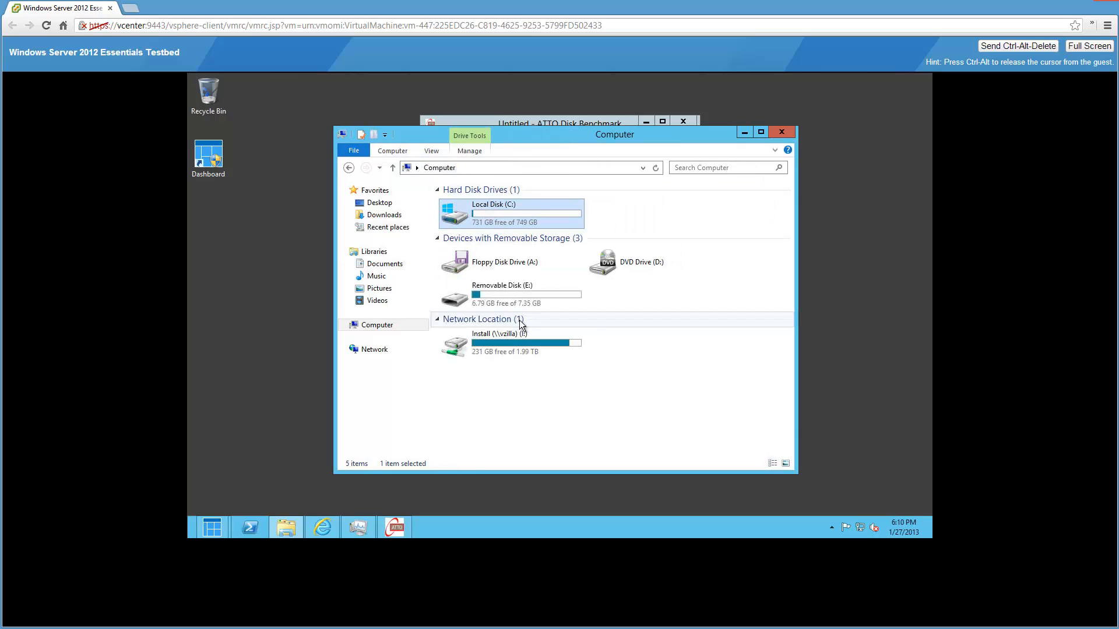
{"action": "left_click", "coordinate": [782, 130]}
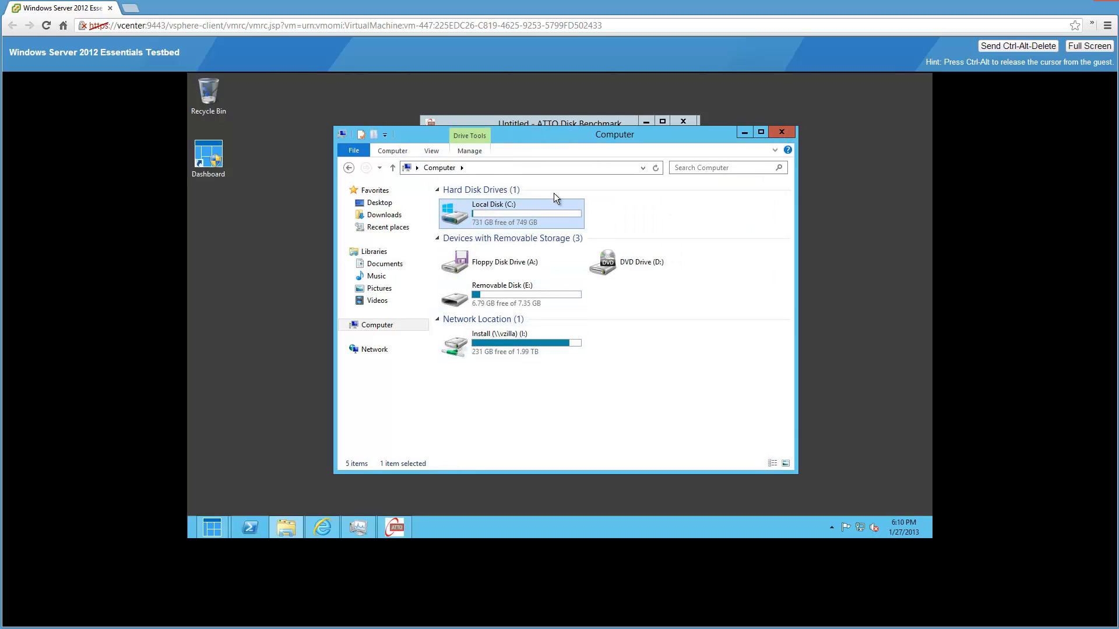
- Select drive E, the removable USB disk, in ATTO and dismiss the backup settings dialog
{"action": "left_click", "coordinate": [515, 173]}
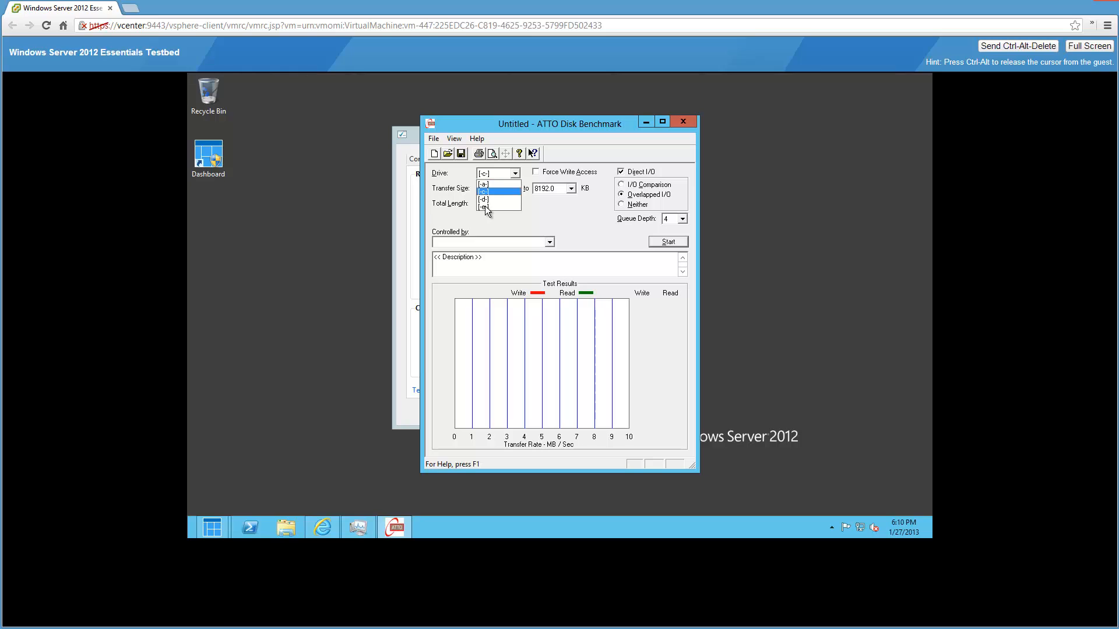
{"action": "left_click", "coordinate": [494, 207]}
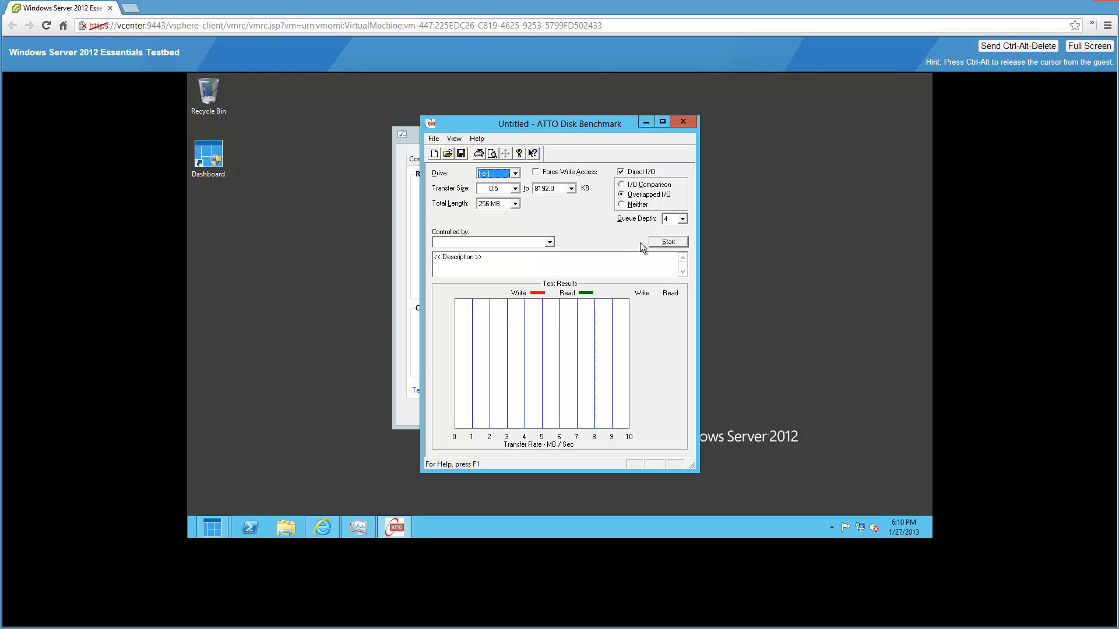
{"action": "left_click", "coordinate": [415, 143]}
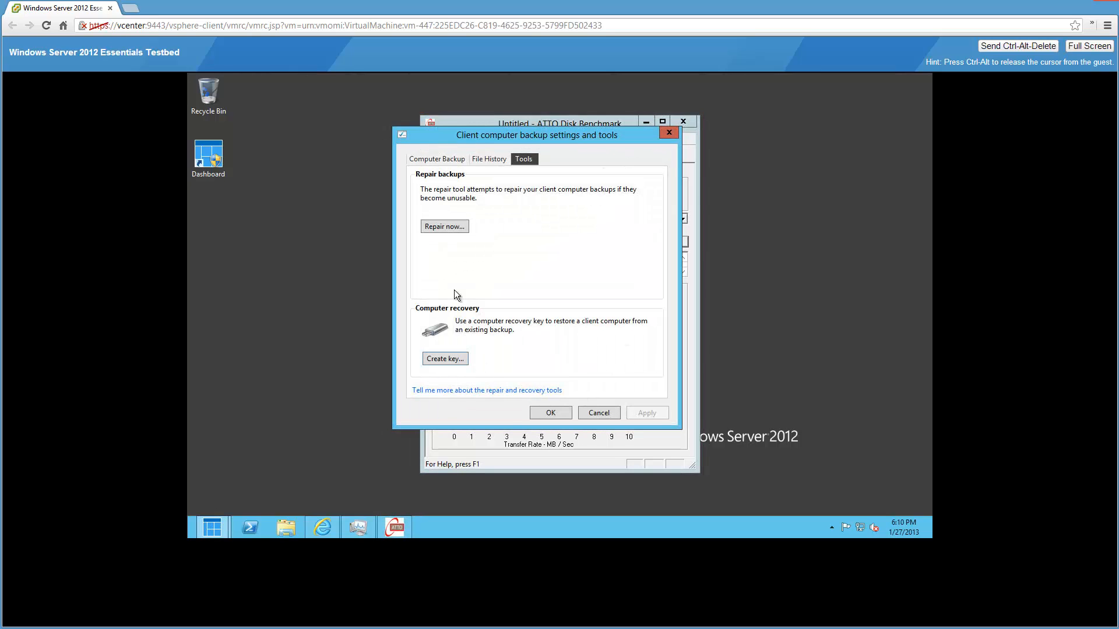
{"action": "left_click", "coordinate": [556, 415]}
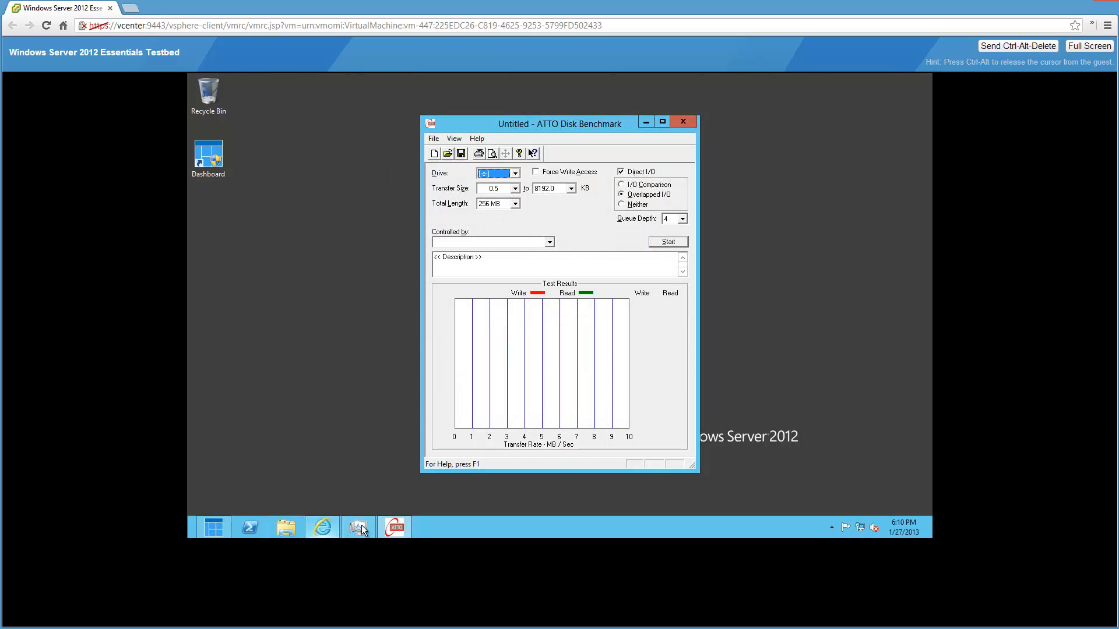
- Place Task Manager's CPU graph to the right of ATTO, then start the drive E benchmark
{"action": "left_click", "coordinate": [361, 529]}
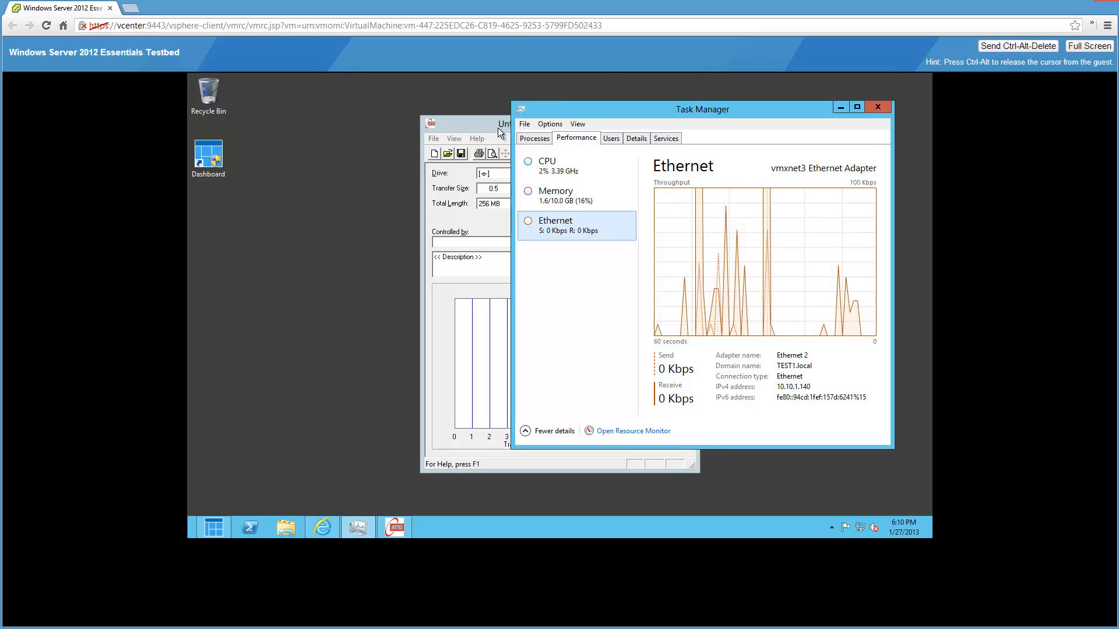
{"action": "left_click_drag", "start_coordinate": [498, 127], "coordinate": [343, 112]}
{"action": "left_click_drag", "start_coordinate": [609, 109], "coordinate": [644, 113]}
{"action": "left_click_drag", "start_coordinate": [450, 113], "coordinate": [437, 113]}
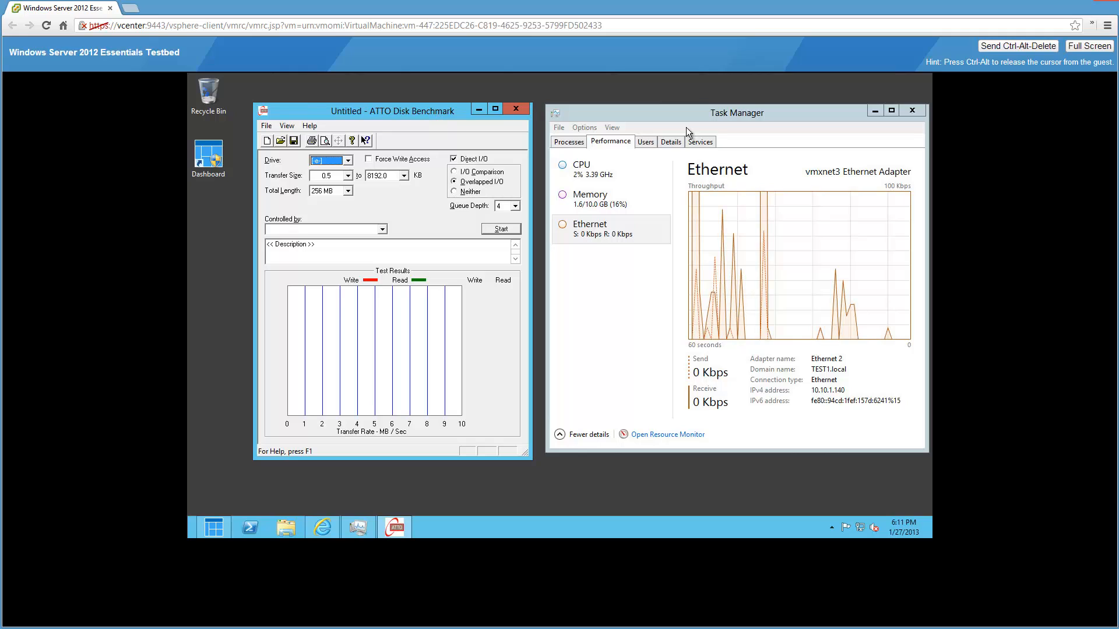
{"action": "left_click_drag", "start_coordinate": [749, 110], "coordinate": [742, 110]}
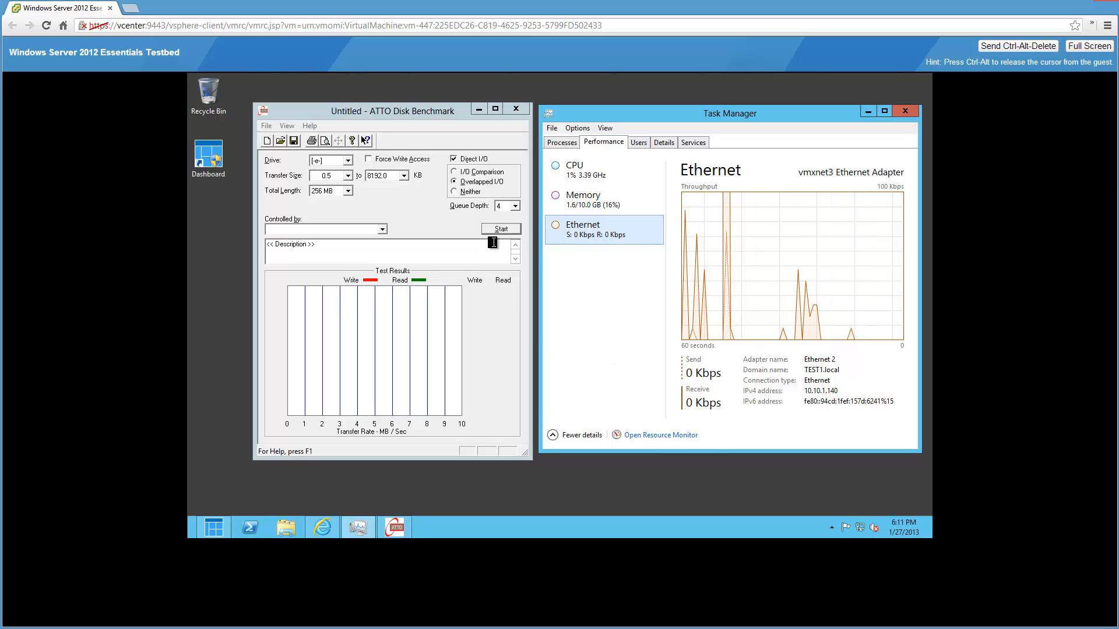
{"action": "left_click", "coordinate": [554, 178]}
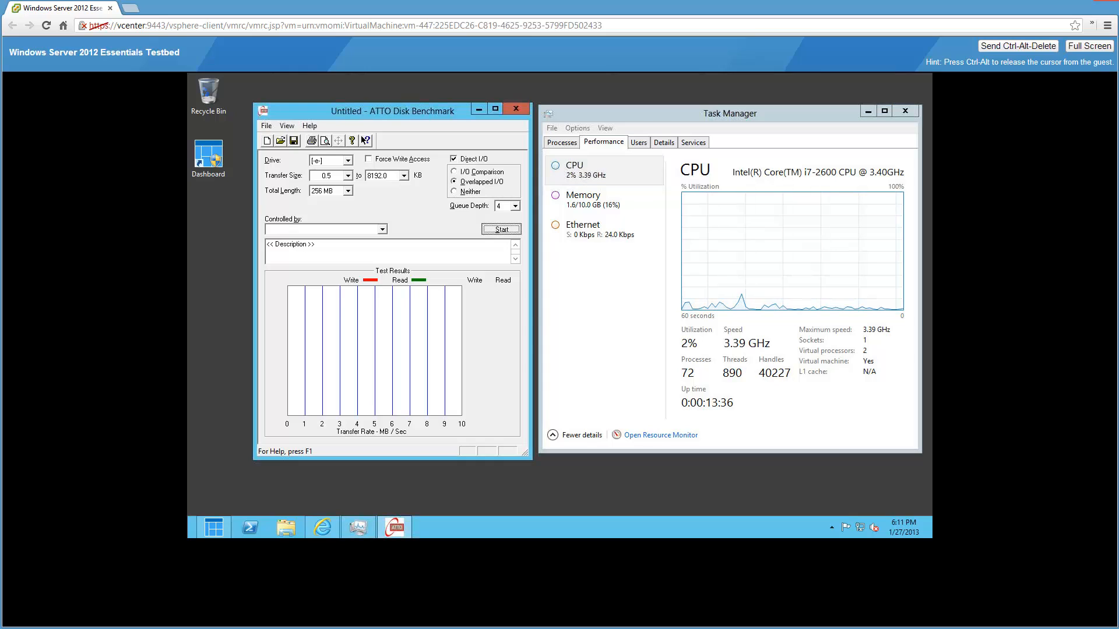
{"action": "left_click", "coordinate": [501, 229]}
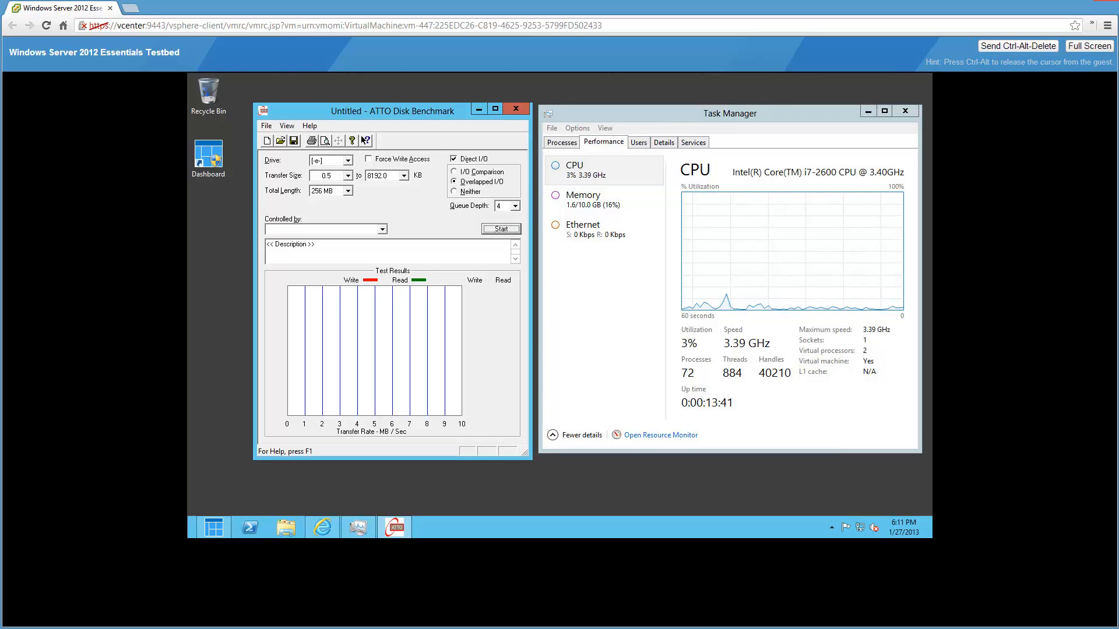
- Close Task Manager, glance at the hidden tray icons, and switch to Internet Explorer
{"action": "left_click", "coordinate": [905, 111]}
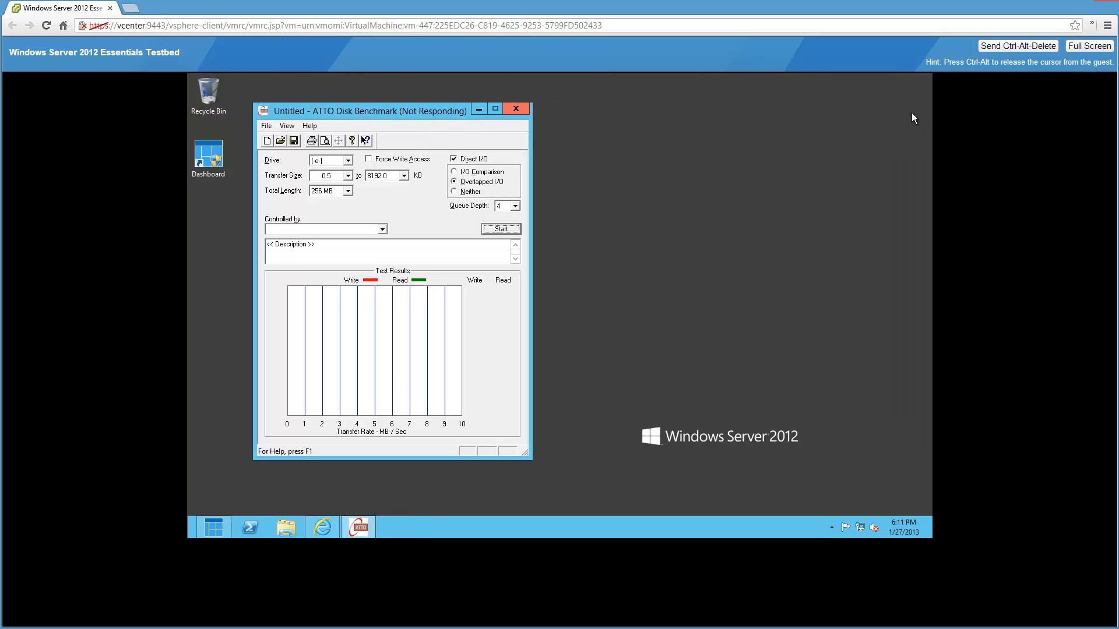
{"action": "left_click", "coordinate": [830, 527]}
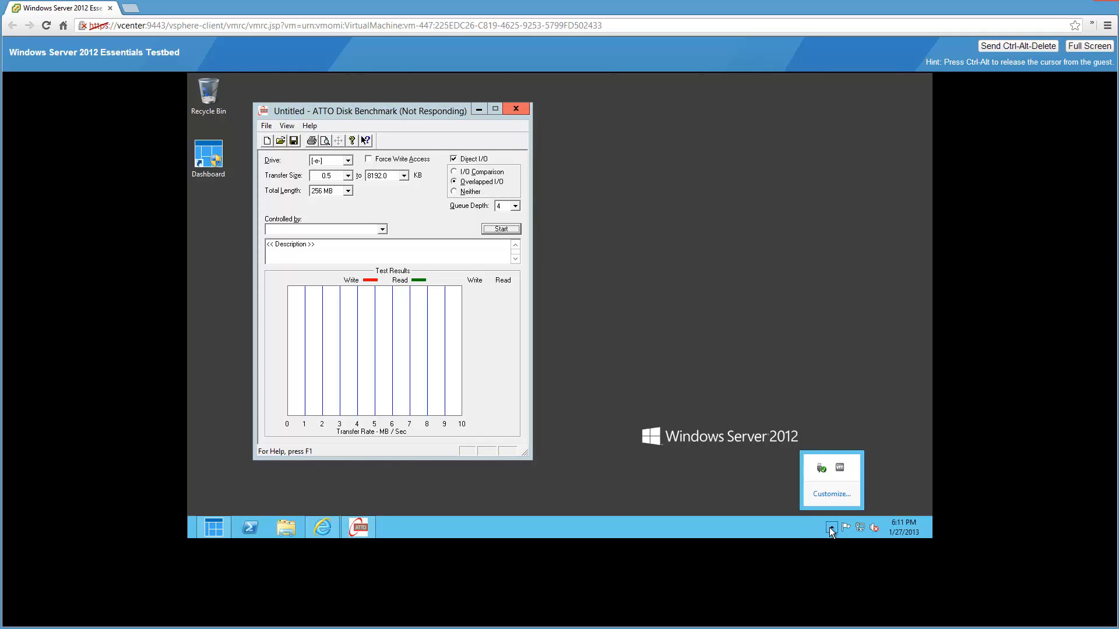
{"action": "left_click", "coordinate": [966, 400]}
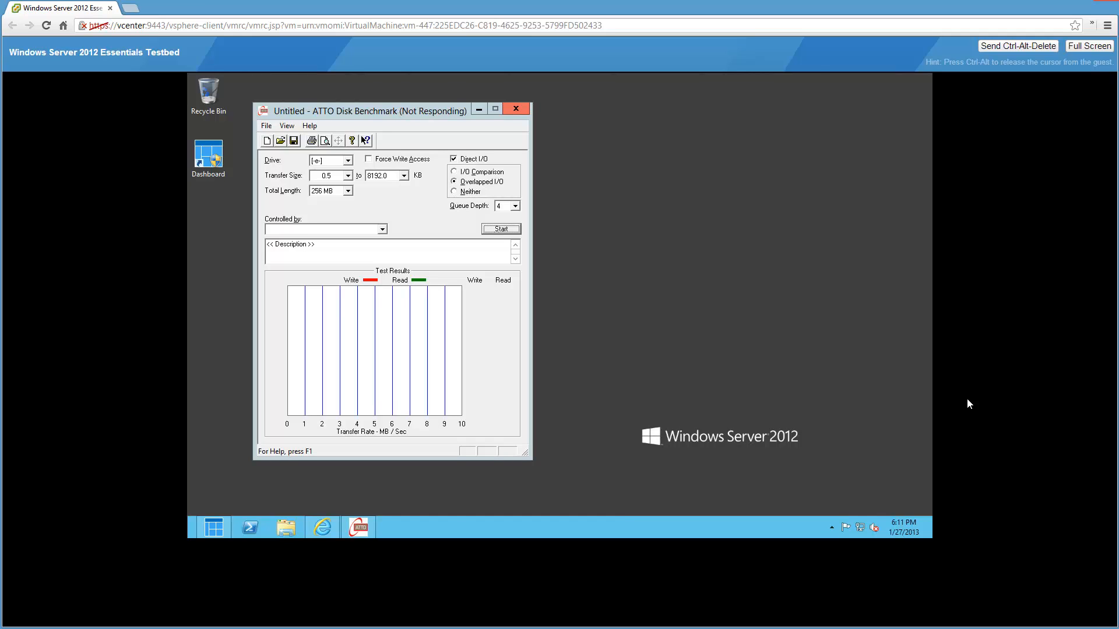
{"action": "mouse_move", "coordinate": [219, 627]}
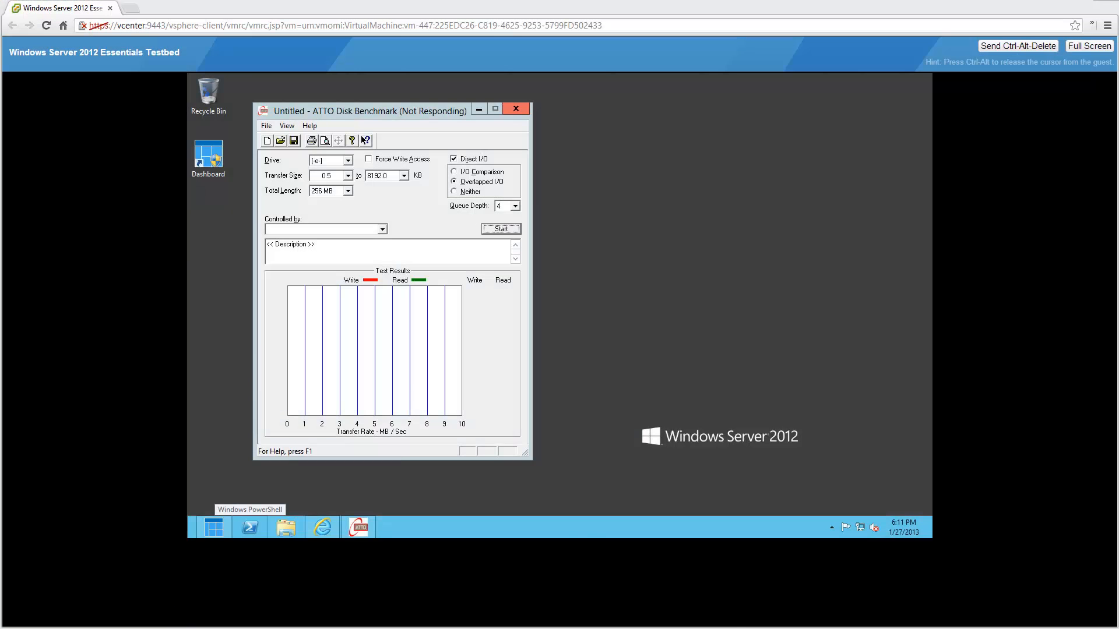
{"action": "key", "text": "alt+Tab"}
- Exit full-screen, close the image lightbox, and search the TinkerTry blog for 'usb sp'
{"action": "key", "text": "F11"}
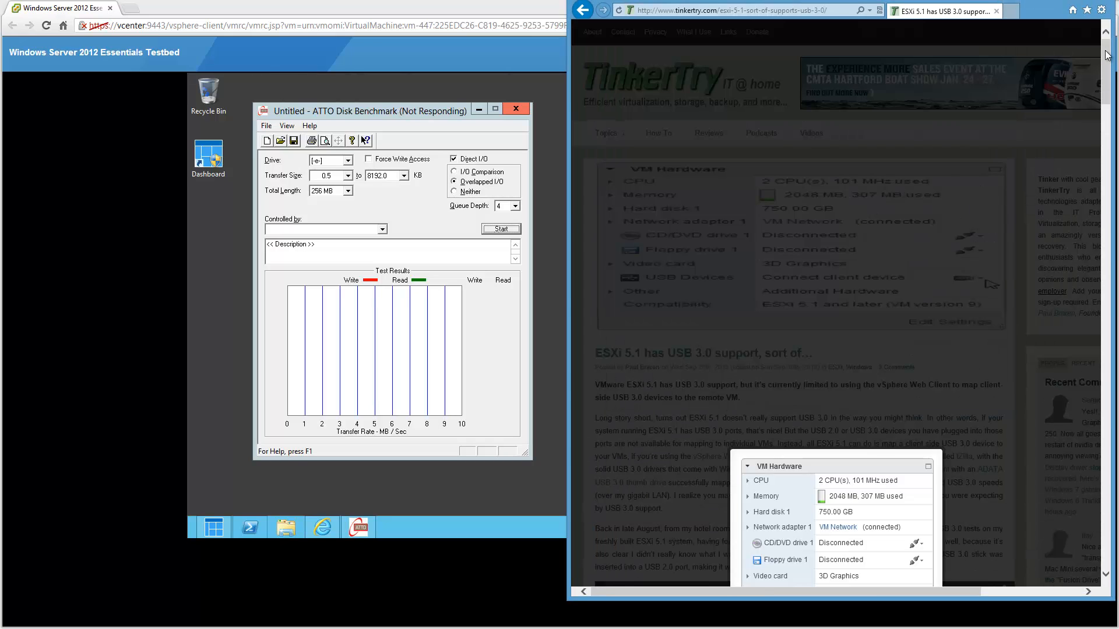
{"action": "left_click", "coordinate": [927, 414]}
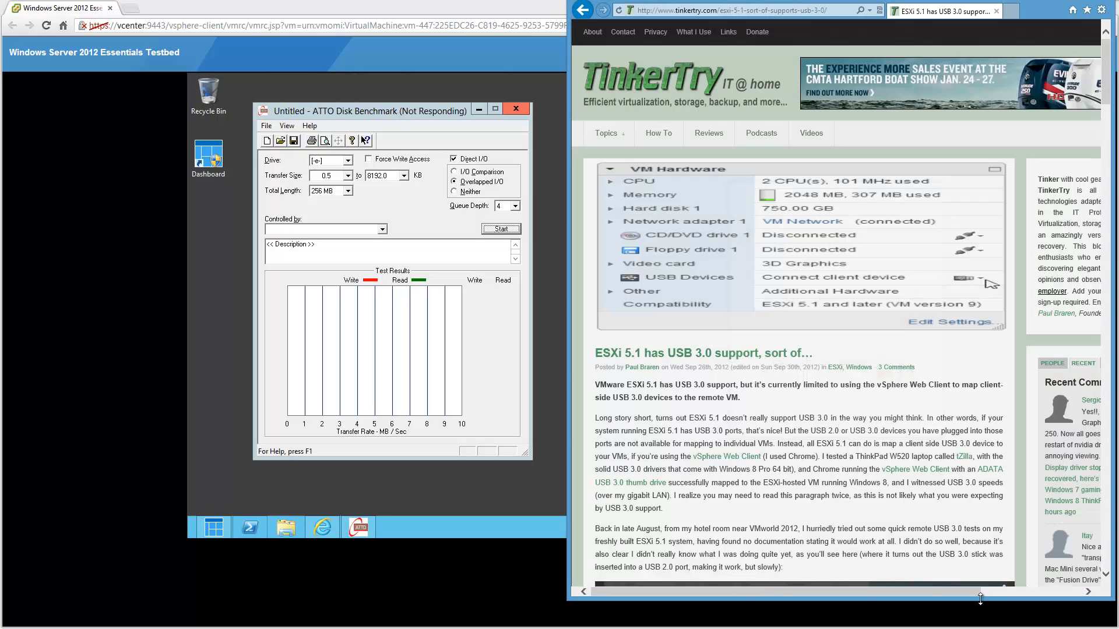
{"action": "scroll", "coordinate": [1024, 132], "scroll_direction": "right", "scroll_amount": 3}
{"action": "left_click", "coordinate": [1024, 133]}
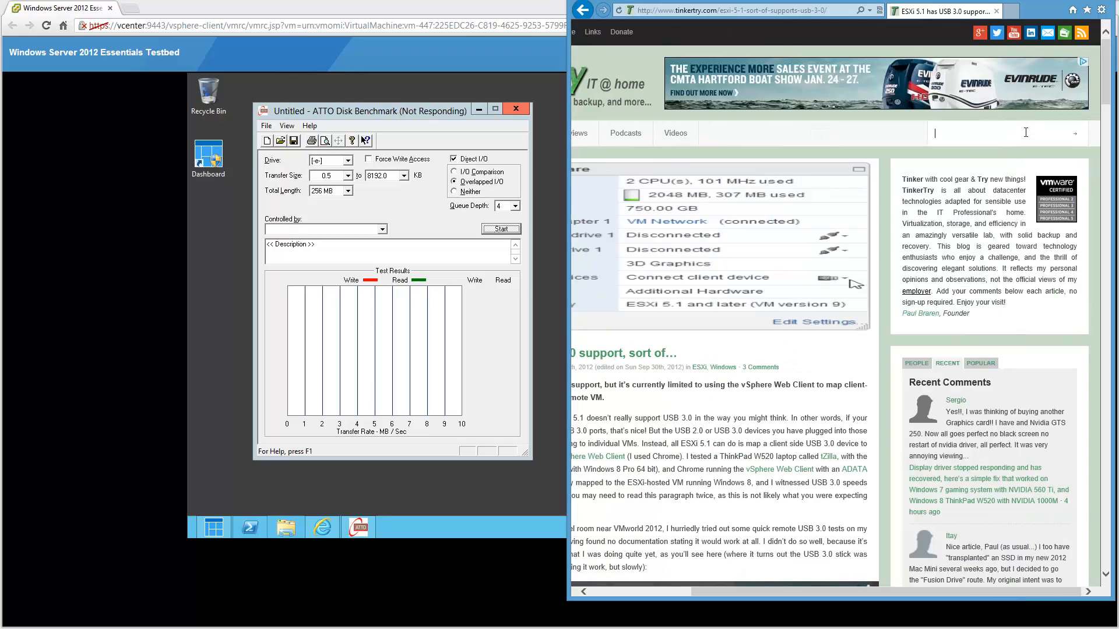
{"action": "type", "text": "usb sp"}
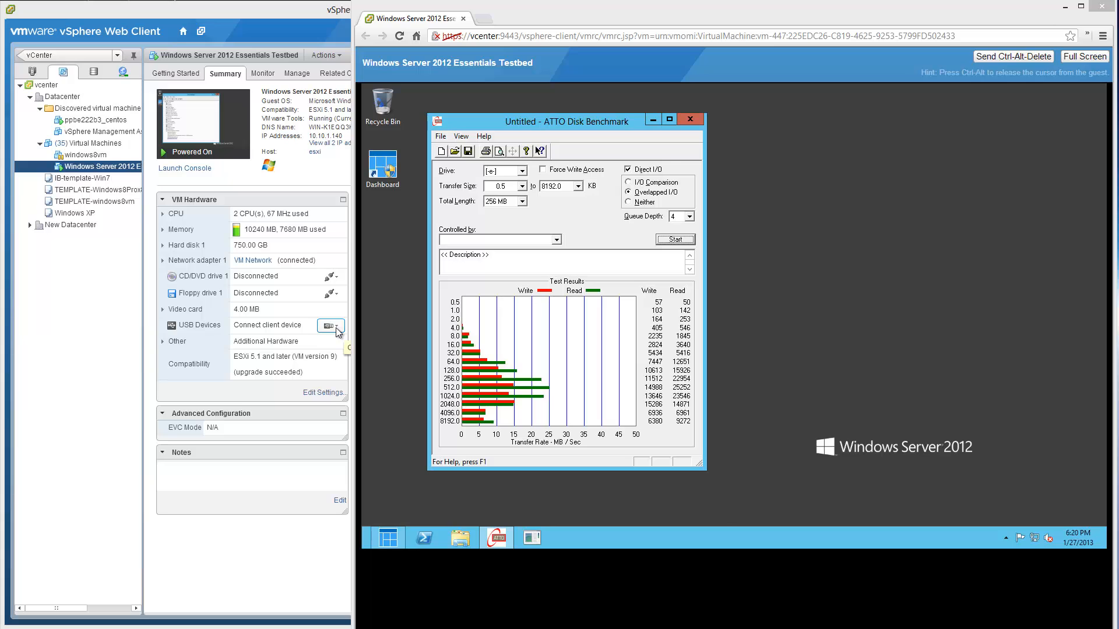
- Check and dismiss the host USB devices list in the vSphere Web Client
{"action": "left_click", "coordinate": [336, 331]}
{"action": "left_click", "coordinate": [336, 331]}
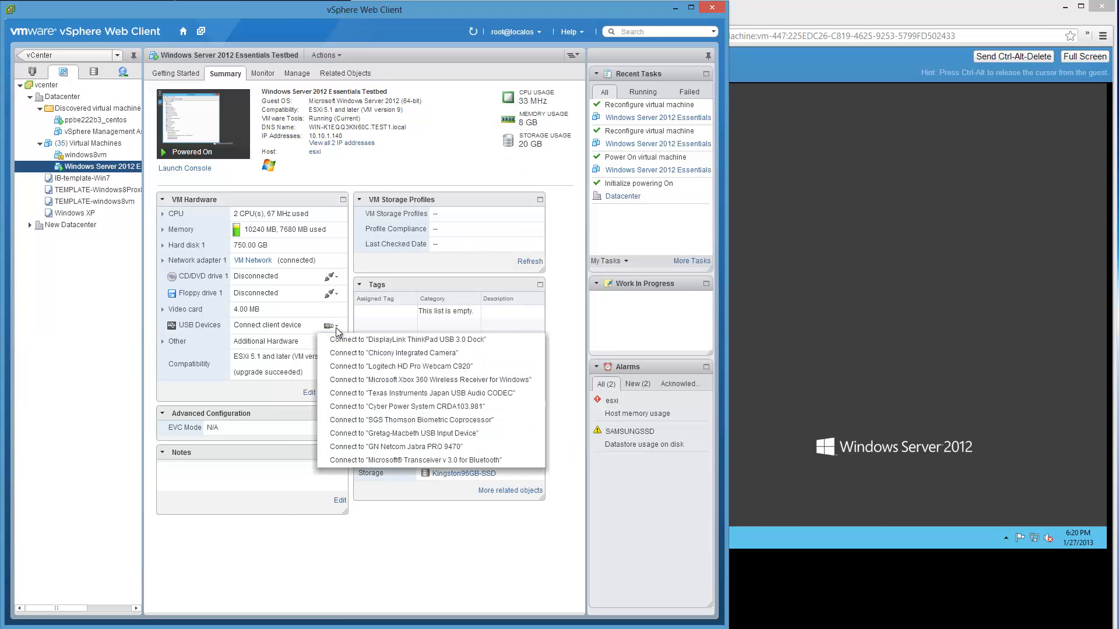
{"action": "left_click", "coordinate": [281, 328]}
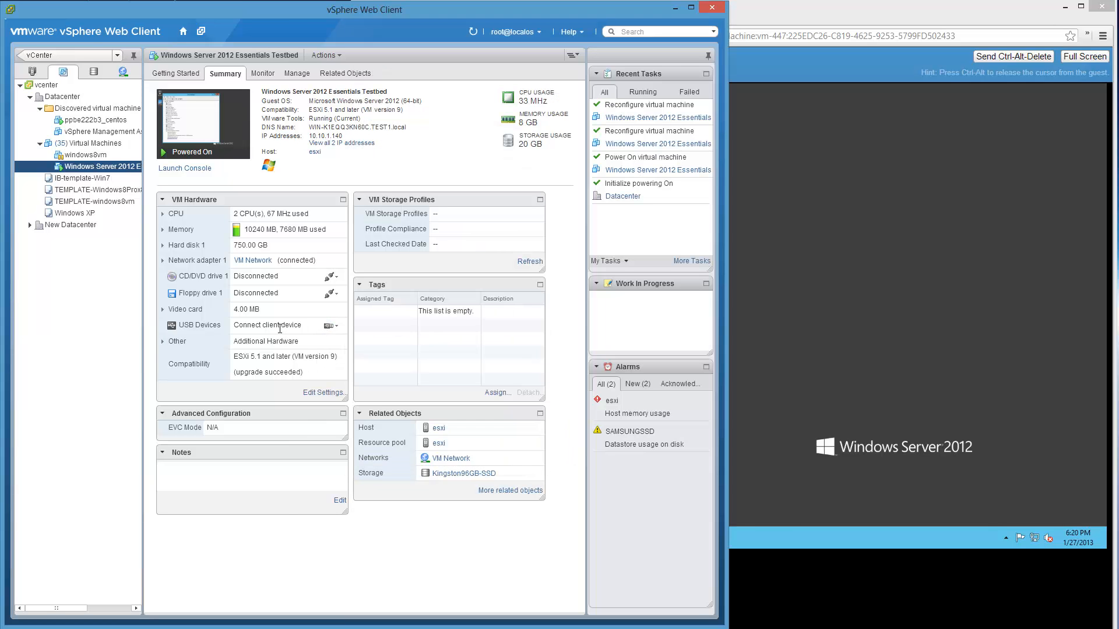
- Eject the Mass Storage Device via the guest's Safely Remove Hardware, then reopen the host USB list
{"action": "left_click", "coordinate": [1014, 372]}
{"action": "left_click", "coordinate": [1009, 537]}
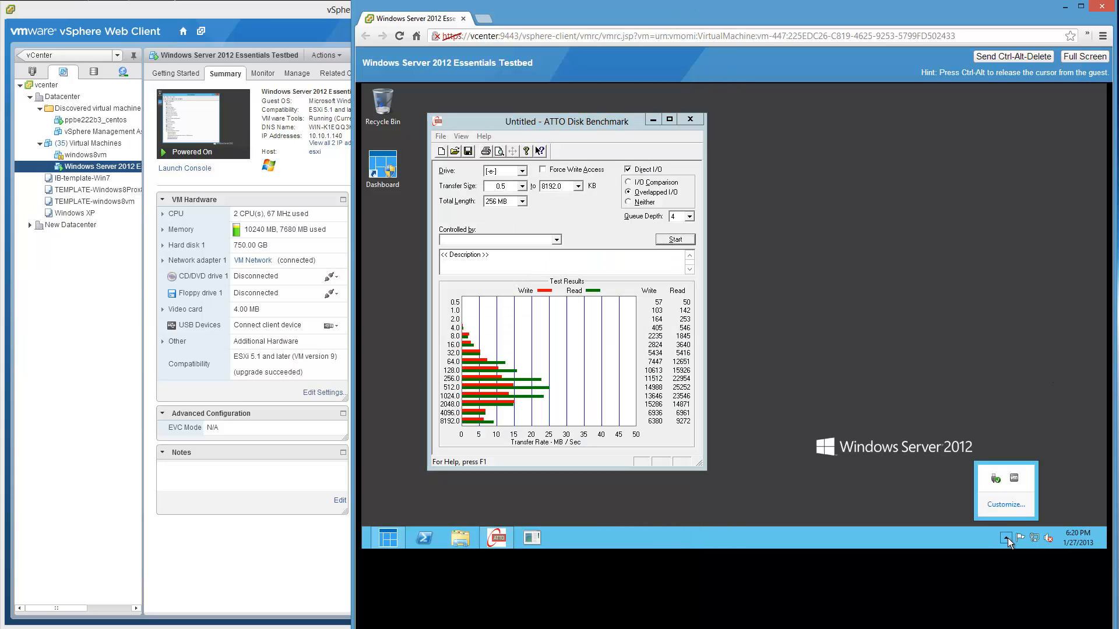
{"action": "left_click", "coordinate": [998, 480]}
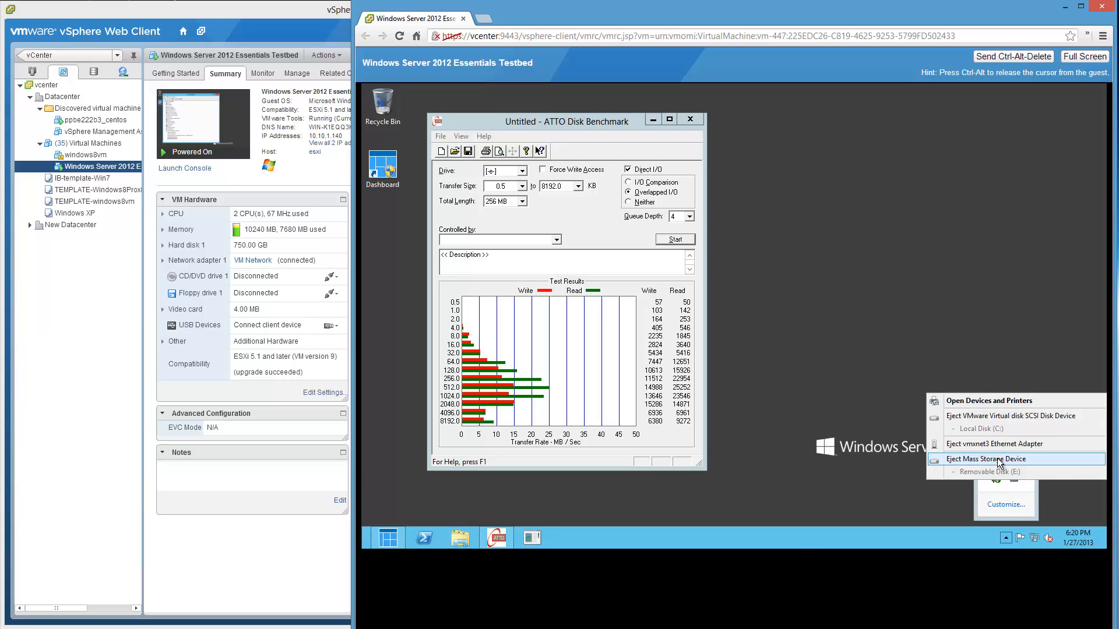
{"action": "left_click", "coordinate": [1000, 460]}
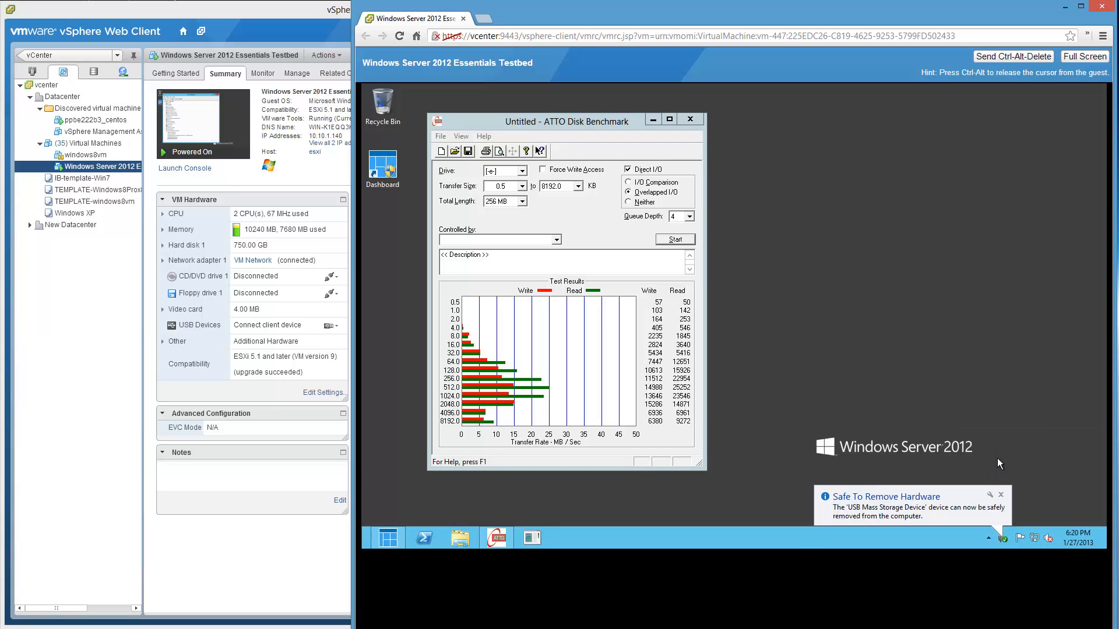
{"action": "left_click", "coordinate": [1001, 496]}
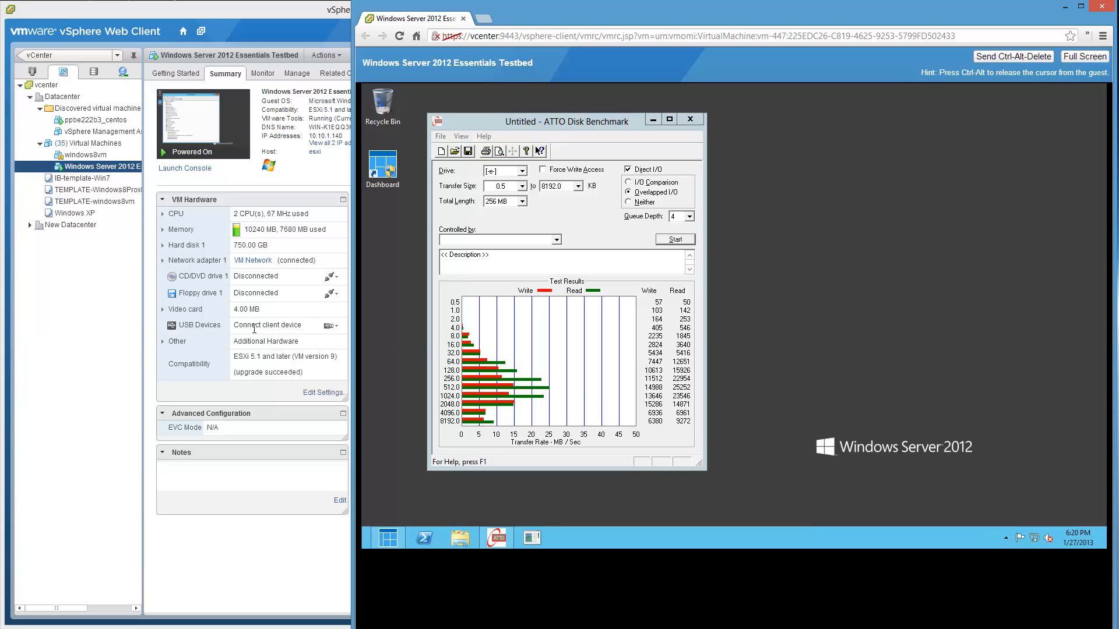
{"action": "left_click", "coordinate": [215, 334]}
{"action": "left_click", "coordinate": [330, 327]}
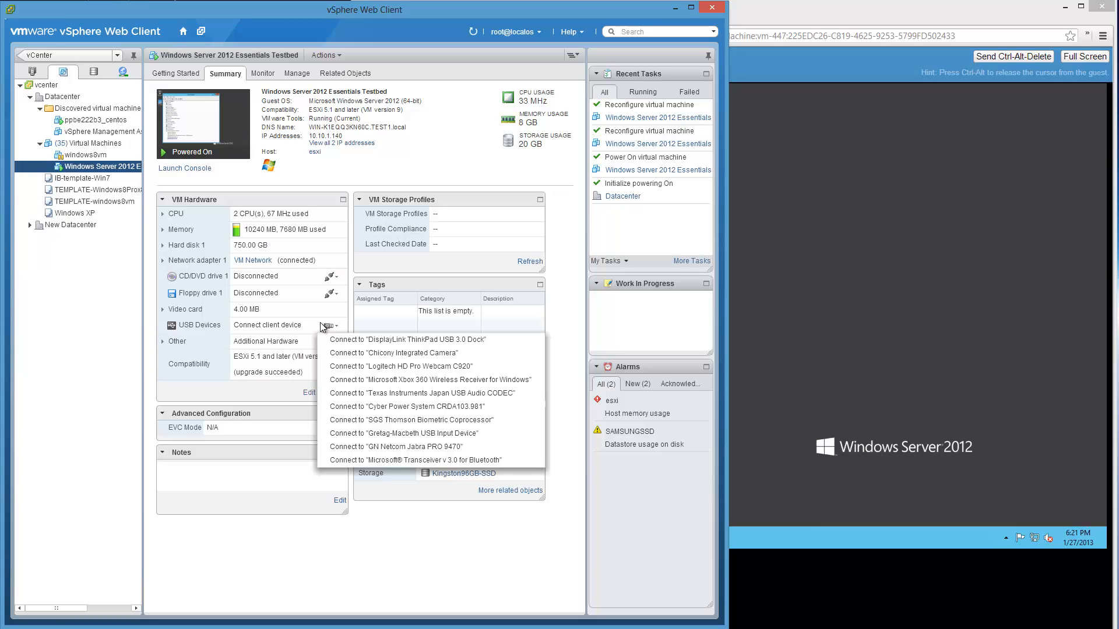
- Close the host USB device list without connecting anything
{"action": "left_click", "coordinate": [351, 553]}
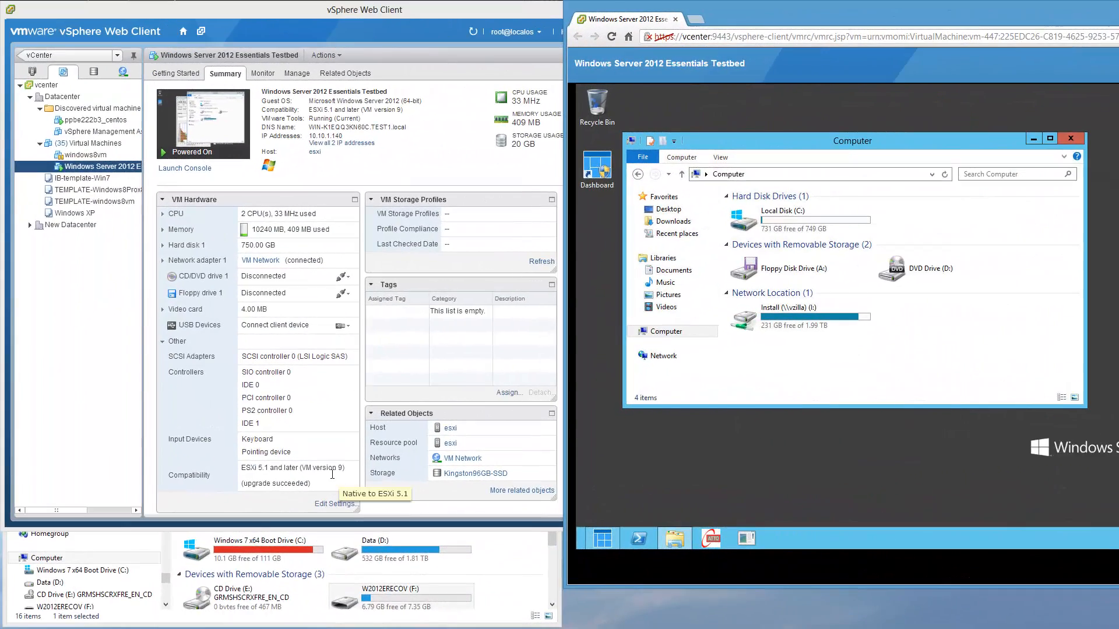
- Connect the host's Mass Storage Device to the VM, confirming it unplugs from the host
{"action": "left_click", "coordinate": [339, 327]}
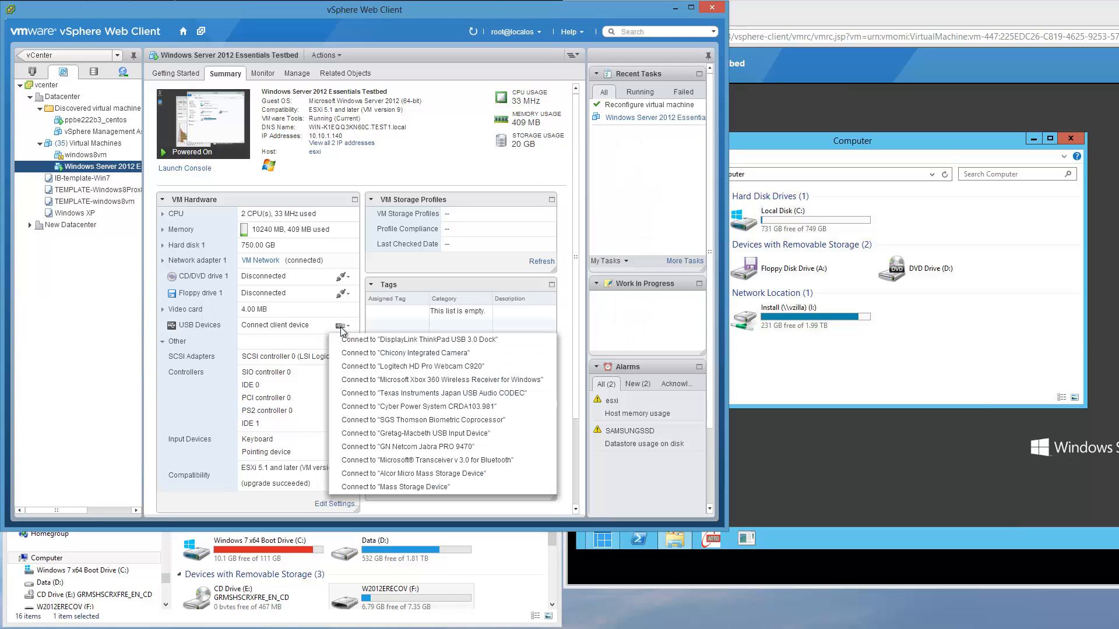
{"action": "left_click", "coordinate": [455, 487]}
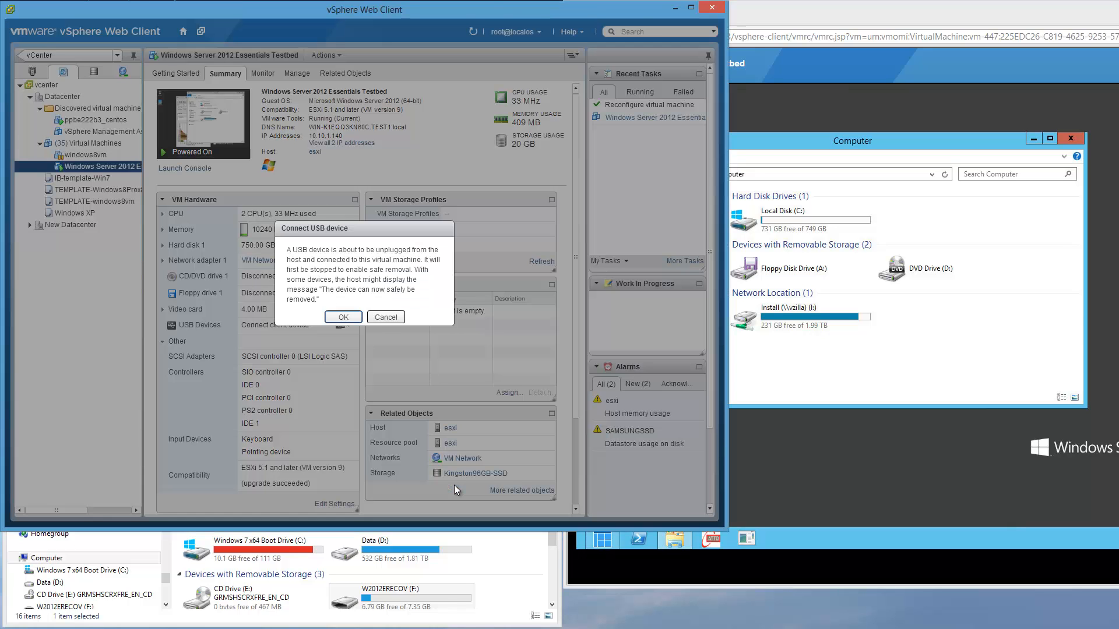
{"action": "left_click", "coordinate": [344, 318]}
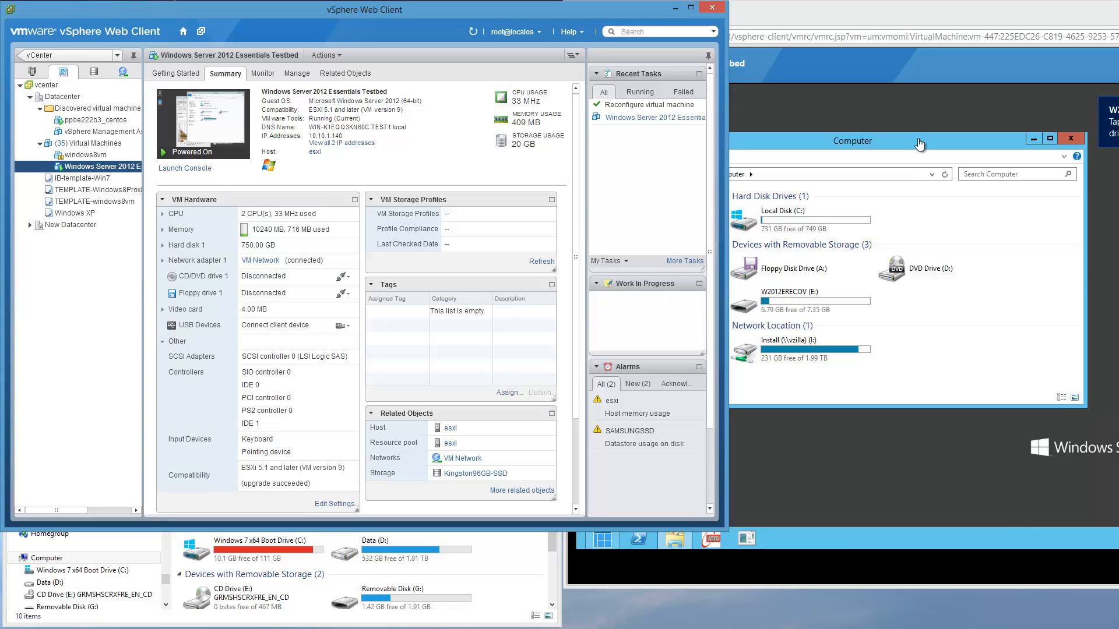
- Open W2012ERECOV (E:) in the guest console, then return to Computer
{"action": "left_click", "coordinate": [845, 300]}
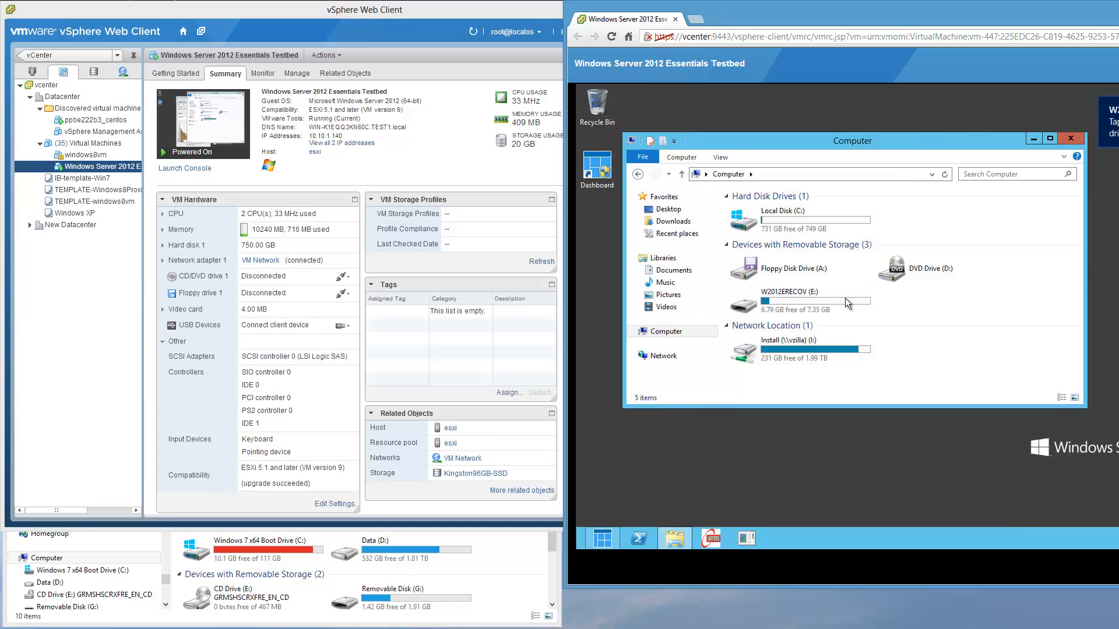
{"action": "double_click", "coordinate": [845, 299]}
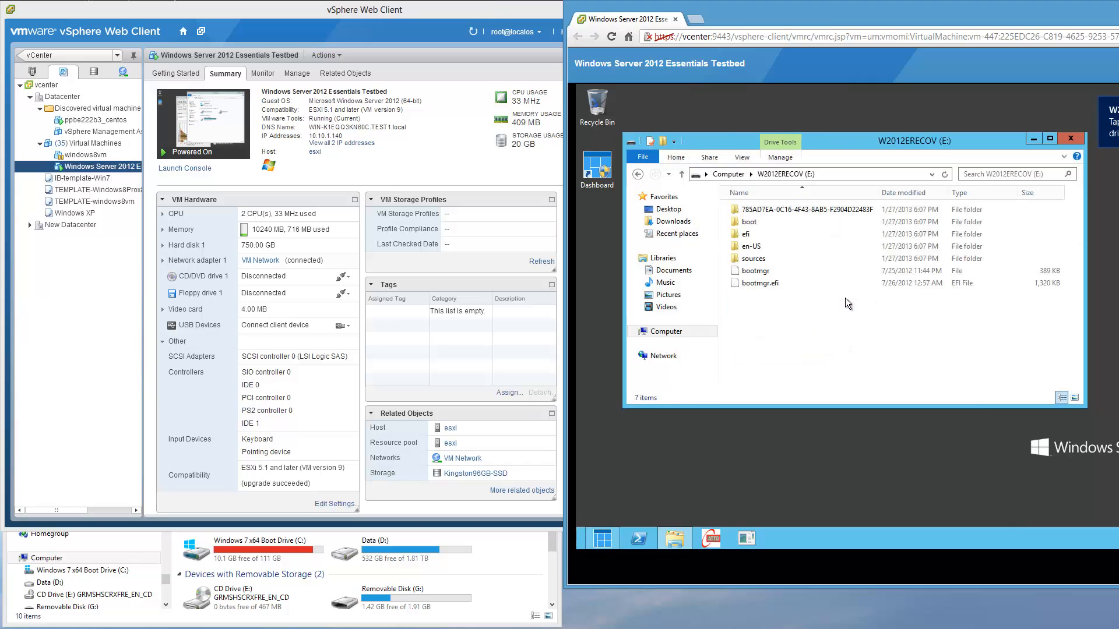
{"action": "left_click", "coordinate": [729, 174]}
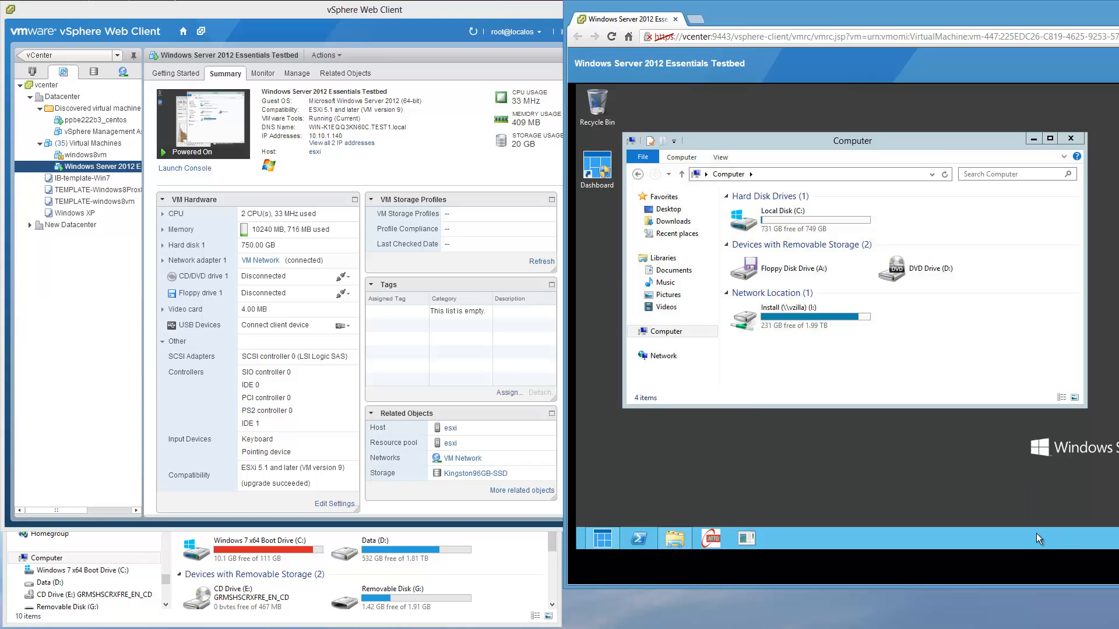
- Check the USB device list, then refresh the VM summary so USB 1 appears
{"action": "left_click", "coordinate": [346, 326]}
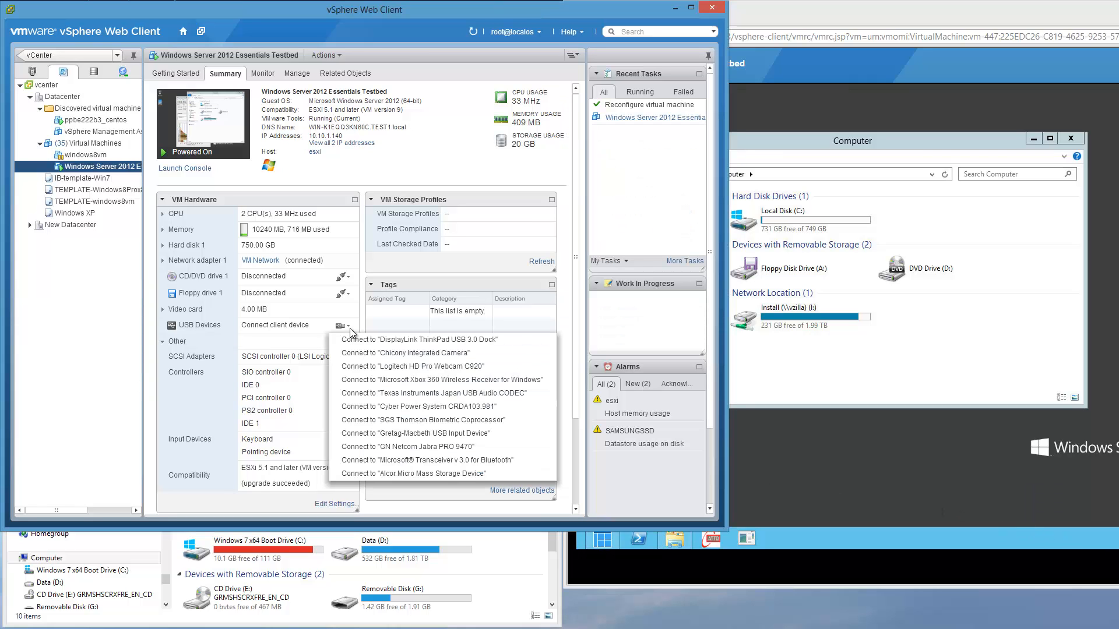
{"action": "left_click", "coordinate": [386, 316]}
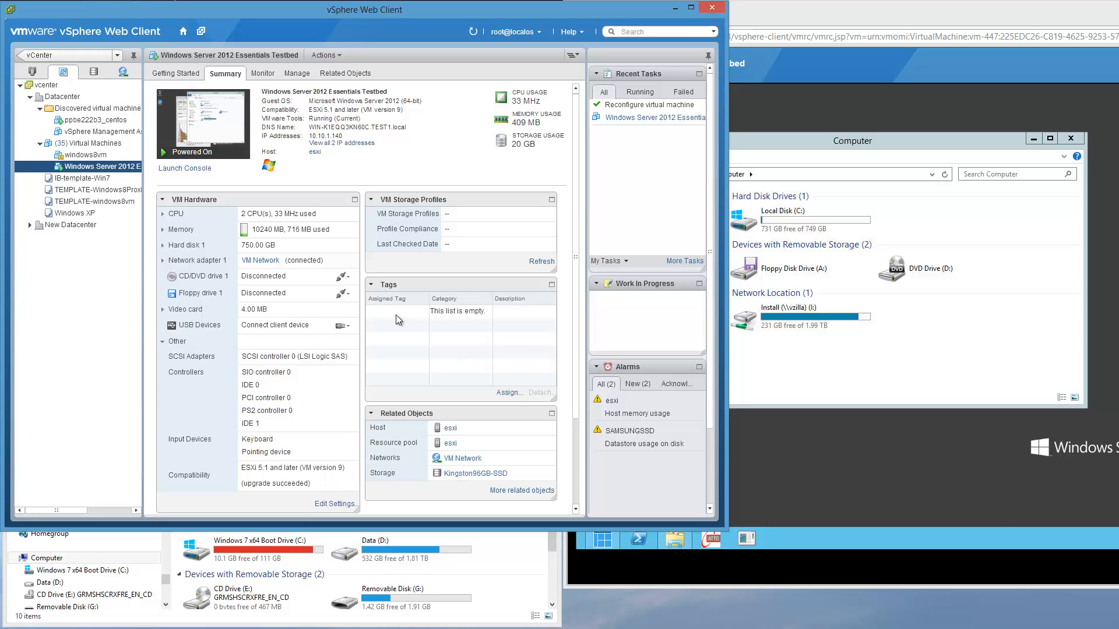
{"action": "left_click", "coordinate": [474, 34]}
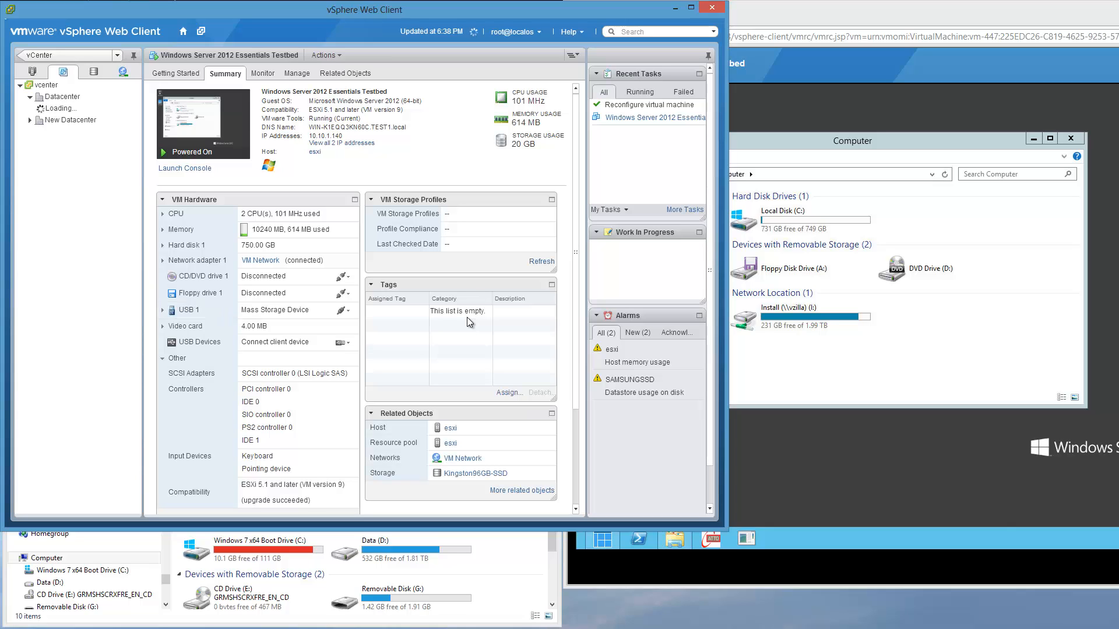
- Disconnect USB 1 from the VM and verify W2012ERECOV (F:) is back on the host
{"action": "left_click", "coordinate": [171, 314]}
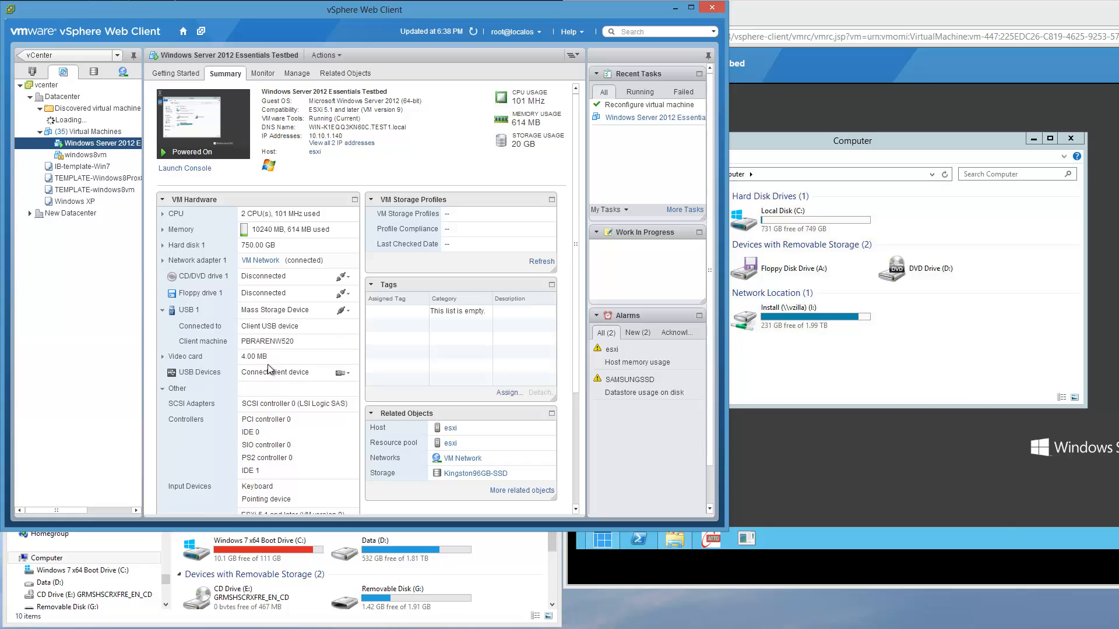
{"action": "left_click", "coordinate": [350, 317]}
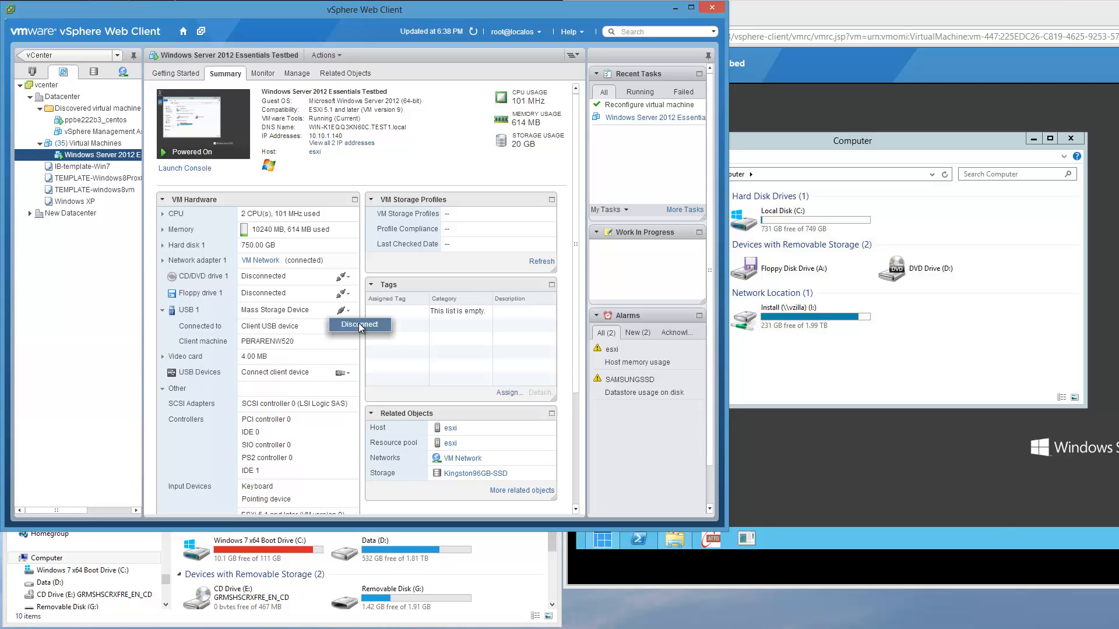
{"action": "left_click", "coordinate": [359, 325]}
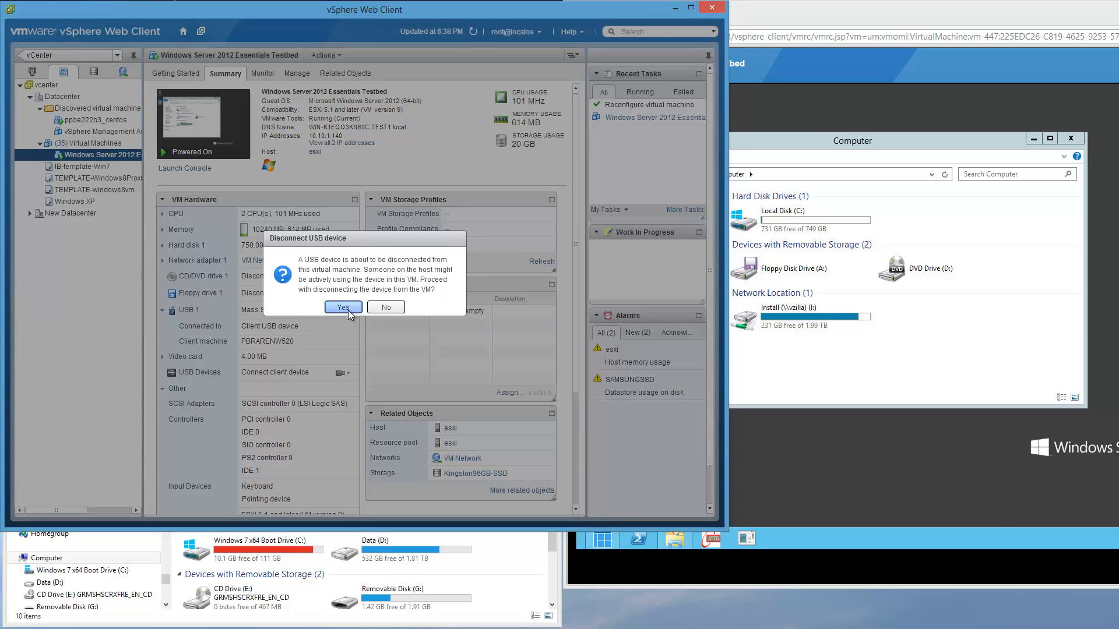
{"action": "left_click", "coordinate": [343, 308]}
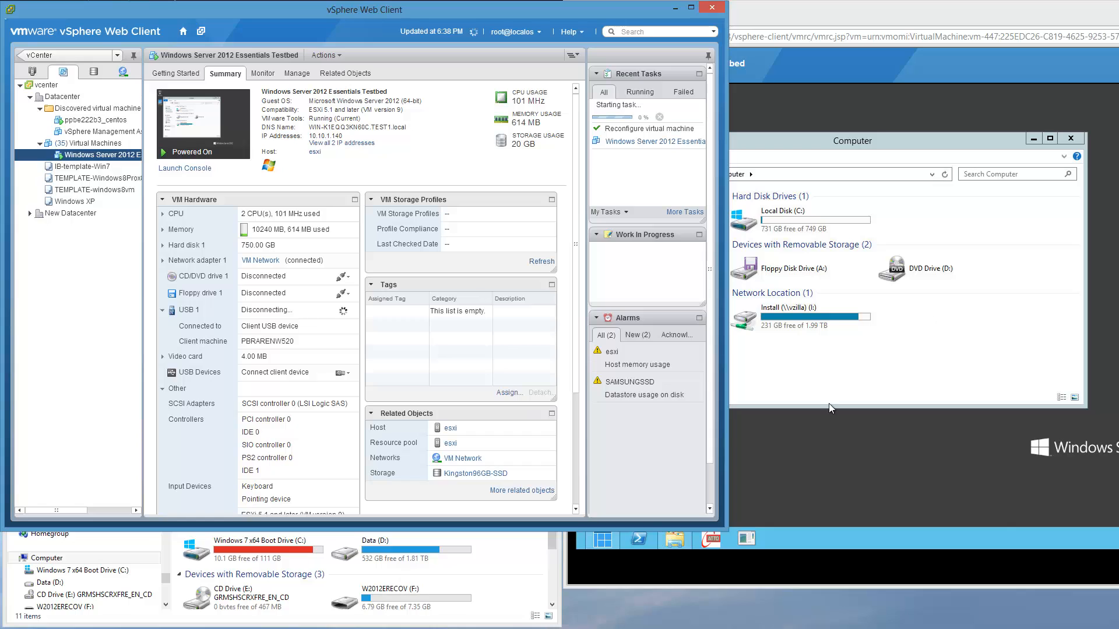
{"action": "left_click", "coordinate": [408, 599]}
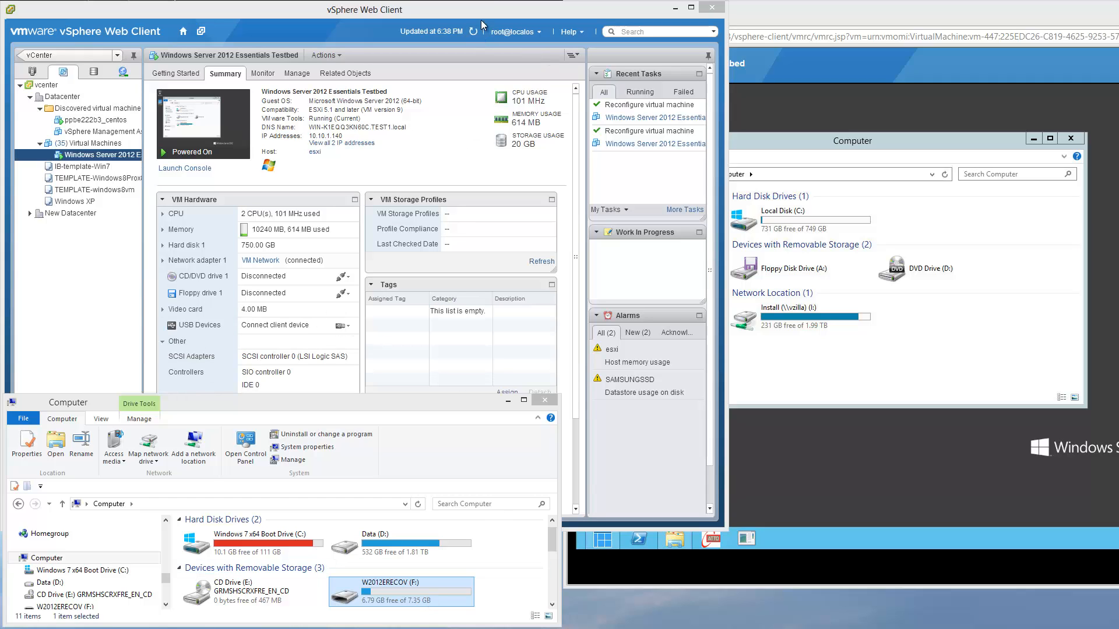
{"action": "left_click", "coordinate": [445, 61]}
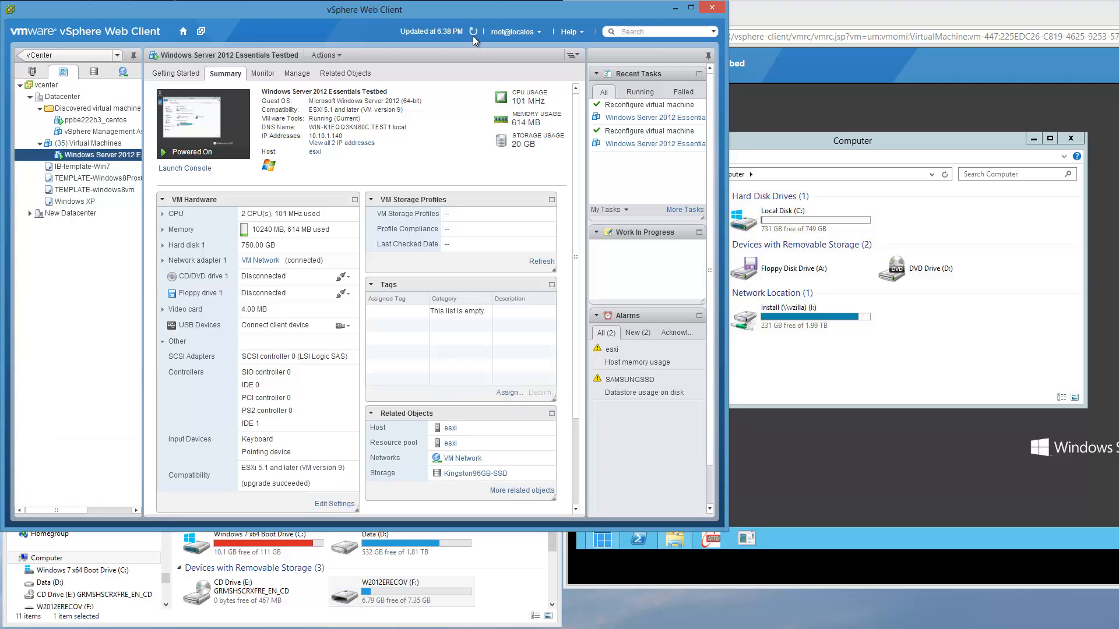